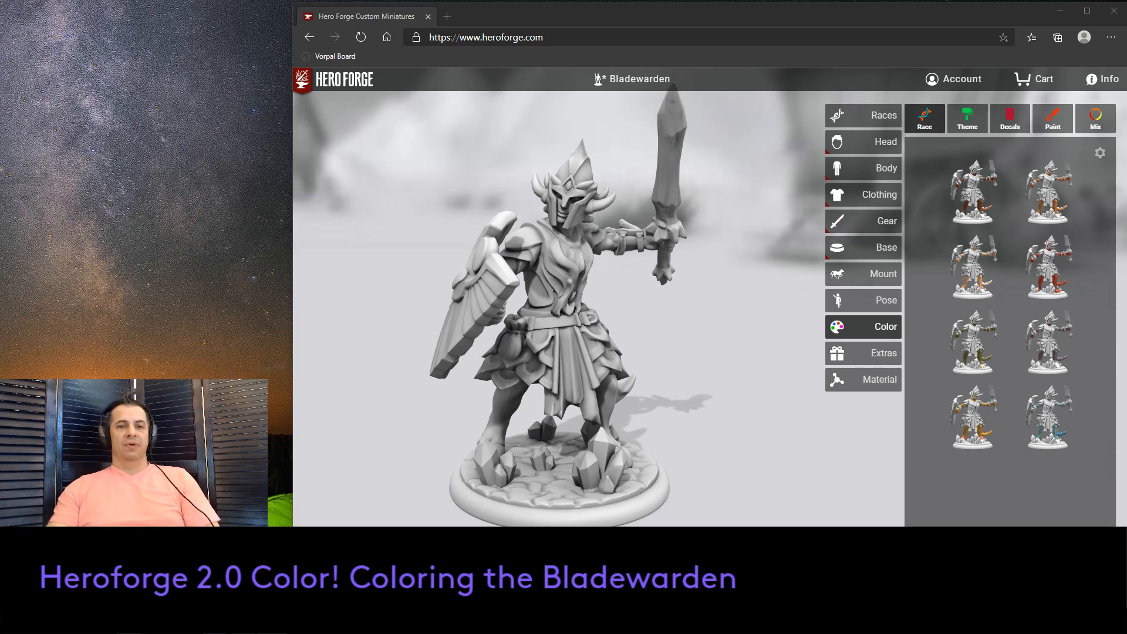
# Compare the human, Infernal, Monsterous, Subterranean and Reptilian race colorations, and give the figure the Infernal one.
pyautogui.moveTo(718, 459); pyautogui.dragTo(776, 344)
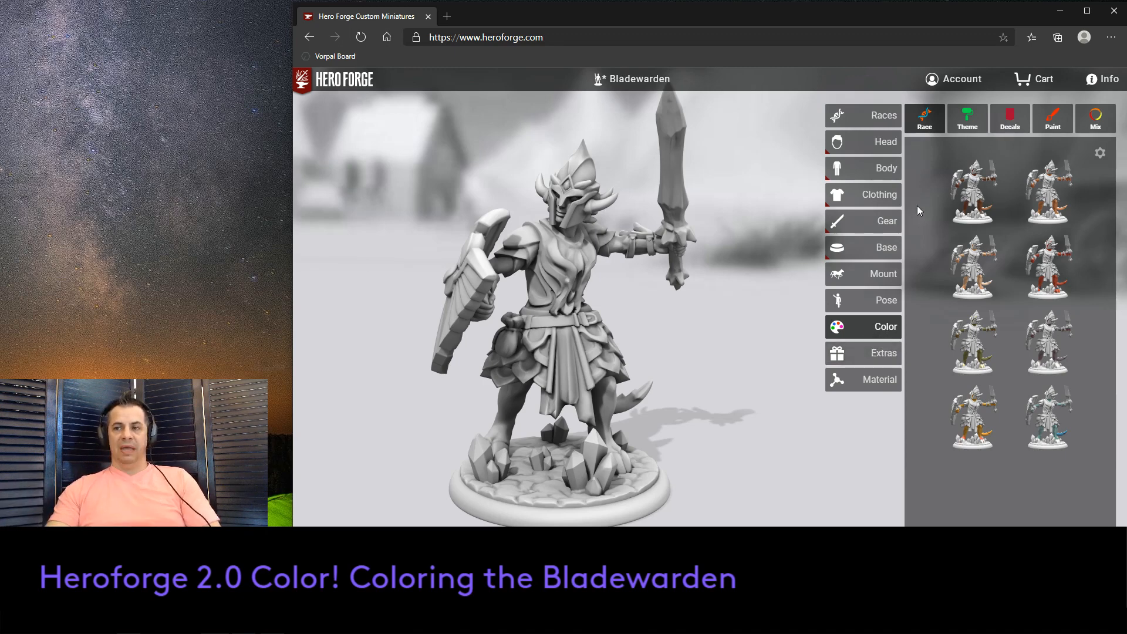
pyautogui.moveTo(965, 205)
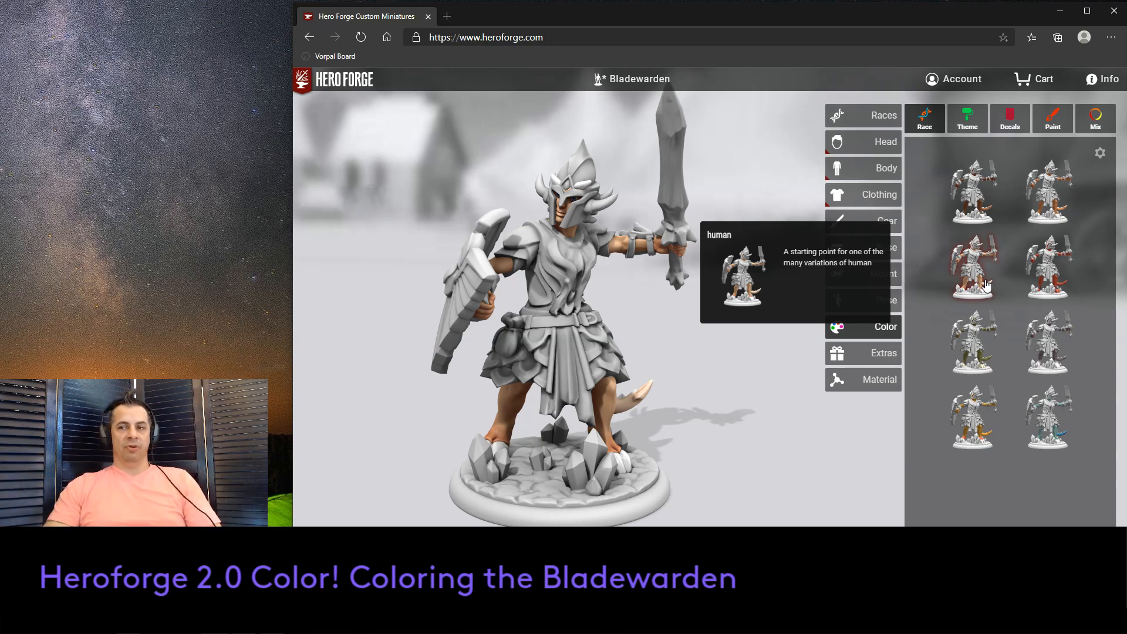
pyautogui.click(1049, 284)
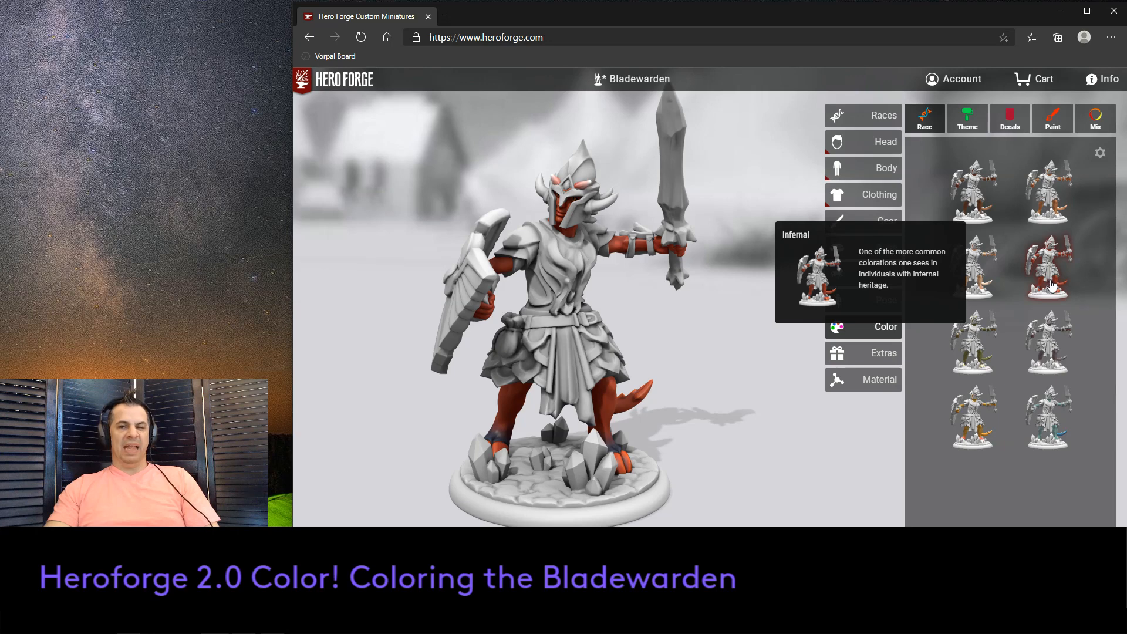
pyautogui.click(966, 365)
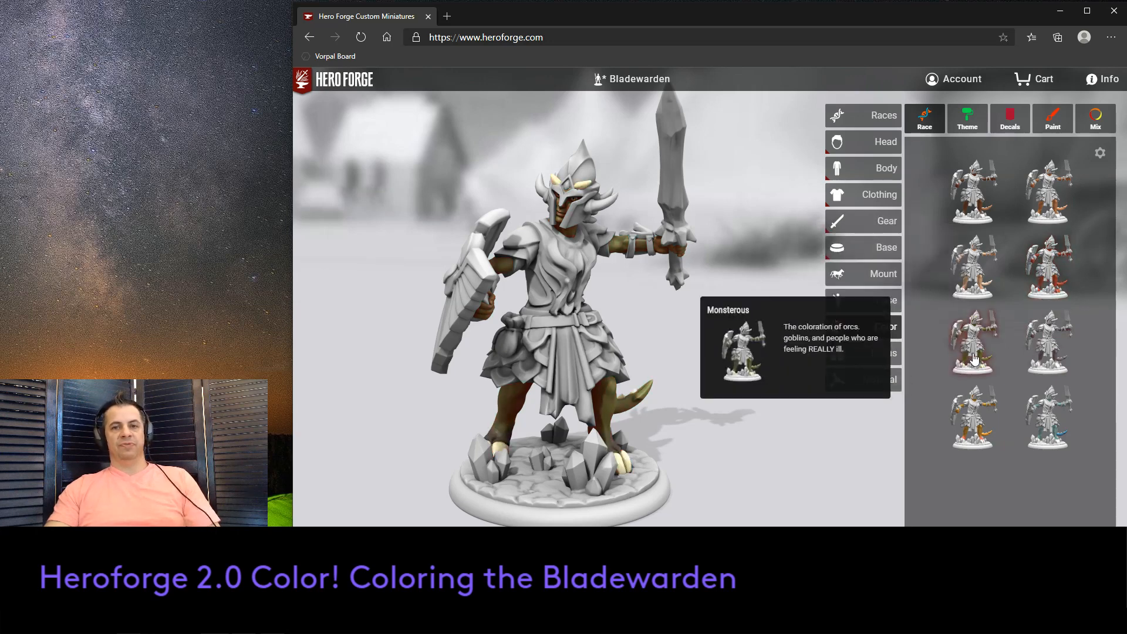
pyautogui.click(1051, 353)
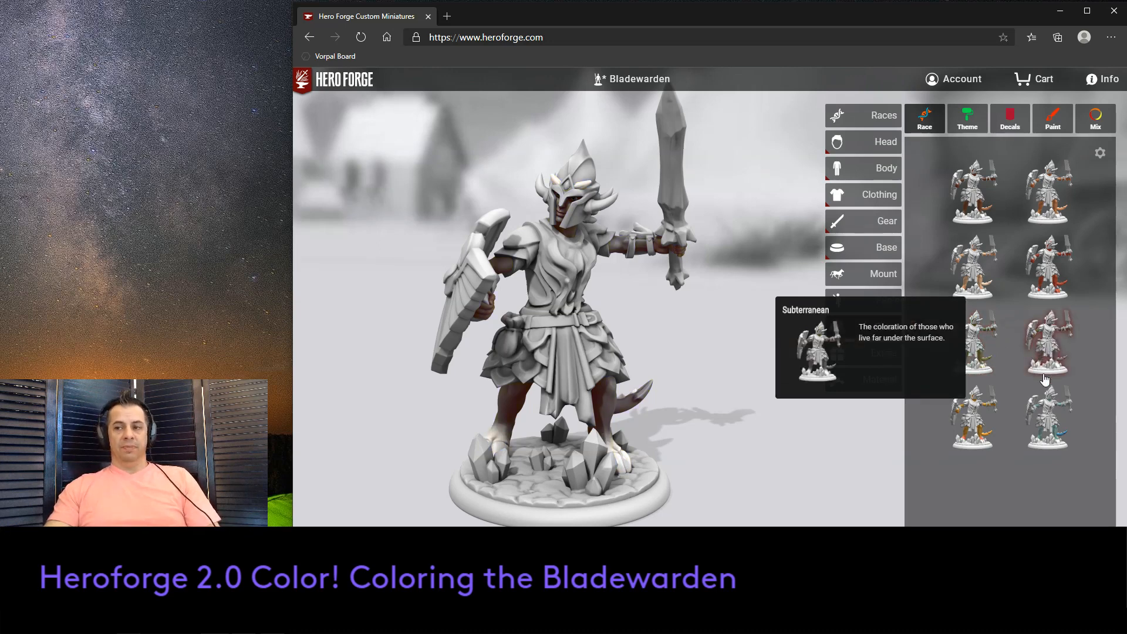
pyautogui.click(1042, 433)
pyautogui.click(989, 430)
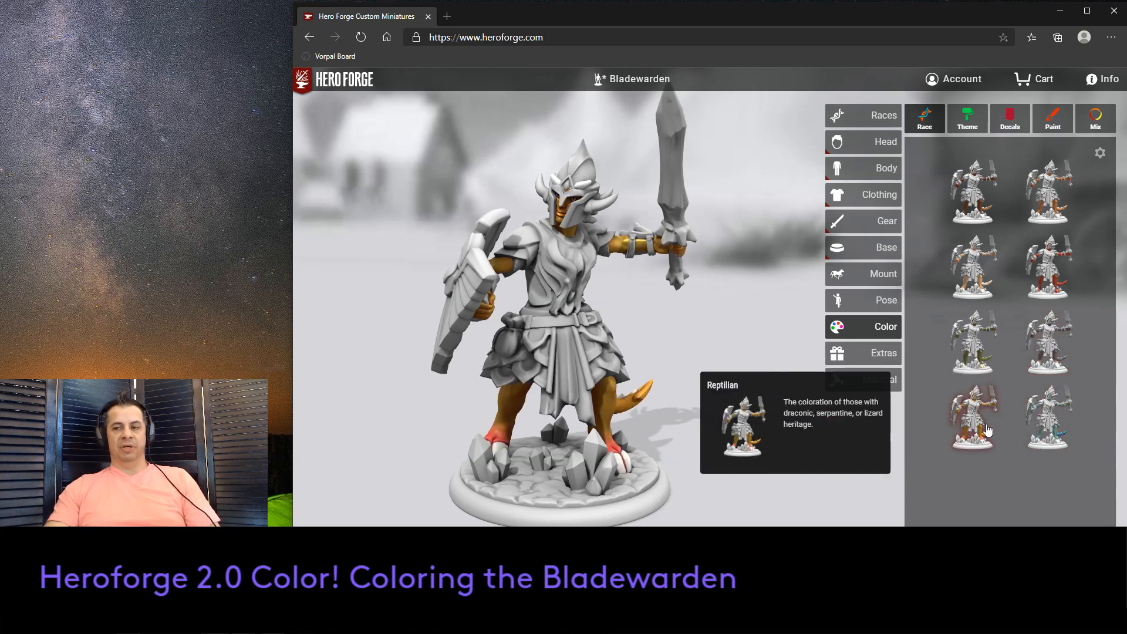
pyautogui.click(1049, 267)
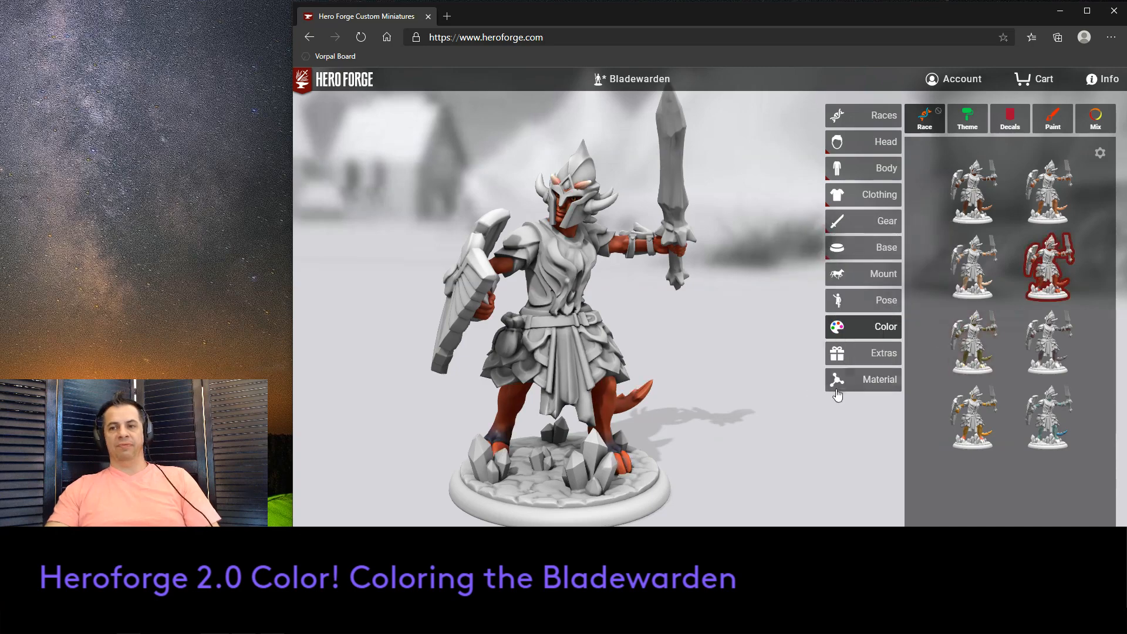
pyautogui.moveTo(751, 387); pyautogui.dragTo(769, 360)
pyautogui.moveTo(701, 351); pyautogui.dragTo(734, 375)
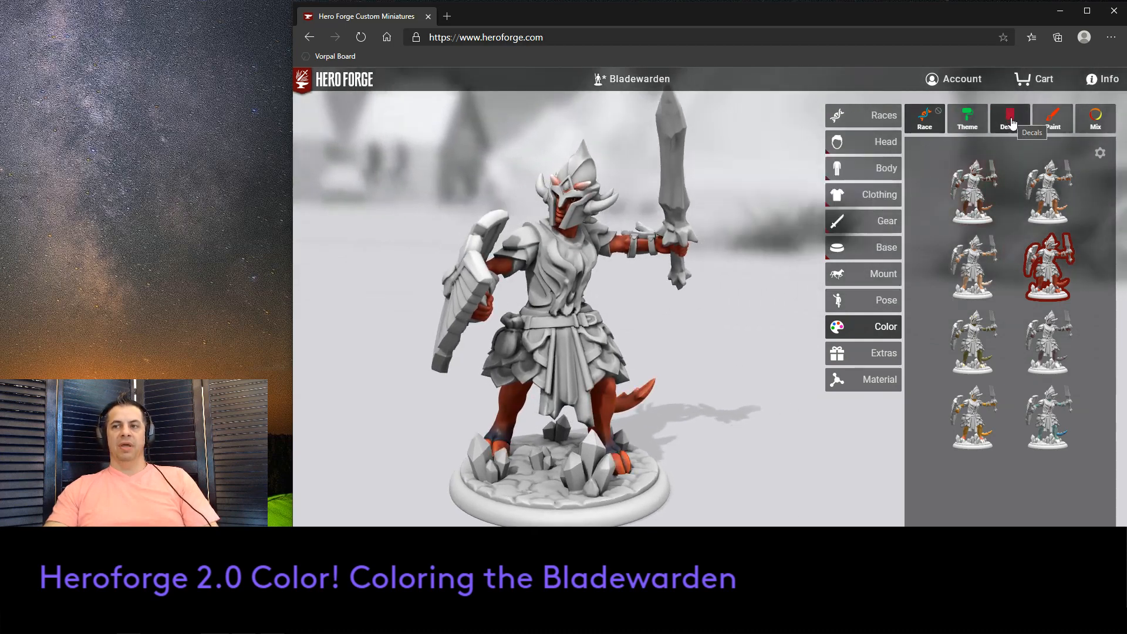
# Preview the color themes on the figure, including Sun Soldier, Order of Steel, Brazen Hero and Purple People Beater.
pyautogui.click(983, 126)
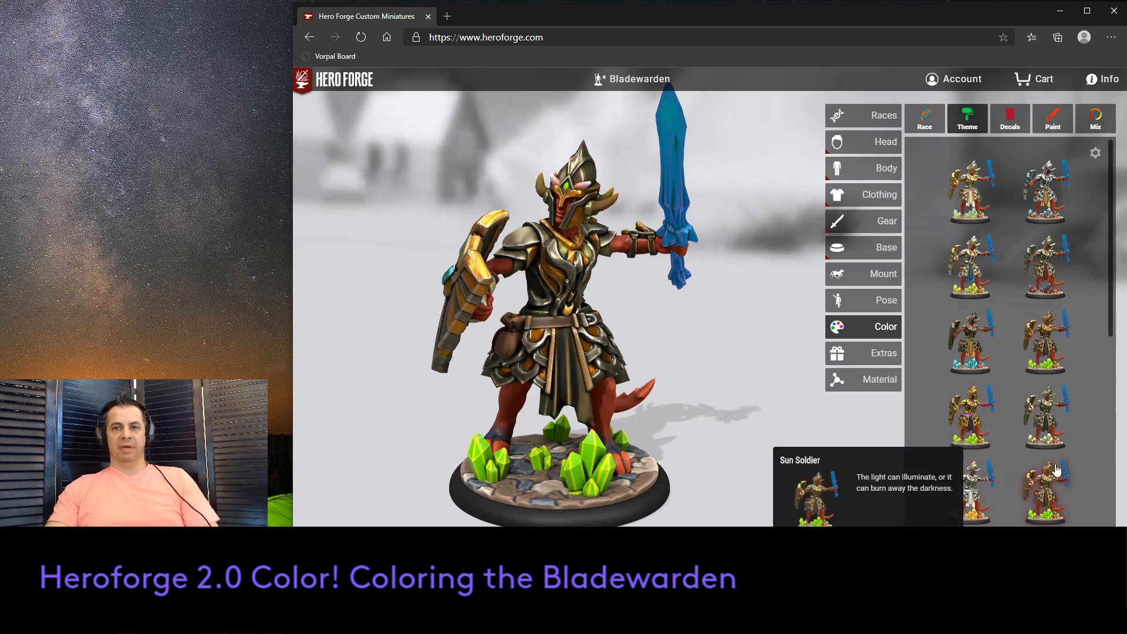
pyautogui.scroll(-4, 1055, 469)
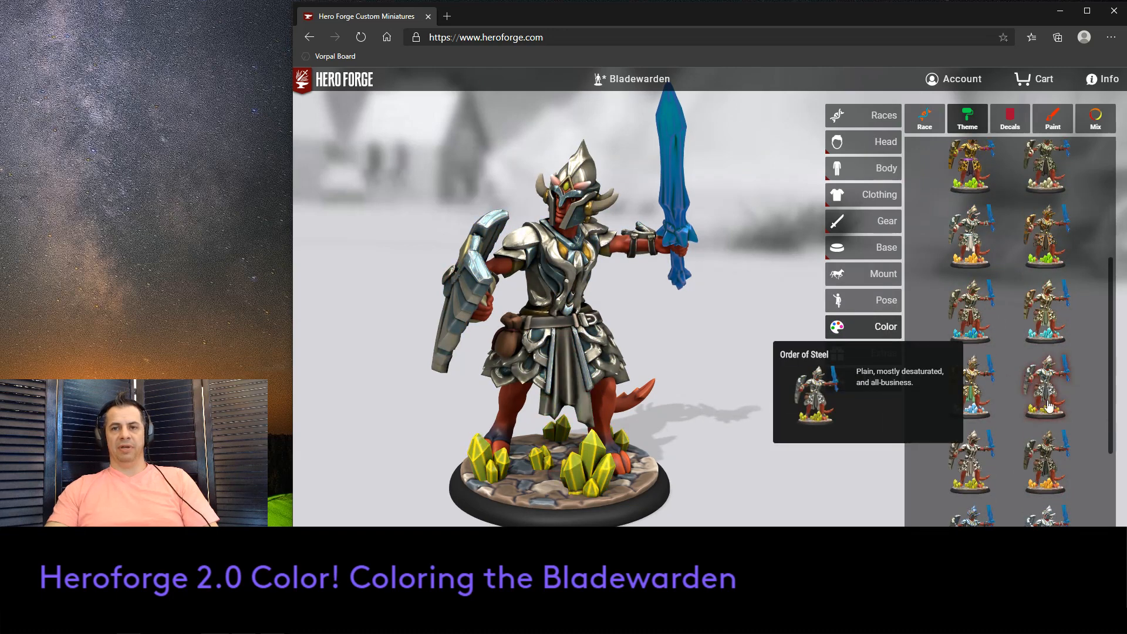
pyautogui.scroll(-3, 1003, 451)
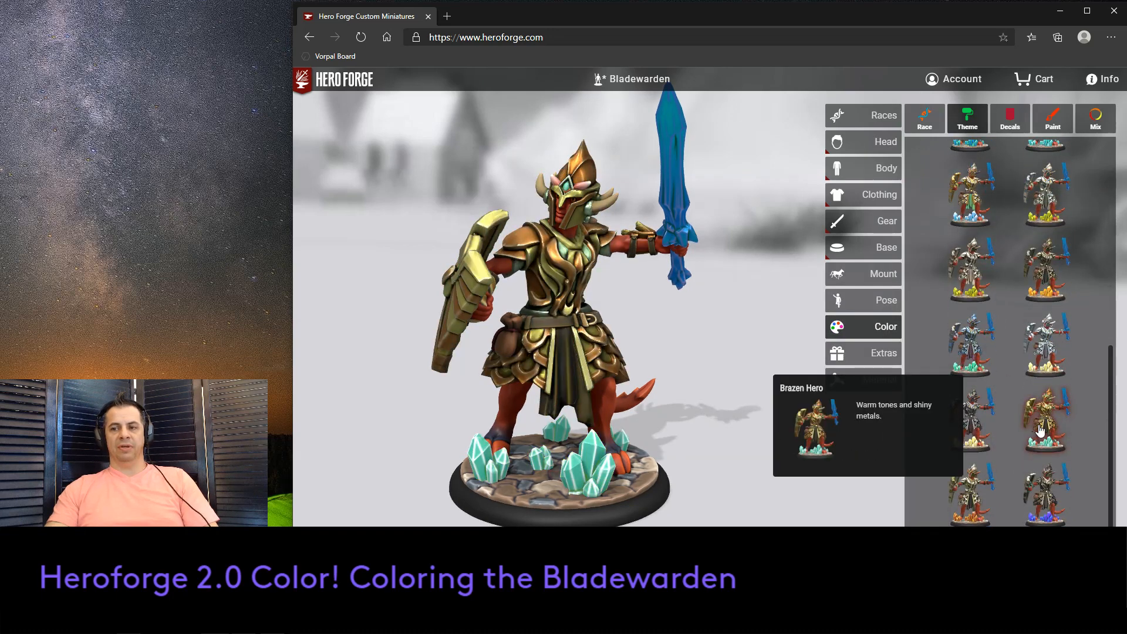
pyautogui.scroll(-1, 991, 492)
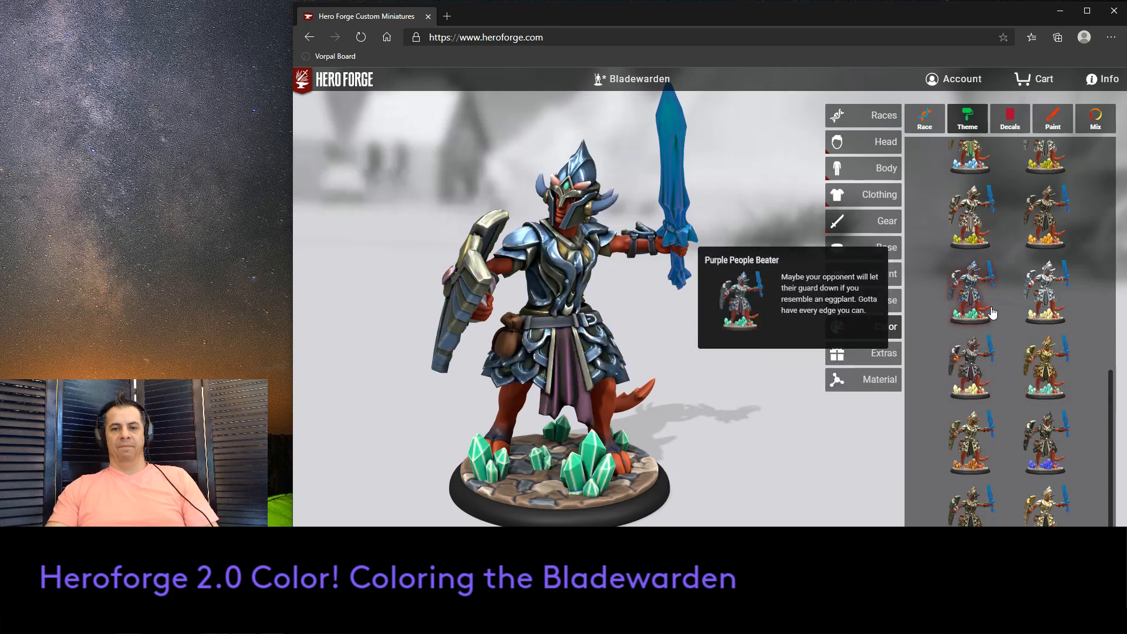
pyautogui.scroll(3, 1026, 312)
pyautogui.scroll(5, 1026, 312)
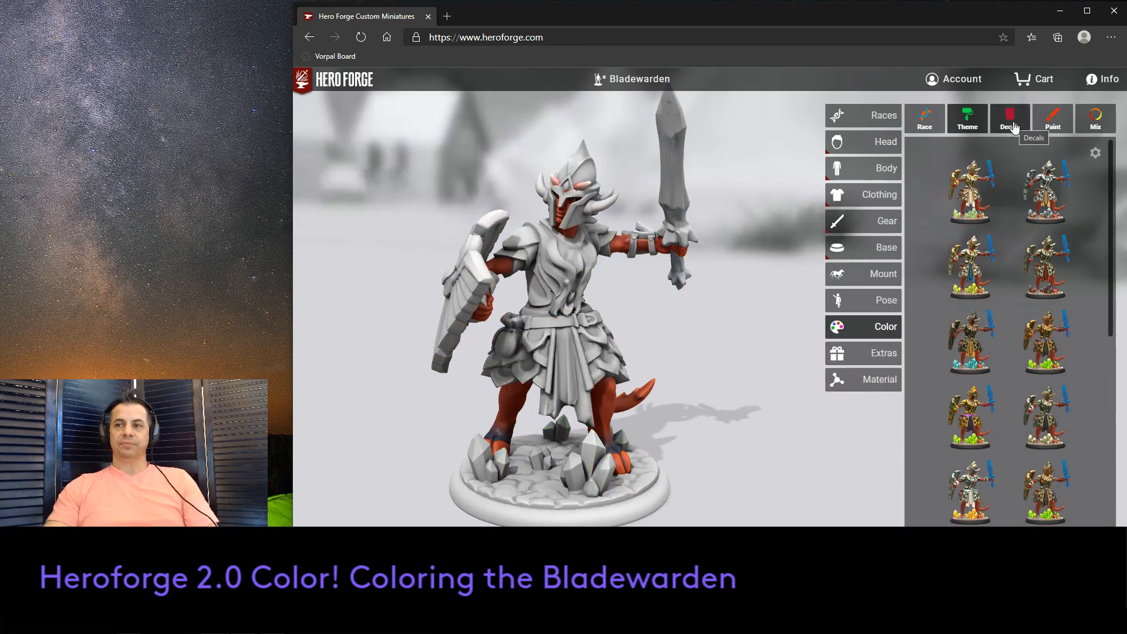
# Check the decal options and look over the available paint categories, including the potion paints.
pyautogui.click(1013, 124)
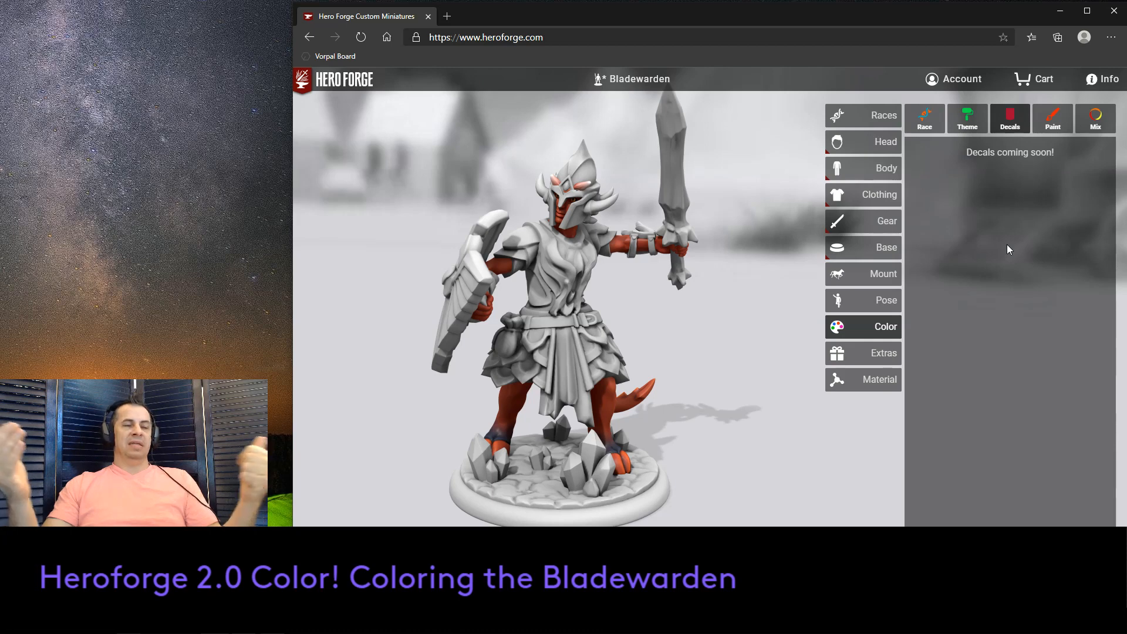
pyautogui.click(1053, 128)
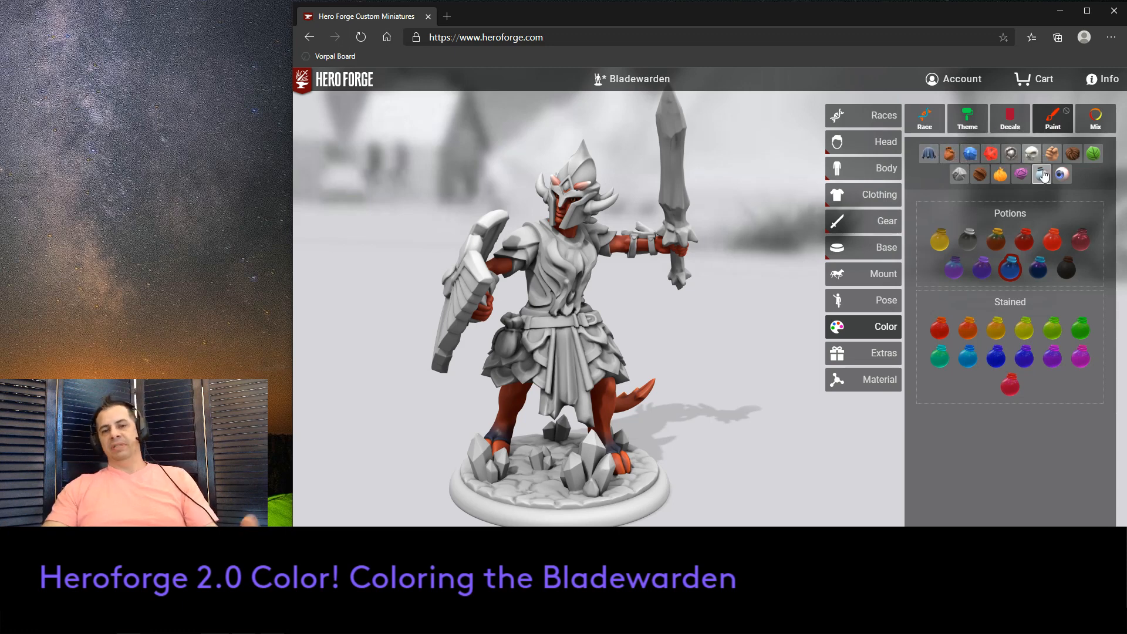
pyautogui.moveTo(762, 289); pyautogui.dragTo(799, 293)
pyautogui.moveTo(712, 294); pyautogui.dragTo(728, 339)
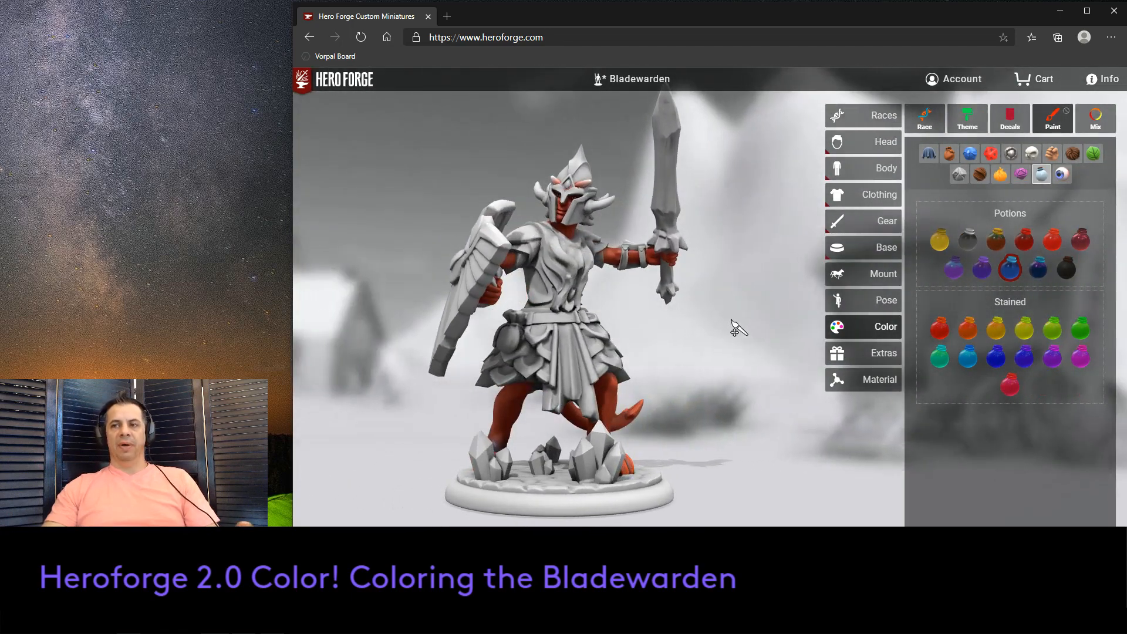
# Preview the Flame paints on the sword, trying blue fire and the blue, purple, orange and pink magic colors.
pyautogui.click(999, 176)
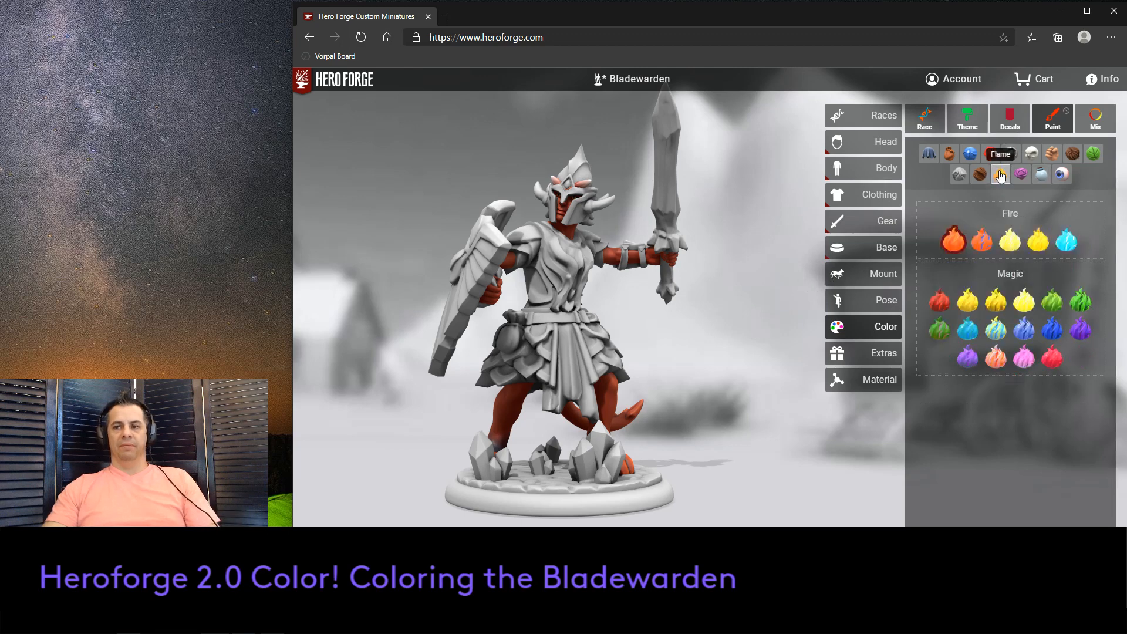
pyautogui.click(674, 199)
pyautogui.moveTo(725, 208); pyautogui.dragTo(757, 223)
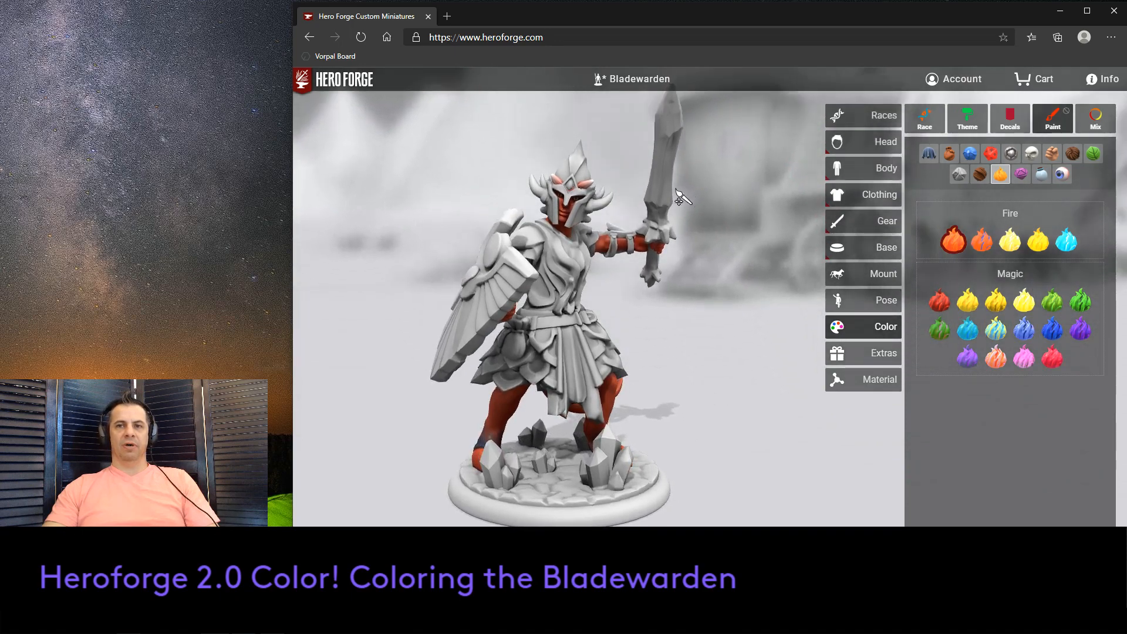
pyautogui.moveTo(678, 196); pyautogui.dragTo(783, 258)
pyautogui.moveTo(706, 214); pyautogui.dragTo(813, 205)
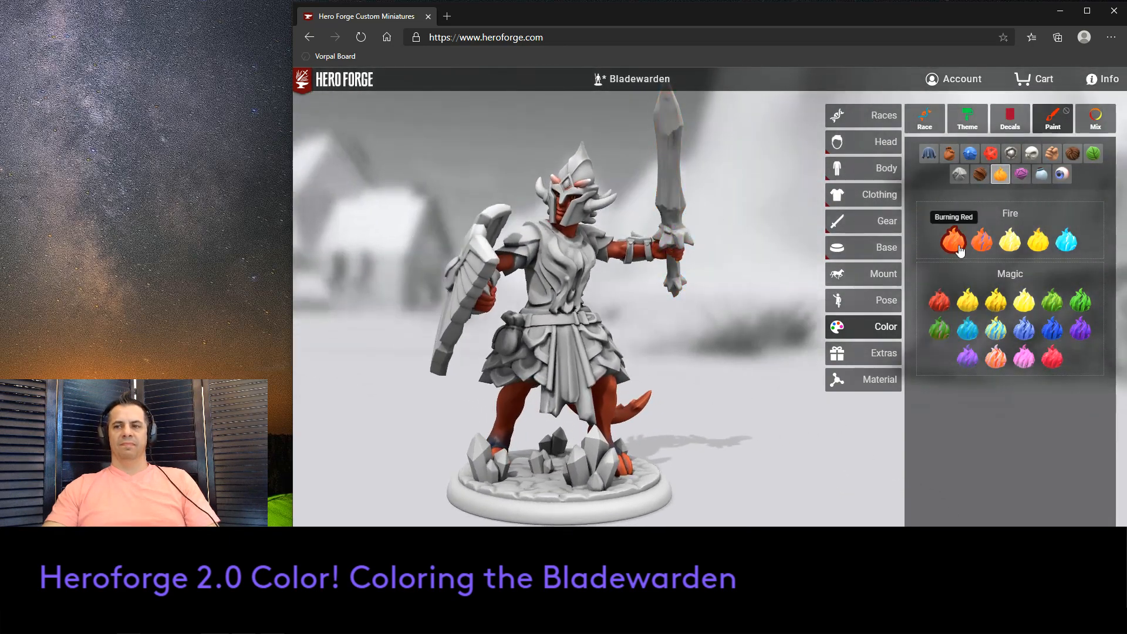
pyautogui.click(1065, 240)
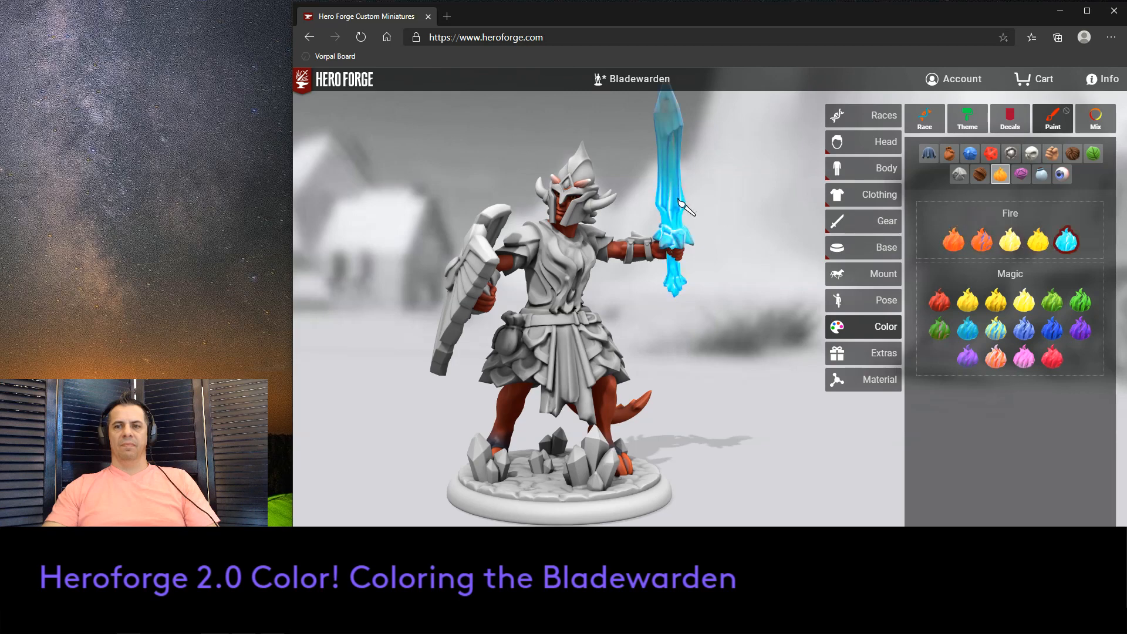
pyautogui.click(967, 334)
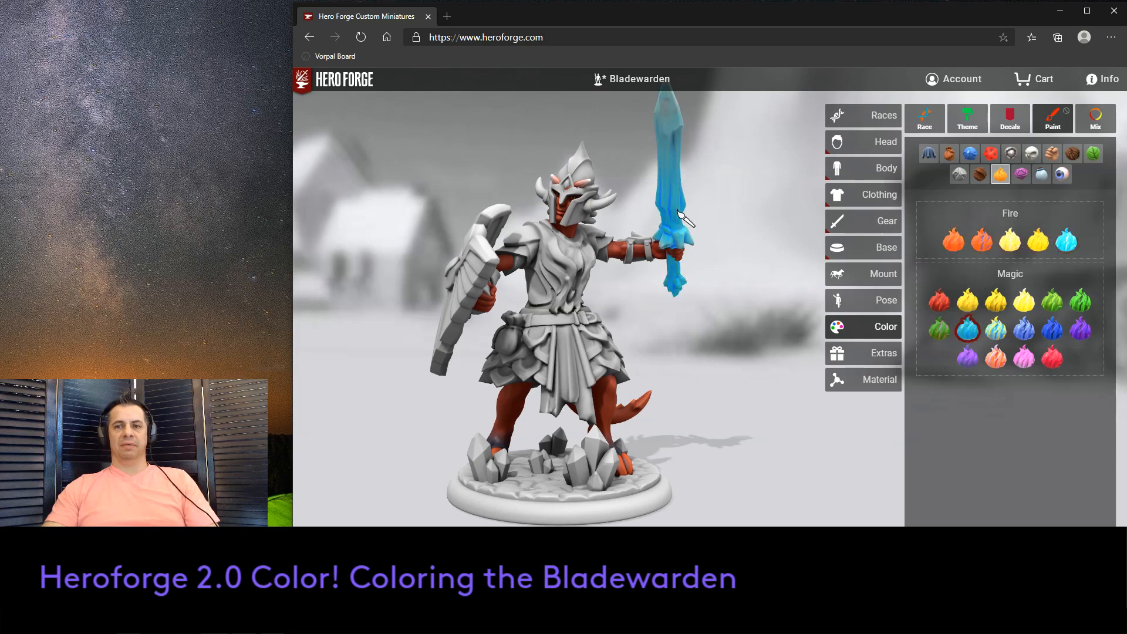
pyautogui.click(995, 330)
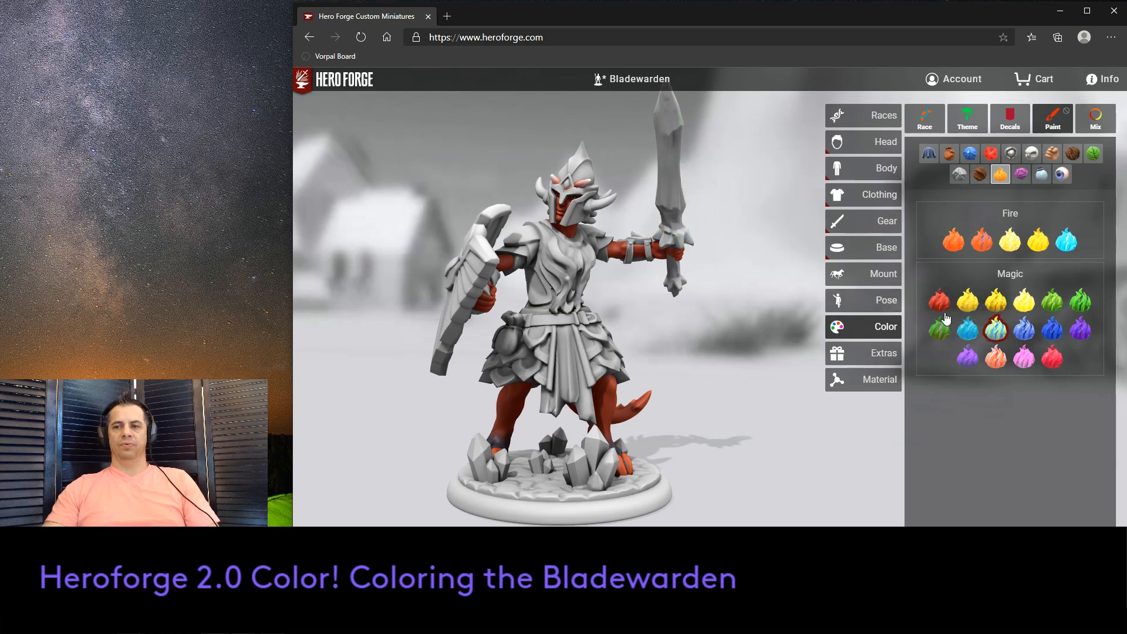
pyautogui.click(1023, 330)
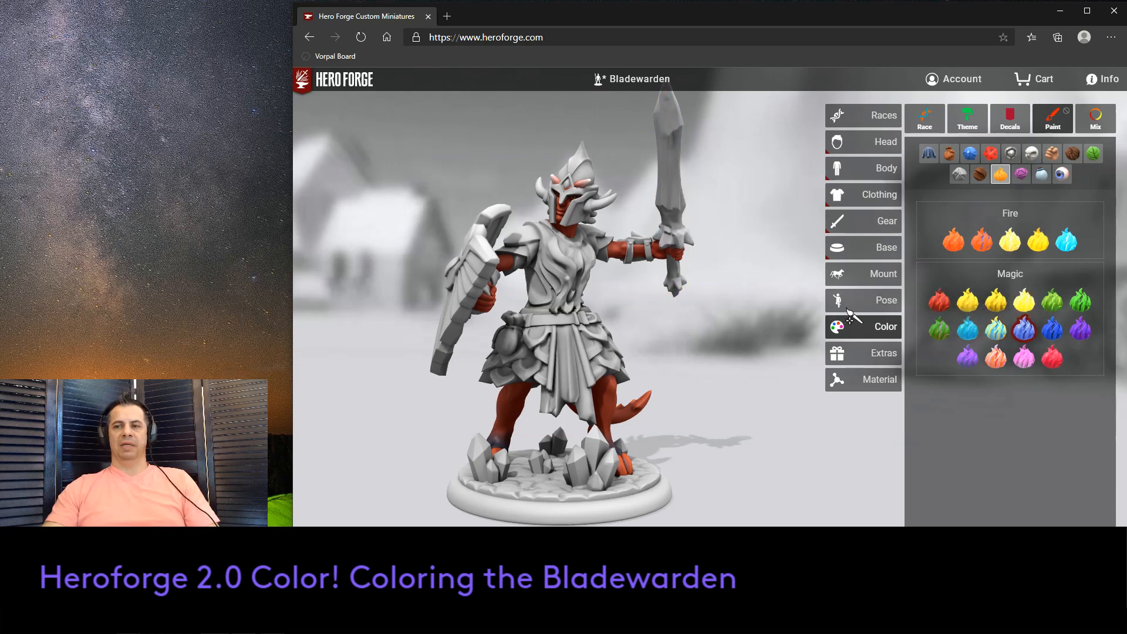
pyautogui.click(967, 357)
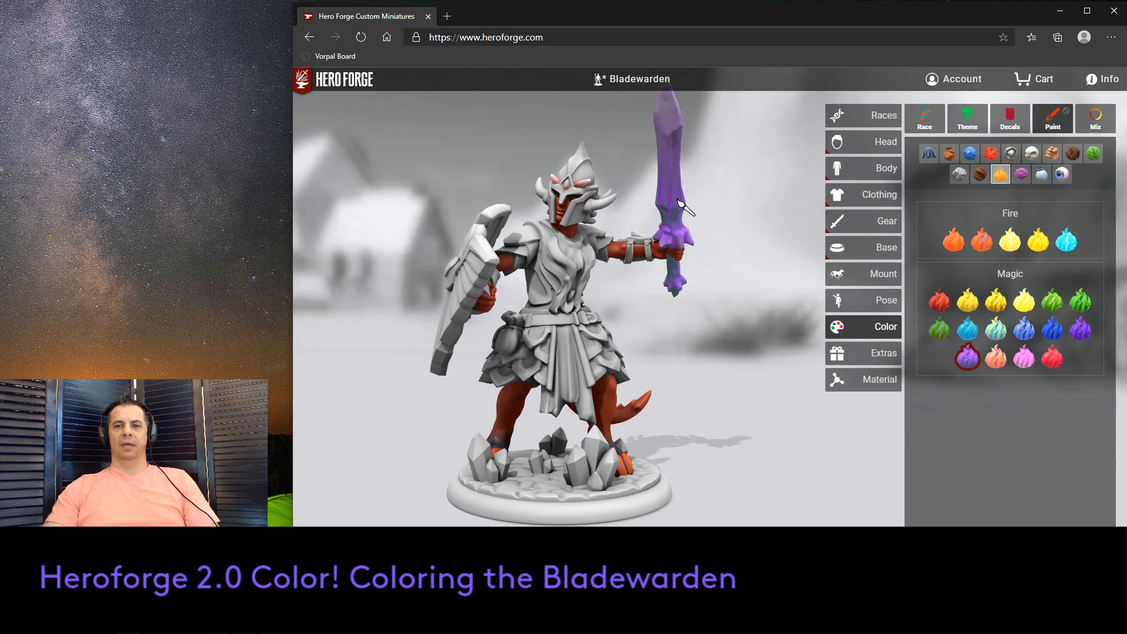
pyautogui.click(996, 358)
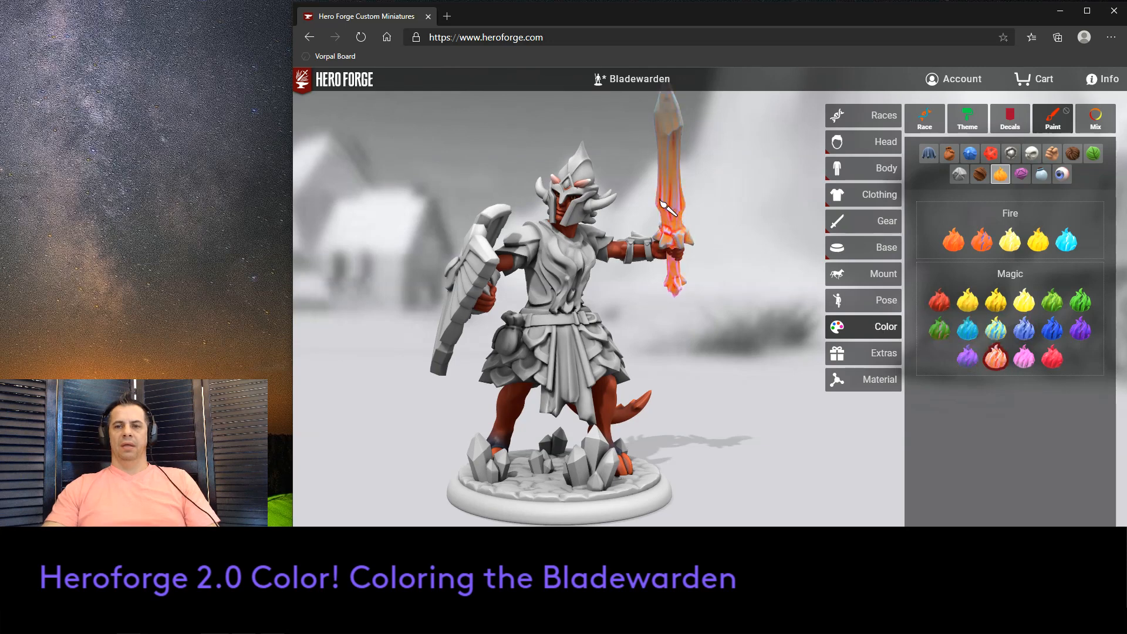
pyautogui.click(1023, 357)
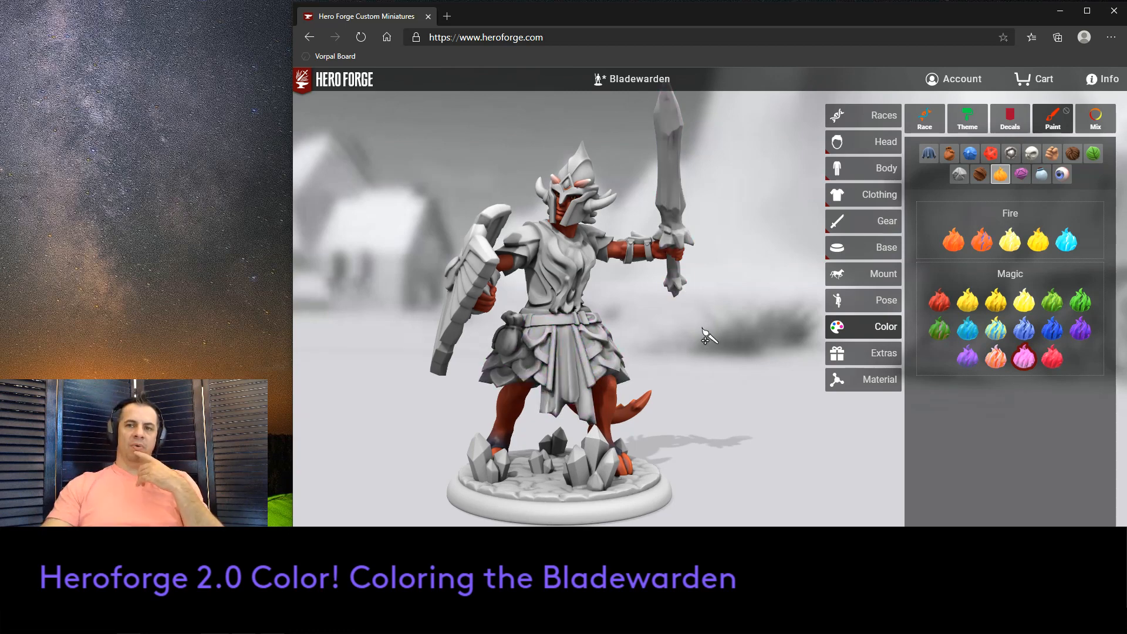
# Examine the figure with its sword and shield from several sides.
pyautogui.moveTo(702, 328); pyautogui.dragTo(691, 334)
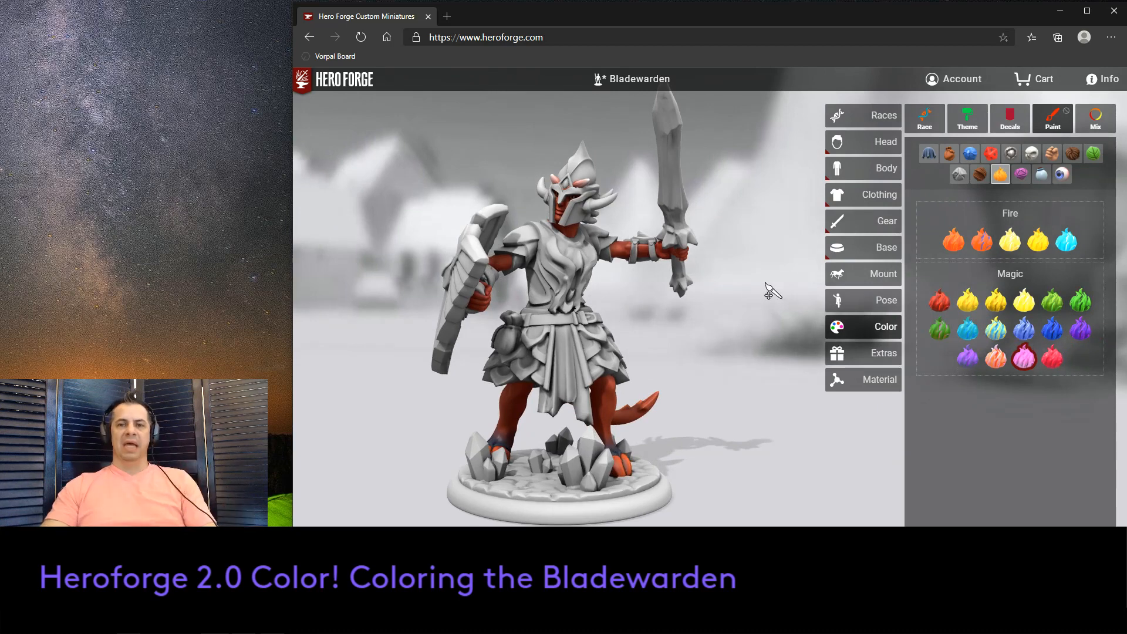
pyautogui.moveTo(757, 288); pyautogui.dragTo(751, 297)
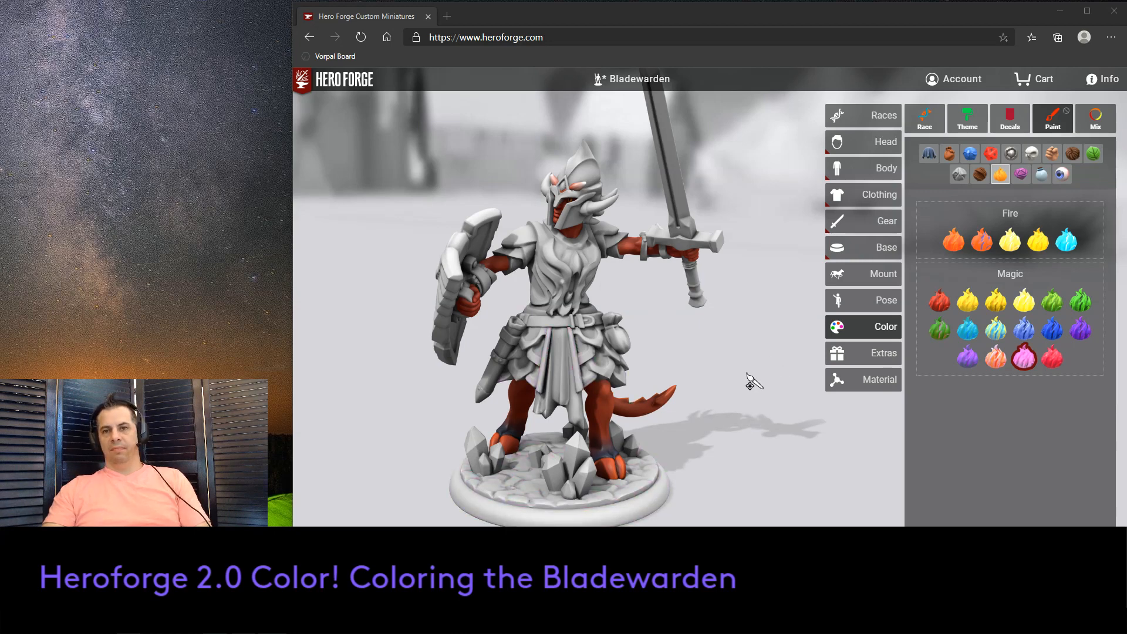
pyautogui.moveTo(739, 374); pyautogui.dragTo(703, 394)
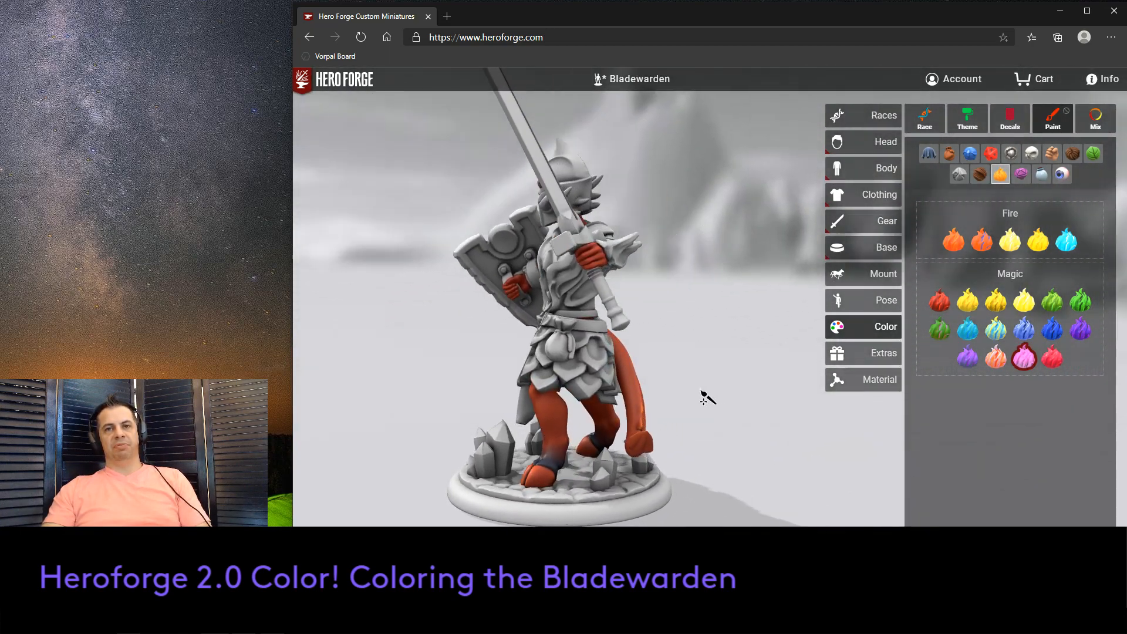
pyautogui.moveTo(789, 400); pyautogui.dragTo(766, 435)
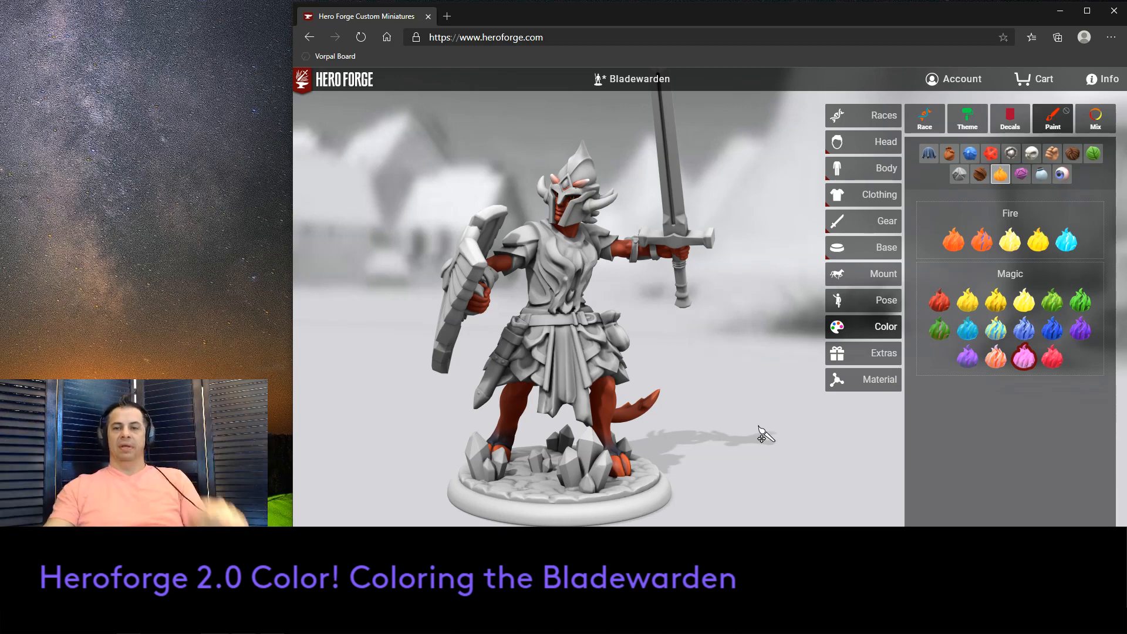
pyautogui.moveTo(759, 427); pyautogui.dragTo(750, 399)
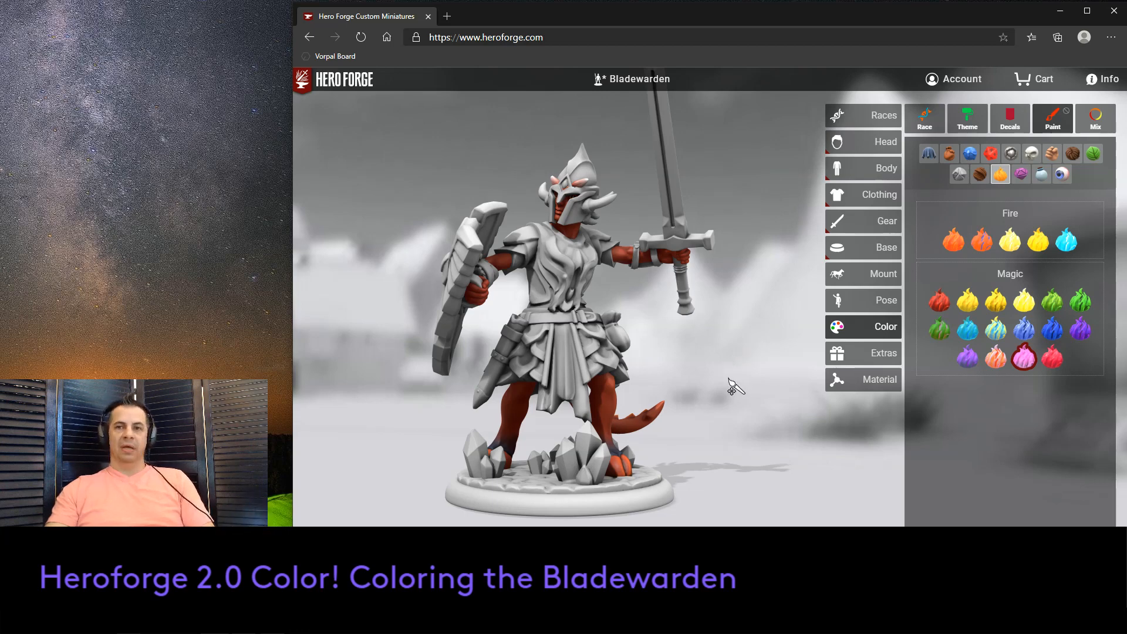
pyautogui.moveTo(728, 378)
pyautogui.mouseDown()
pyautogui.moveTo(713, 377)
pyautogui.moveTo(736, 380)
pyautogui.mouseUp()
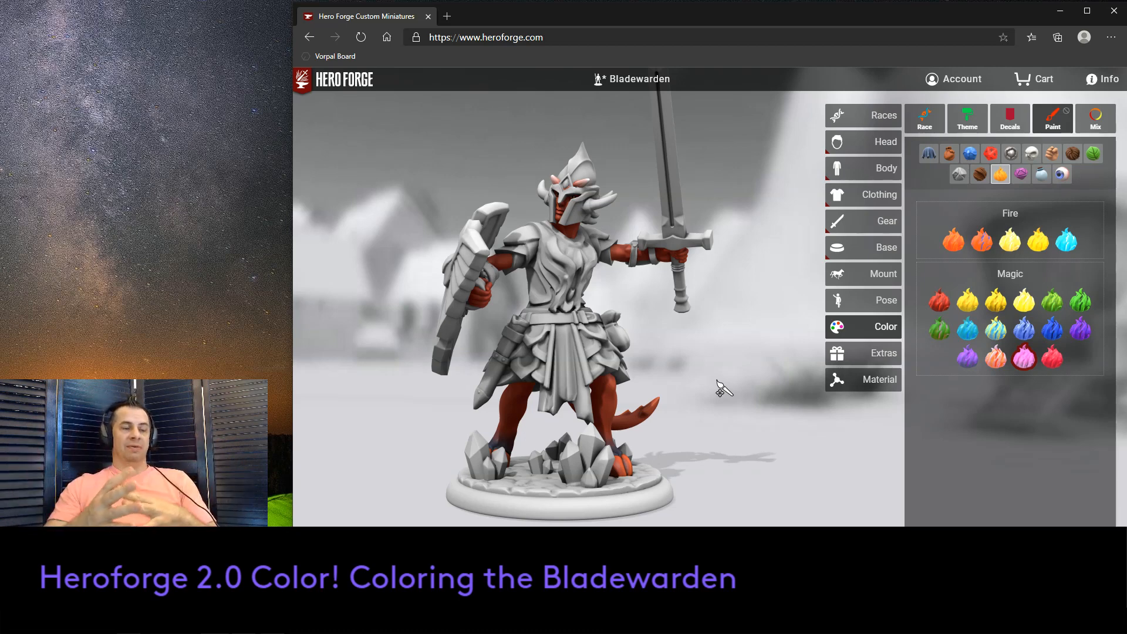
pyautogui.moveTo(733, 392)
pyautogui.mouseDown()
pyautogui.moveTo(723, 400)
pyautogui.moveTo(782, 360)
pyautogui.mouseUp()
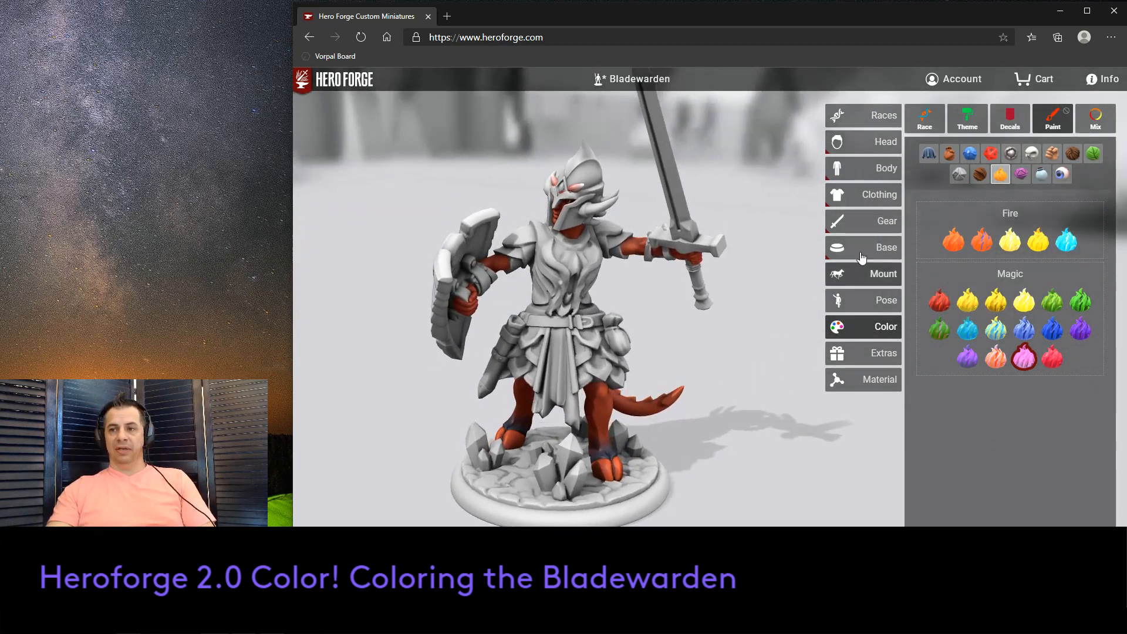
# Paint the sword's blade with the Burning Red fire paint.
pyautogui.click(953, 240)
pyautogui.click(685, 226)
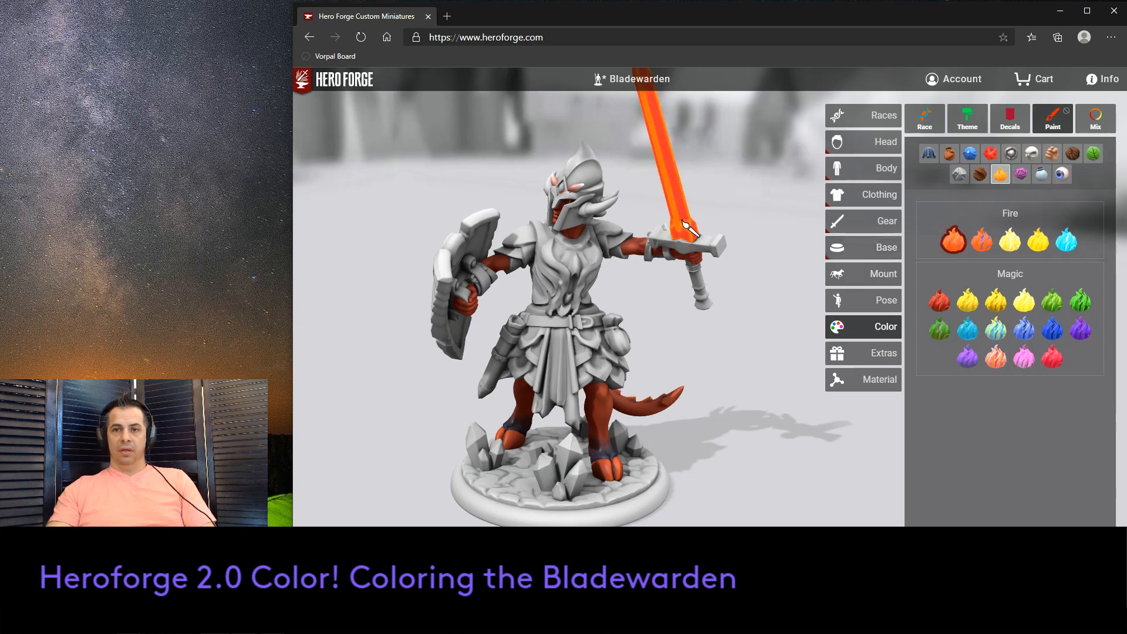
pyautogui.moveTo(771, 315); pyautogui.dragTo(767, 242)
pyautogui.scroll(-1, 674, 206)
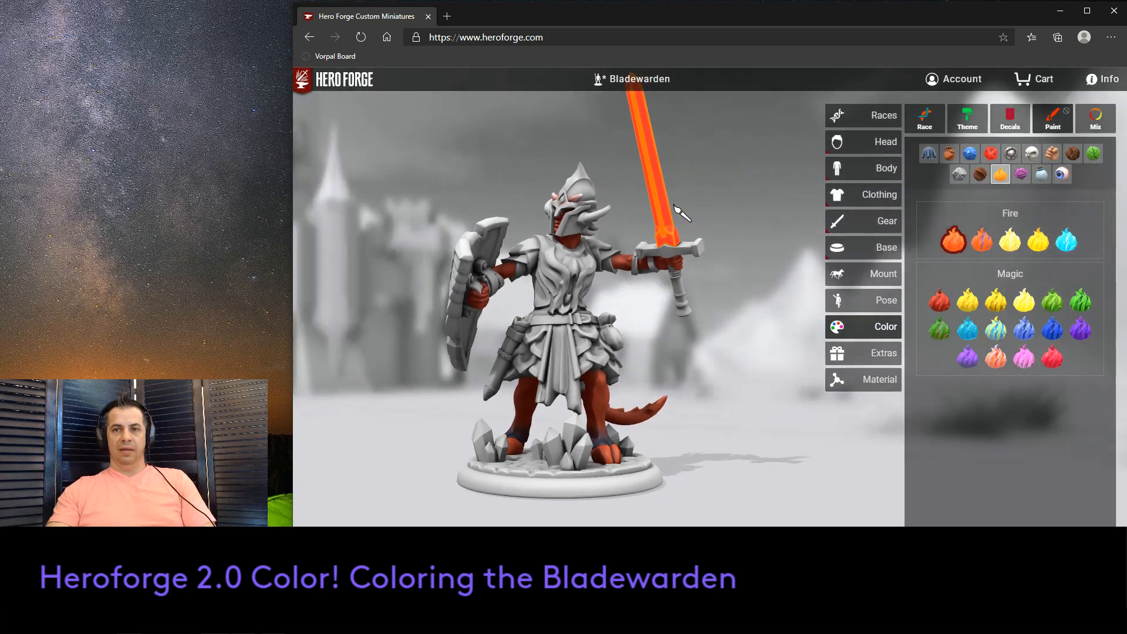
# Try the Burning Orange, pale yellow fire and dark red magic paints on the sword's blade.
pyautogui.scroll(-1, 675, 206)
pyautogui.click(981, 240)
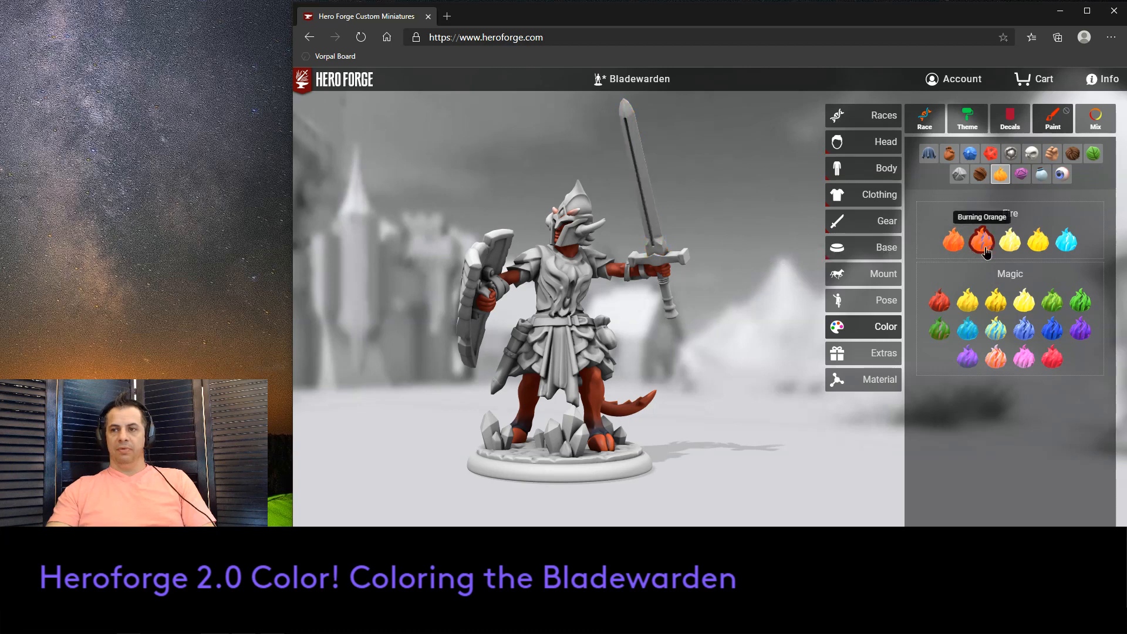
pyautogui.click(660, 228)
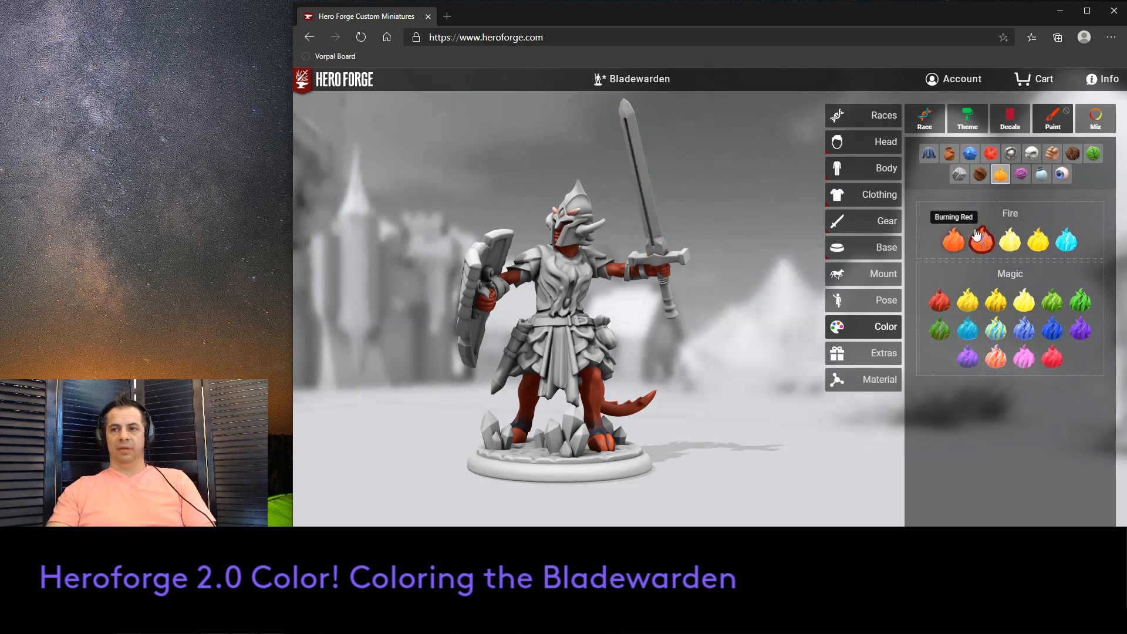
pyautogui.click(1009, 240)
pyautogui.click(661, 225)
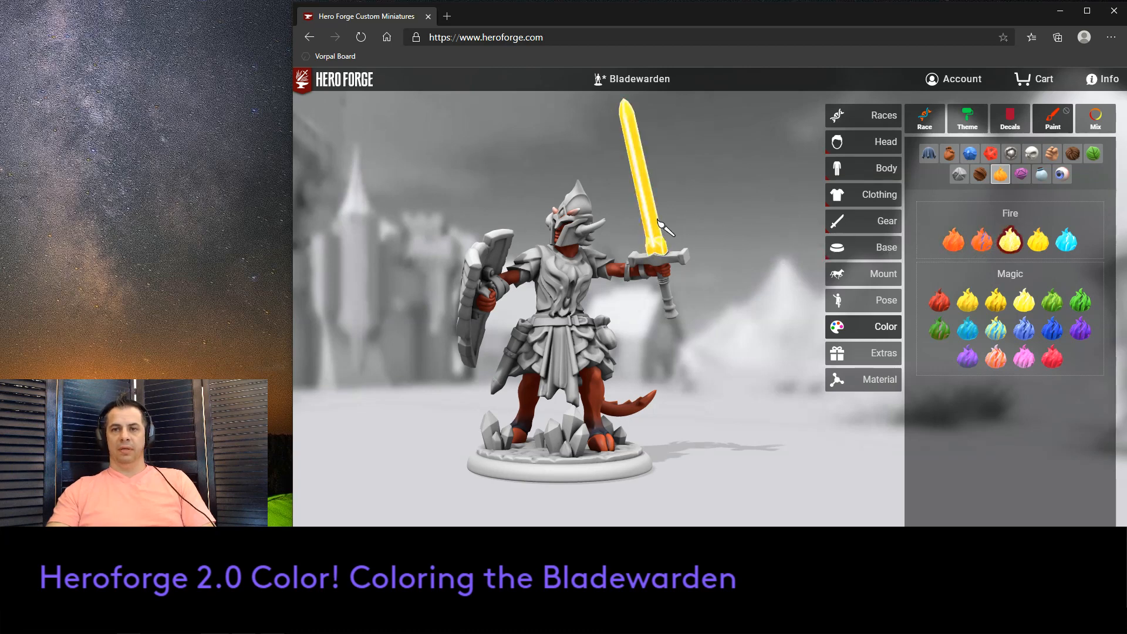
pyautogui.click(939, 301)
pyautogui.click(656, 235)
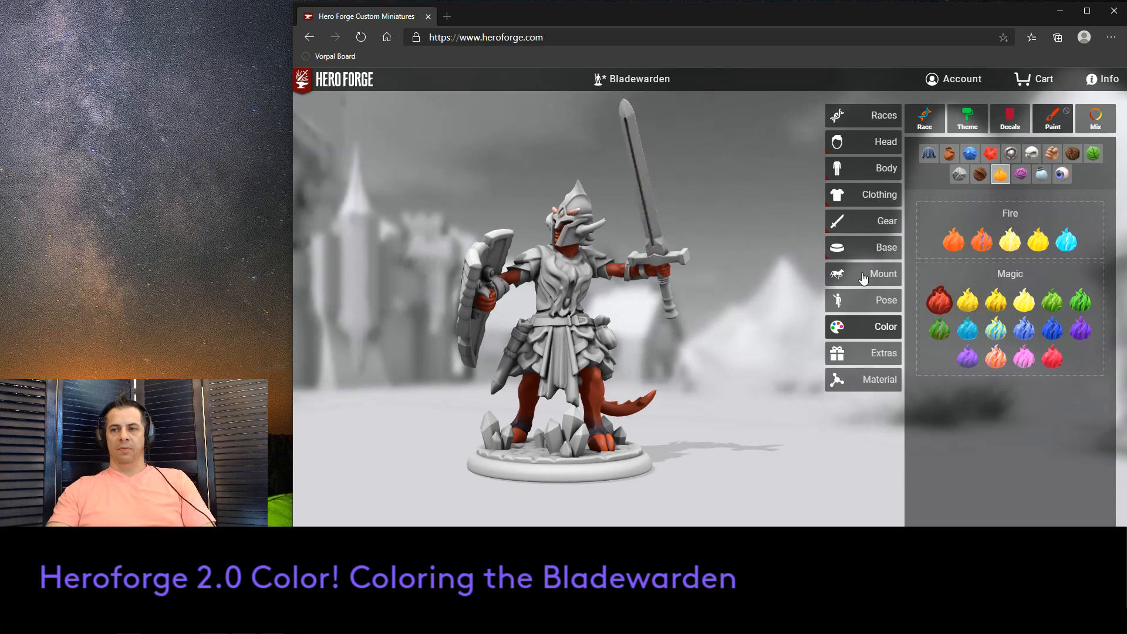
# Try the bright red magic, blue fire, cyan-yellow magic and blue magic paints, and return to Burning Red.
pyautogui.click(1052, 357)
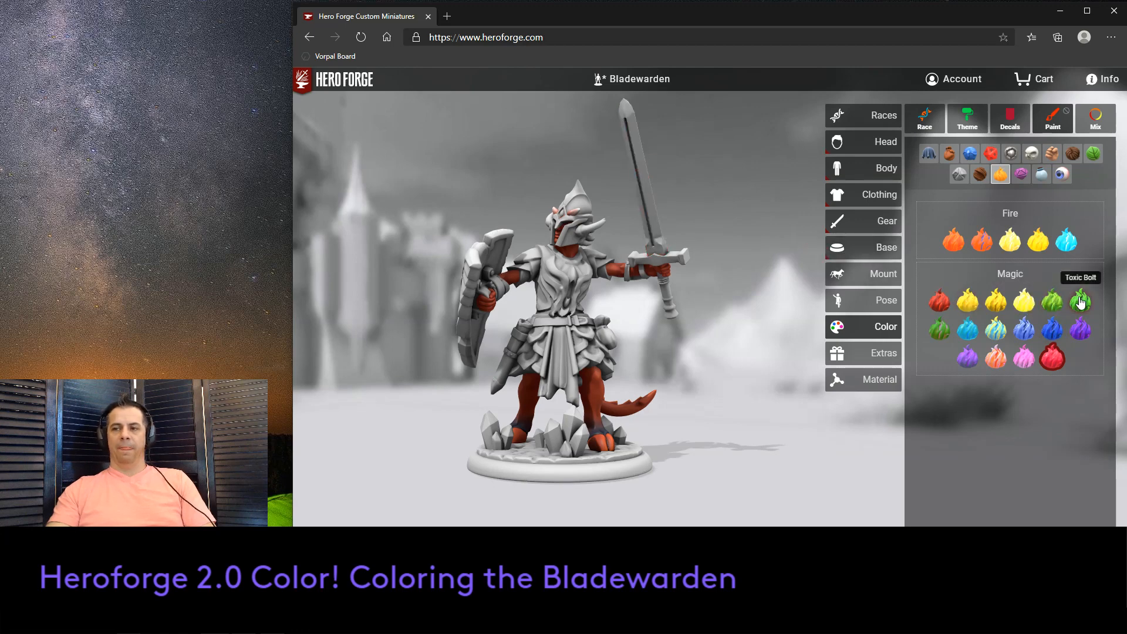
pyautogui.click(1065, 253)
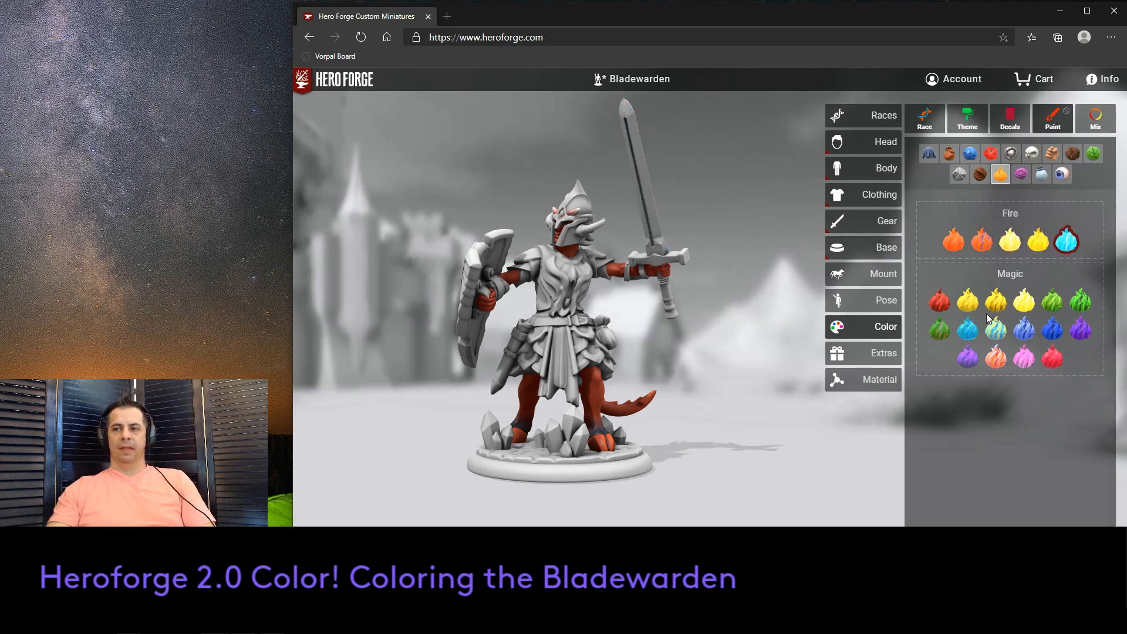
pyautogui.click(995, 332)
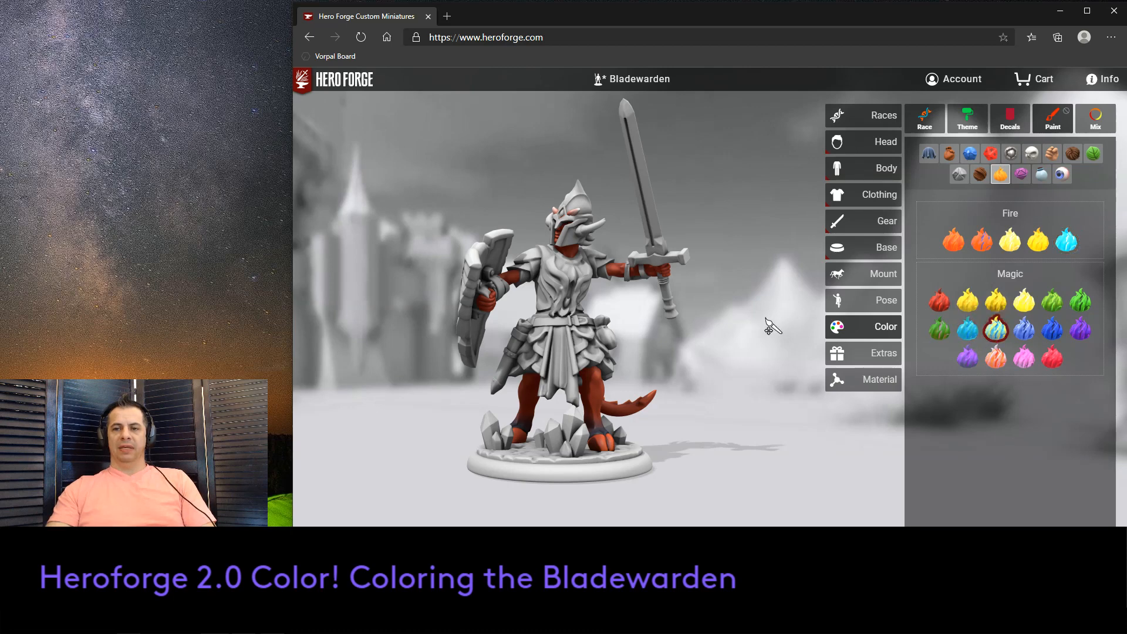
pyautogui.click(1024, 330)
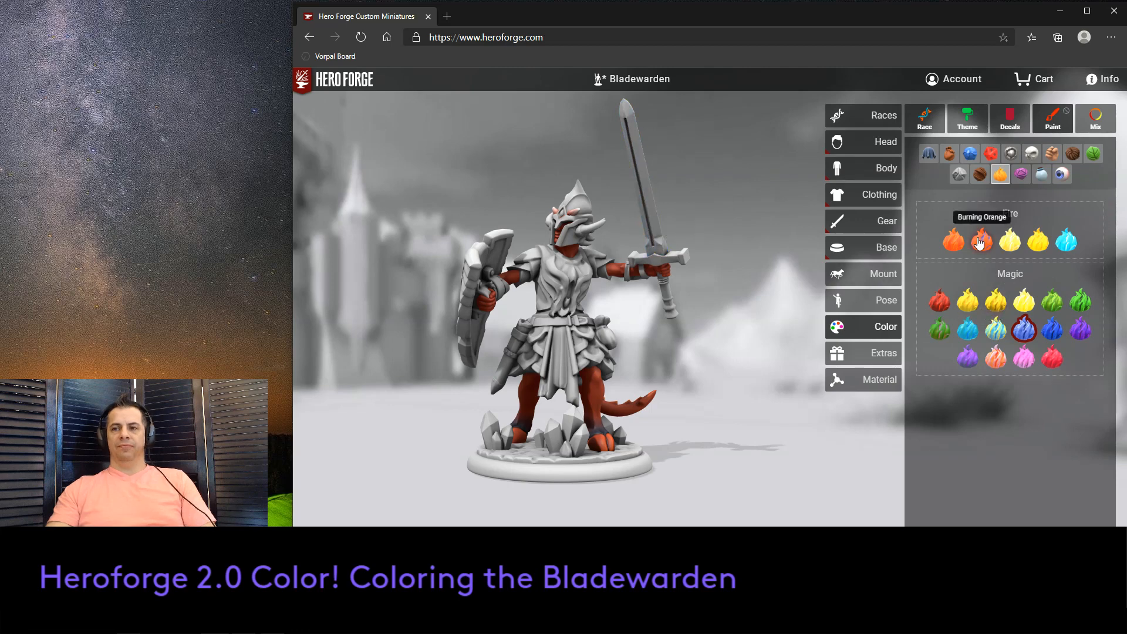
pyautogui.click(953, 240)
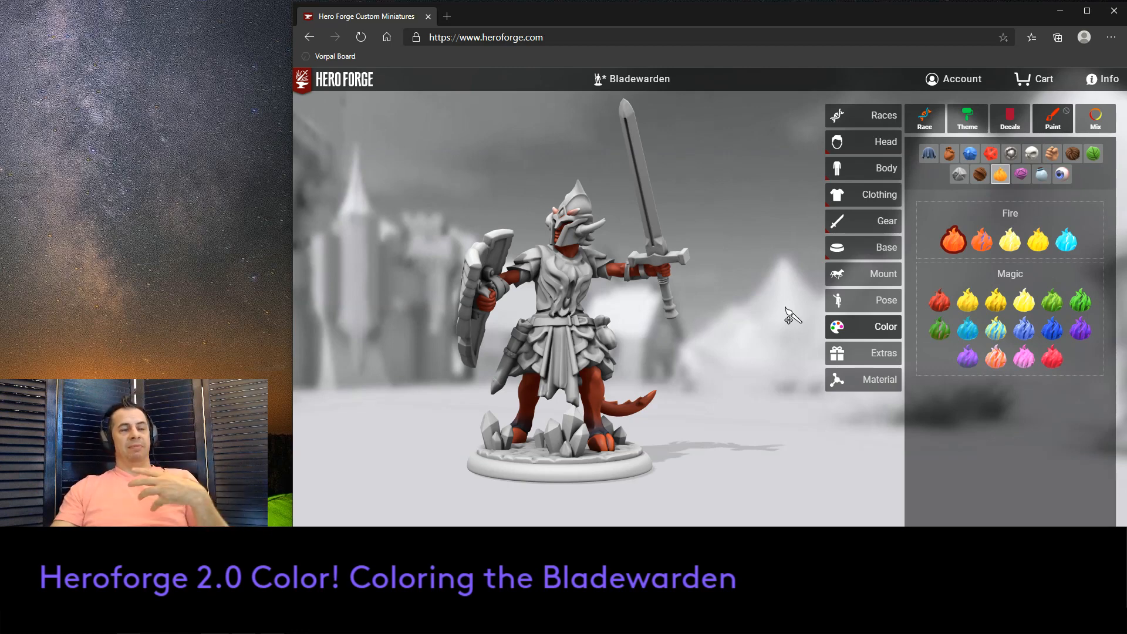
# Change the race coloration to the dark reddish-brown skin with pale hooves and return to the individual paints.
pyautogui.click(925, 119)
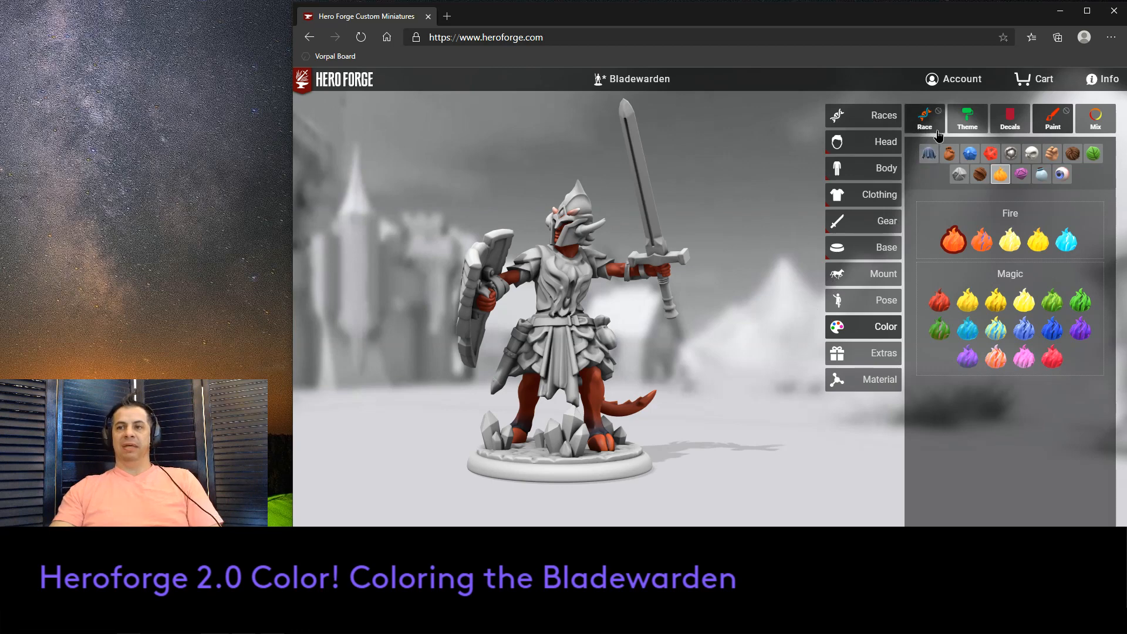
pyautogui.click(1057, 382)
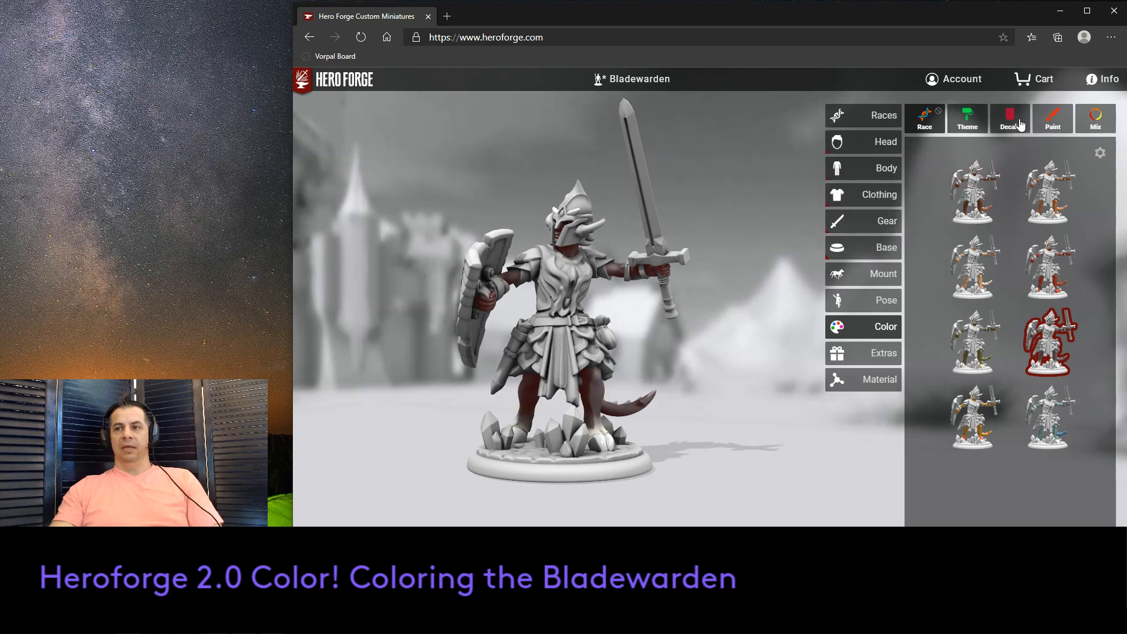
pyautogui.click(1042, 119)
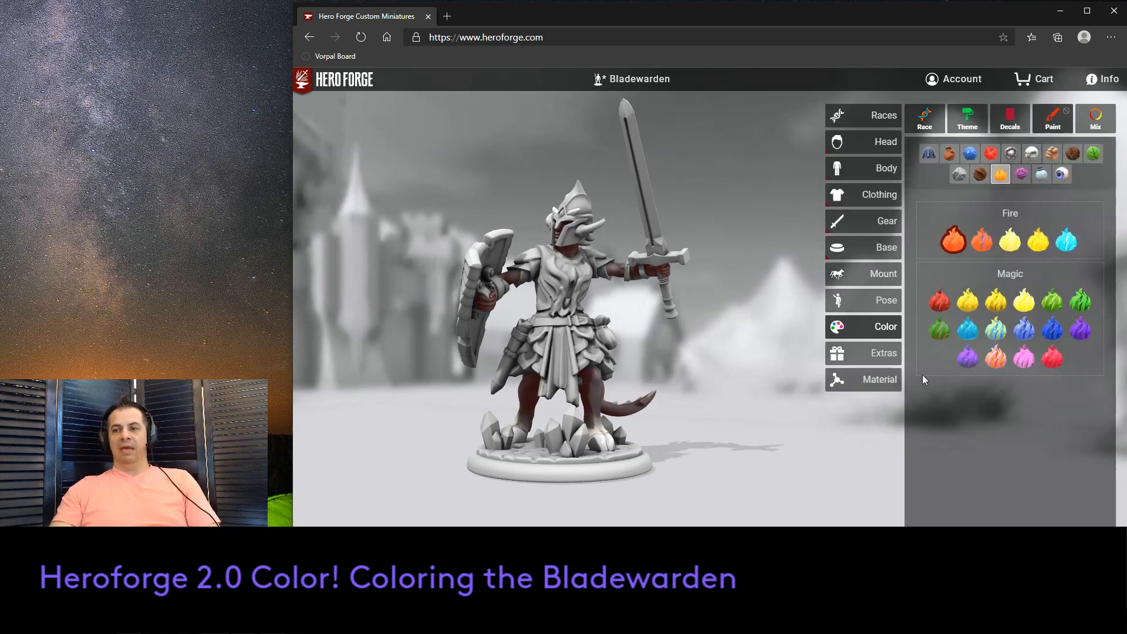
# Compare the orange-pink magic and Burning Red paints on the sword's blade, and paint it with the blue fire paint.
pyautogui.click(996, 356)
pyautogui.click(650, 212)
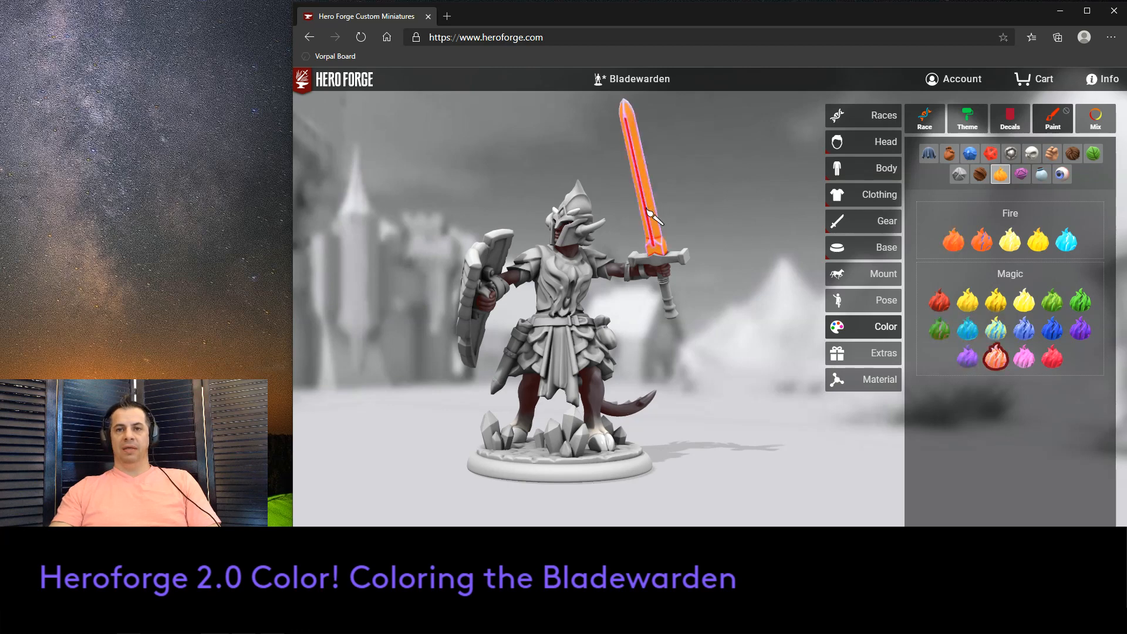
pyautogui.click(956, 246)
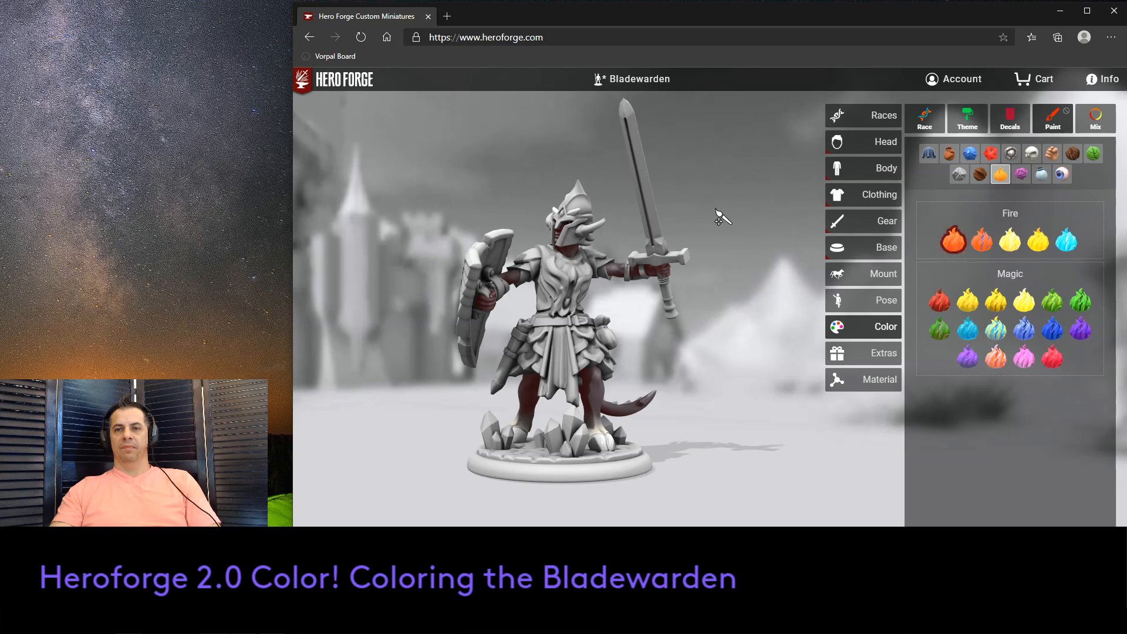
pyautogui.click(1066, 241)
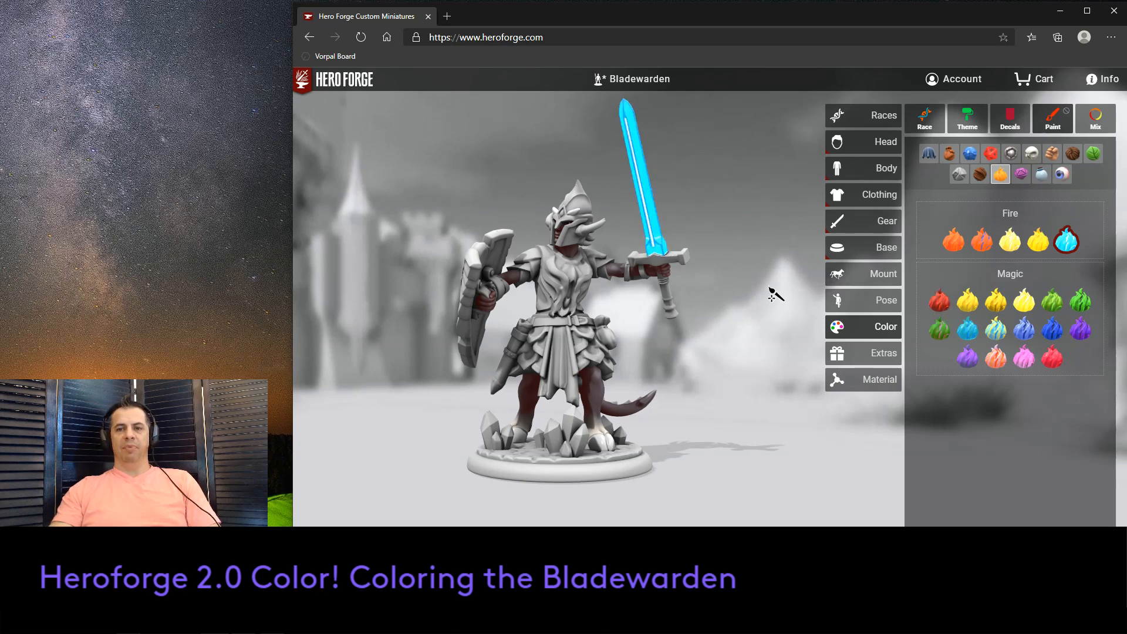
# Paint the sword's crossguard and hilt with the black metal paint from the Natural group.
pyautogui.click(1010, 153)
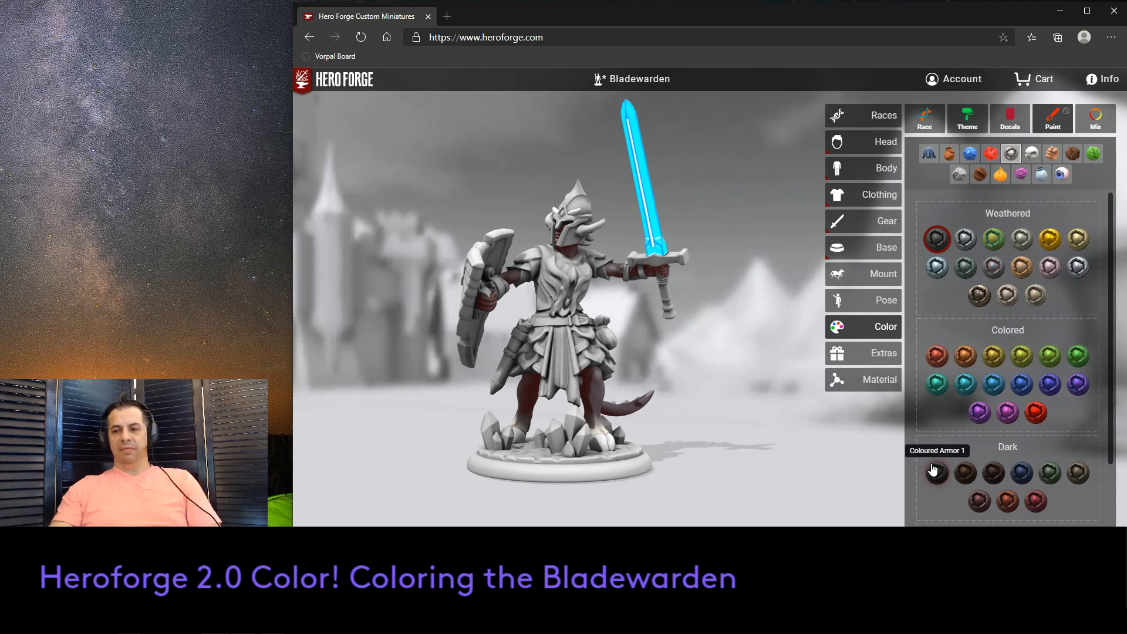
pyautogui.scroll(-3, 939, 464)
pyautogui.click(957, 514)
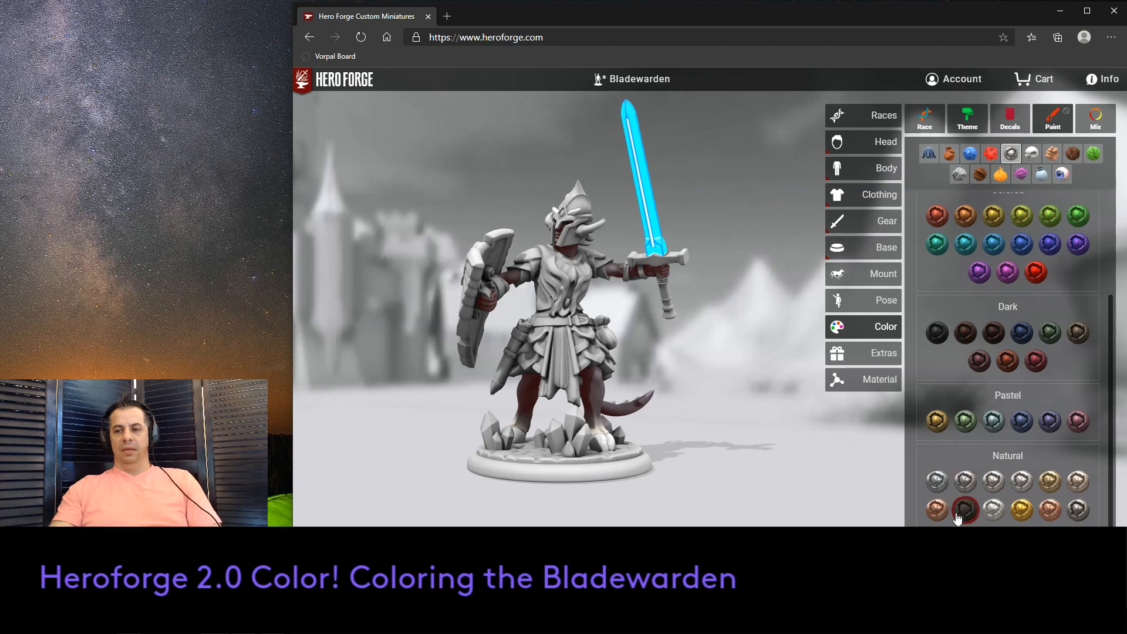
pyautogui.click(691, 263)
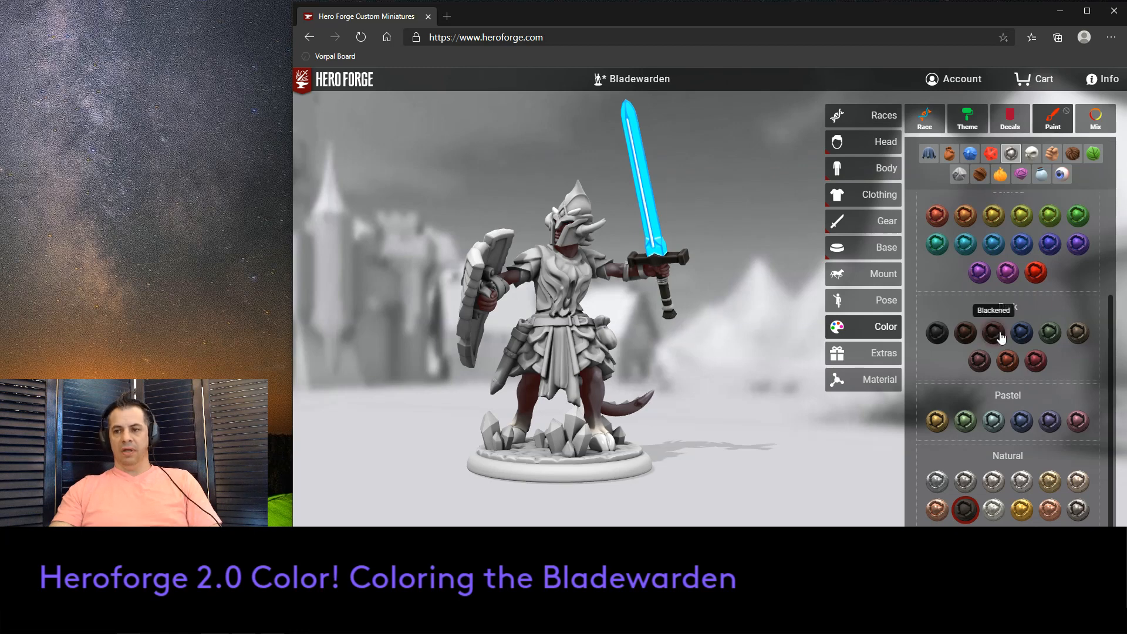
# Paint the rings on the sword's grip with the light-blue Weathered metal paint and check the hilt up close.
pyautogui.scroll(3, 991, 282)
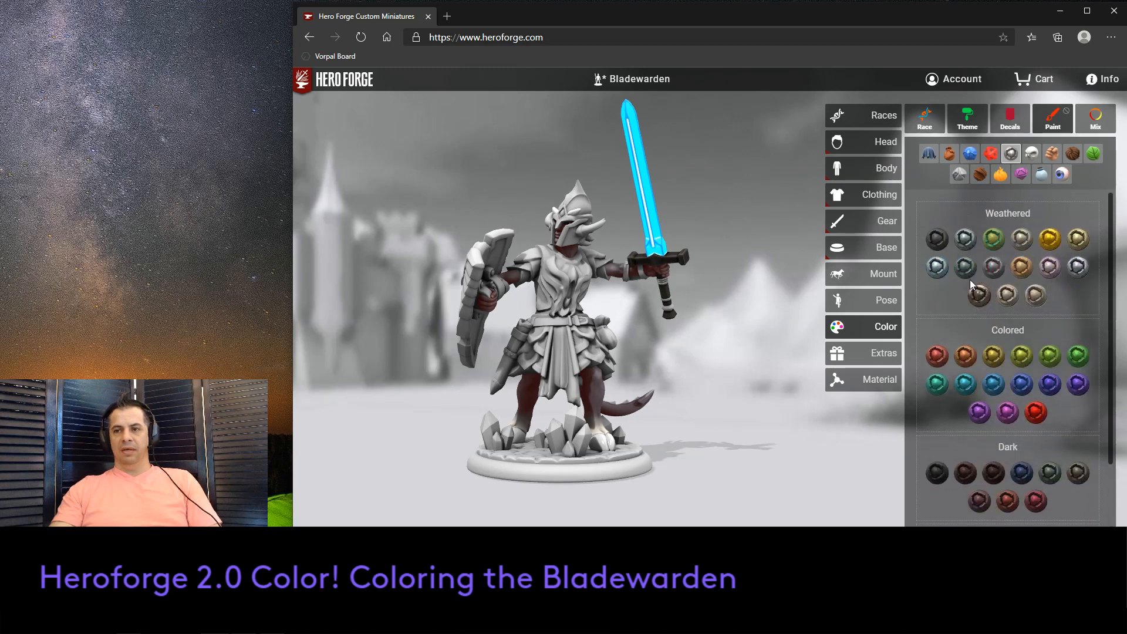
pyautogui.click(936, 267)
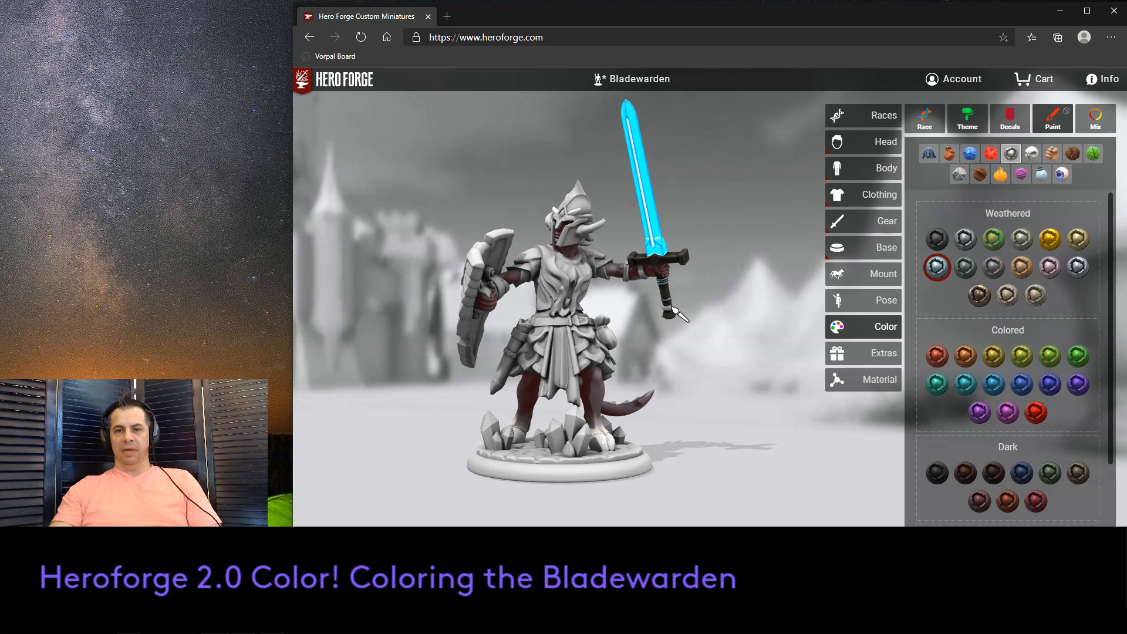
pyautogui.scroll(5, 730, 339)
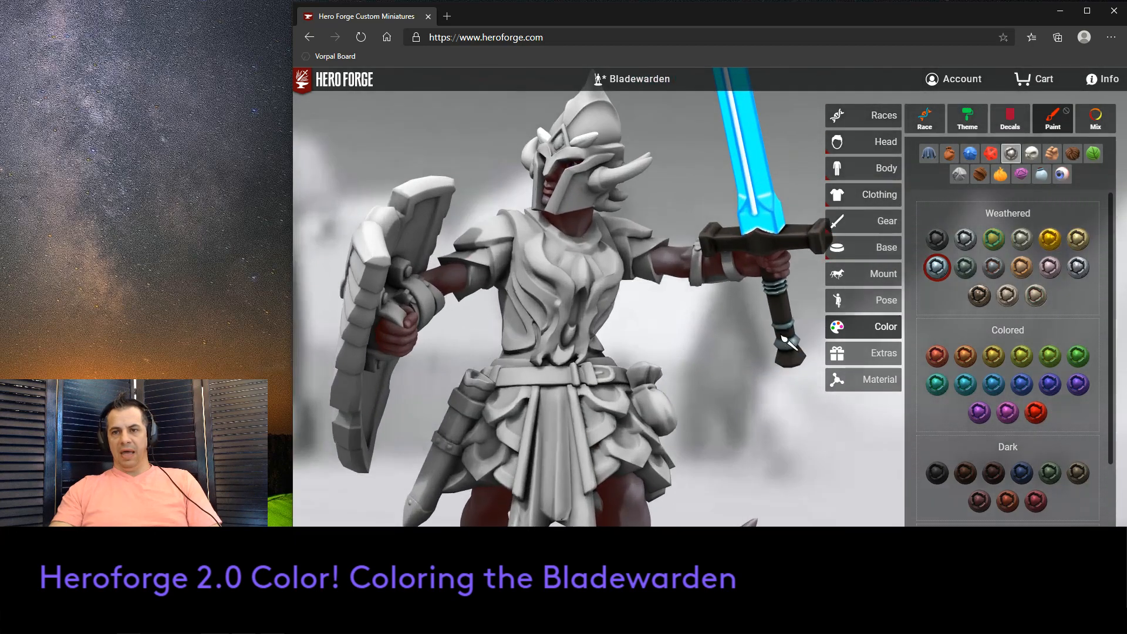
pyautogui.moveTo(731, 339); pyautogui.dragTo(677, 355)
pyautogui.scroll(-5, 741, 335)
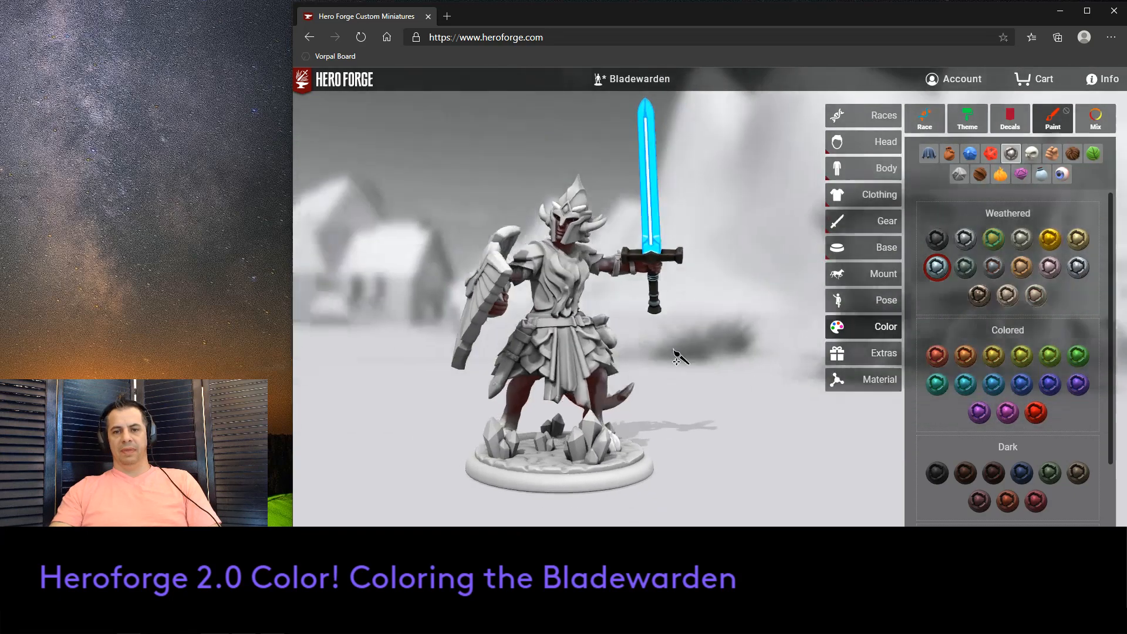
# Try gem paints on the base and its crystals, including the violet magic and teal precious gems.
pyautogui.click(1021, 174)
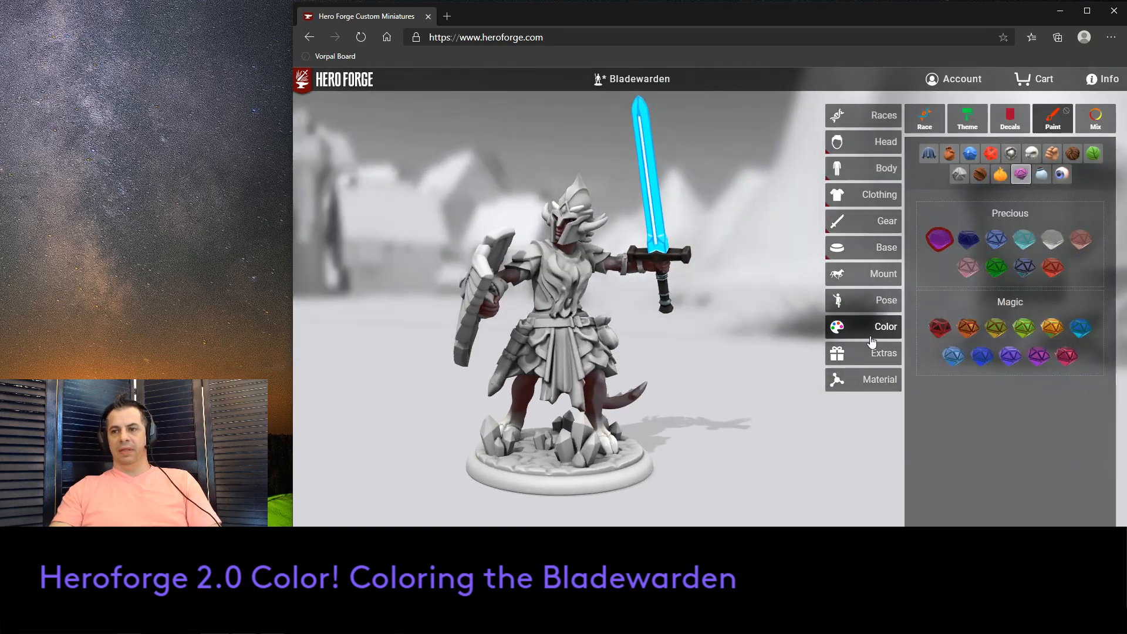
pyautogui.moveTo(767, 382); pyautogui.dragTo(799, 383)
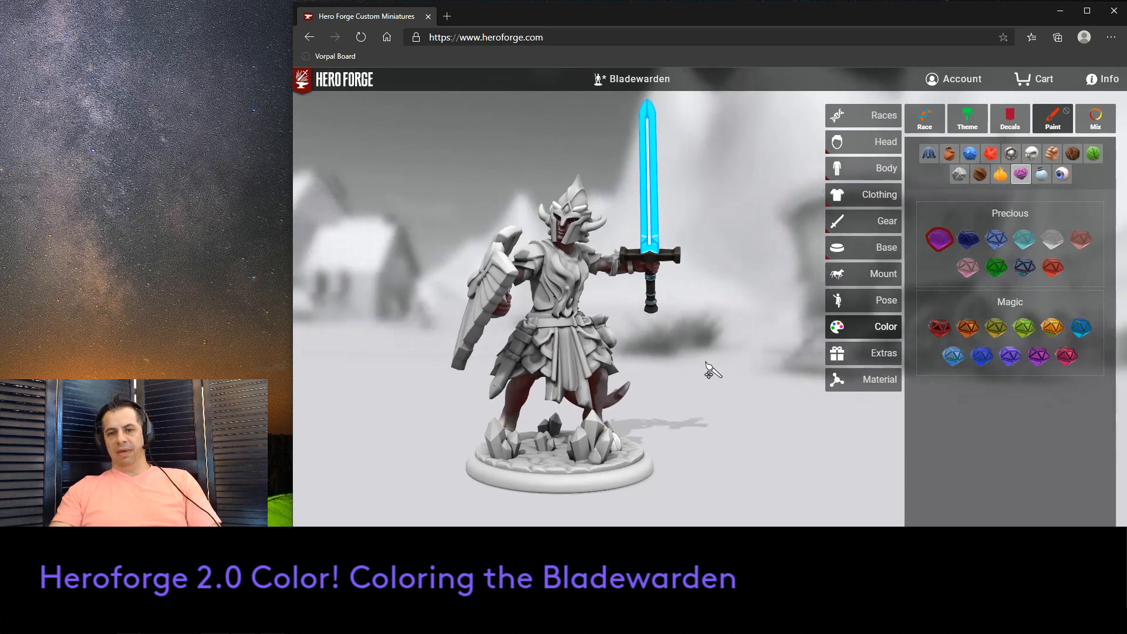
pyautogui.moveTo(706, 363); pyautogui.dragTo(703, 378)
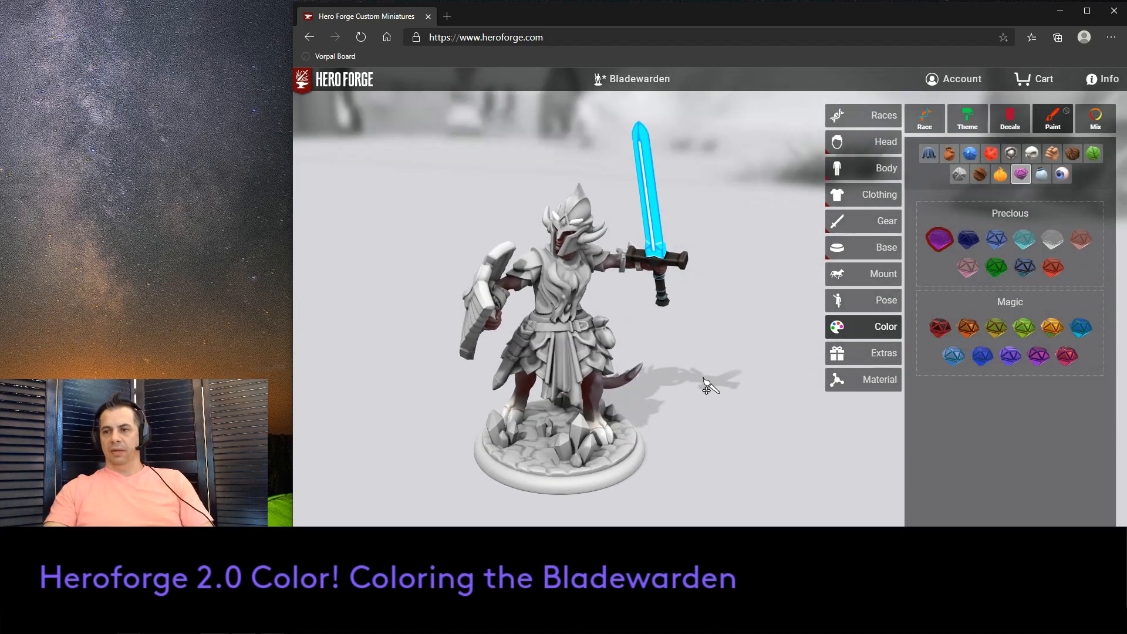
pyautogui.click(1009, 356)
pyautogui.click(592, 456)
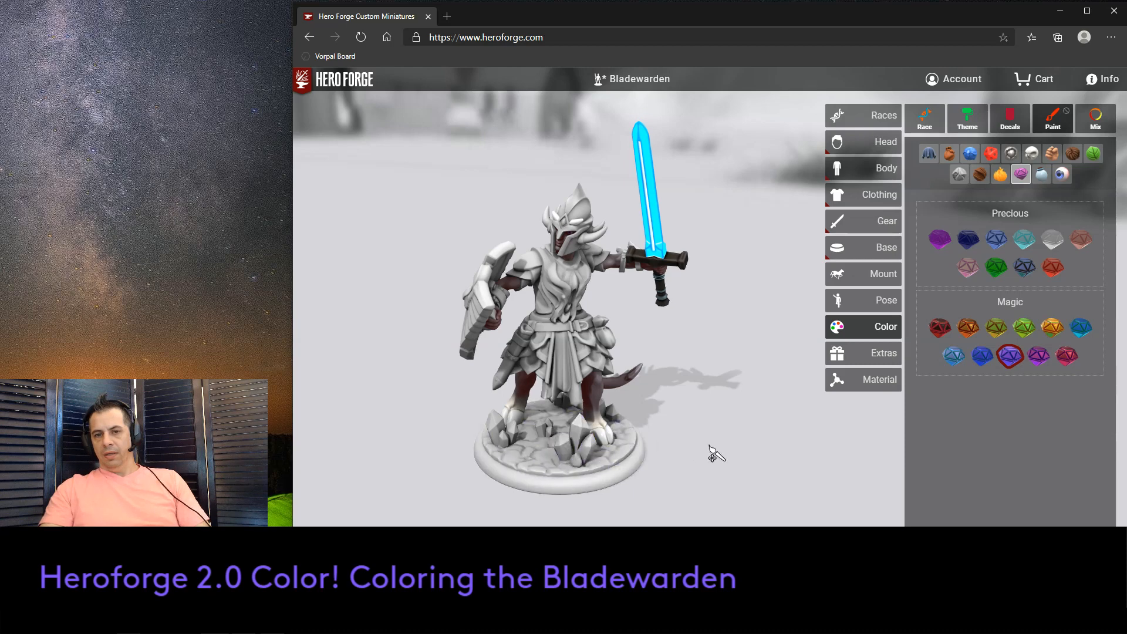
pyautogui.moveTo(712, 455)
pyautogui.mouseDown()
pyautogui.moveTo(671, 434)
pyautogui.moveTo(737, 440)
pyautogui.moveTo(707, 438)
pyautogui.mouseUp()
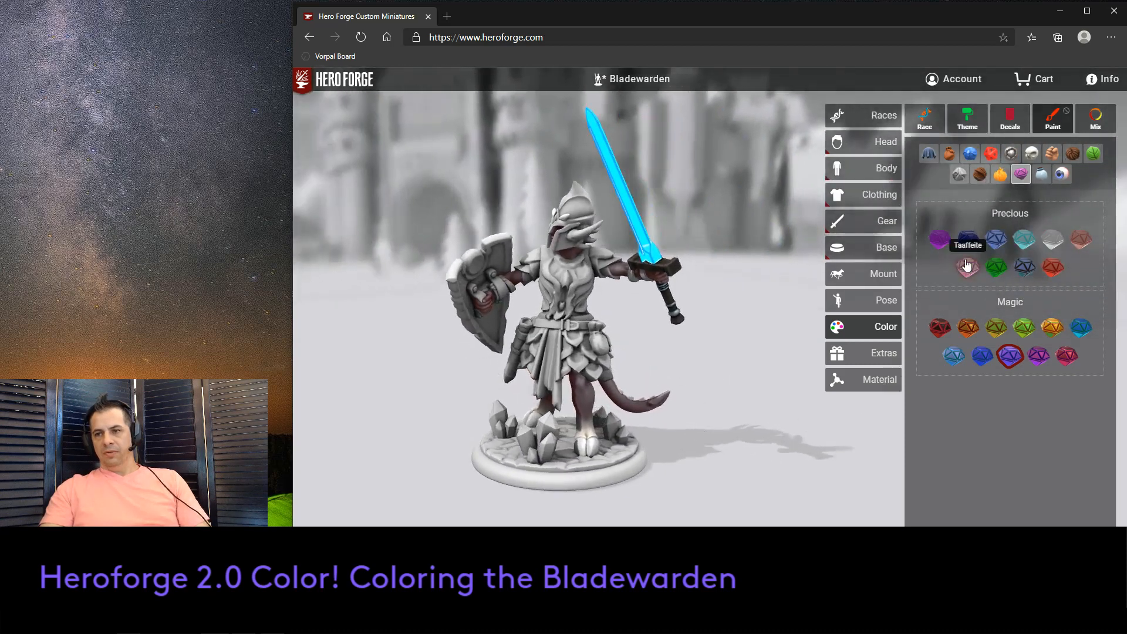
pyautogui.click(1028, 242)
pyautogui.moveTo(785, 448); pyautogui.dragTo(813, 468)
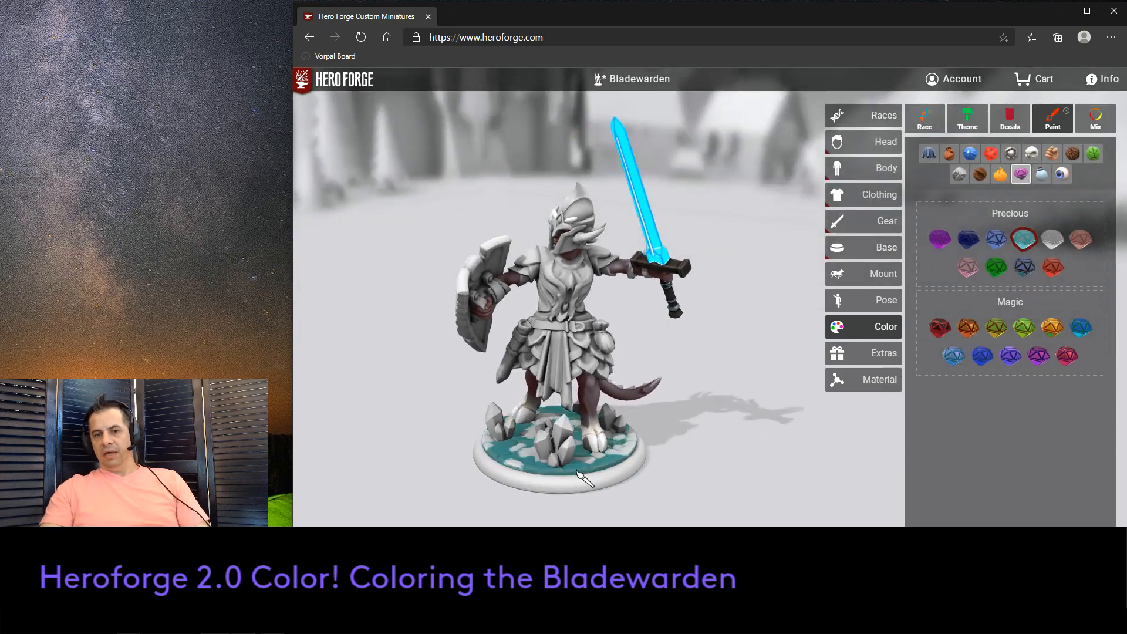
pyautogui.click(1080, 327)
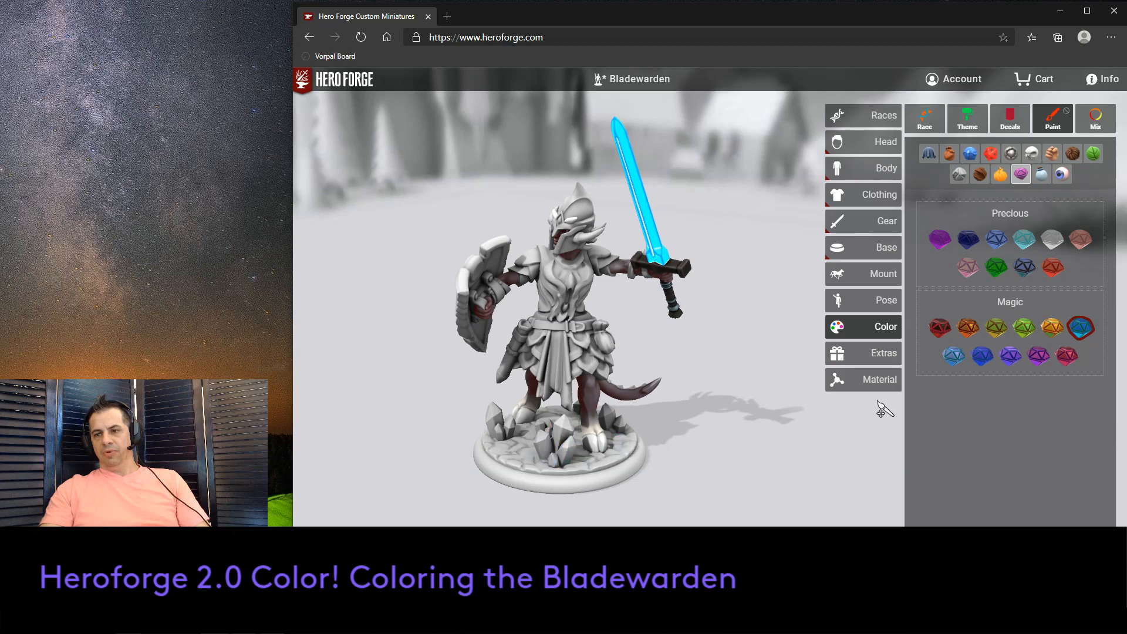
# Paint all the crystal clusters around the base with the light-blue Magic gem paint, and check them from all sides.
pyautogui.click(953, 355)
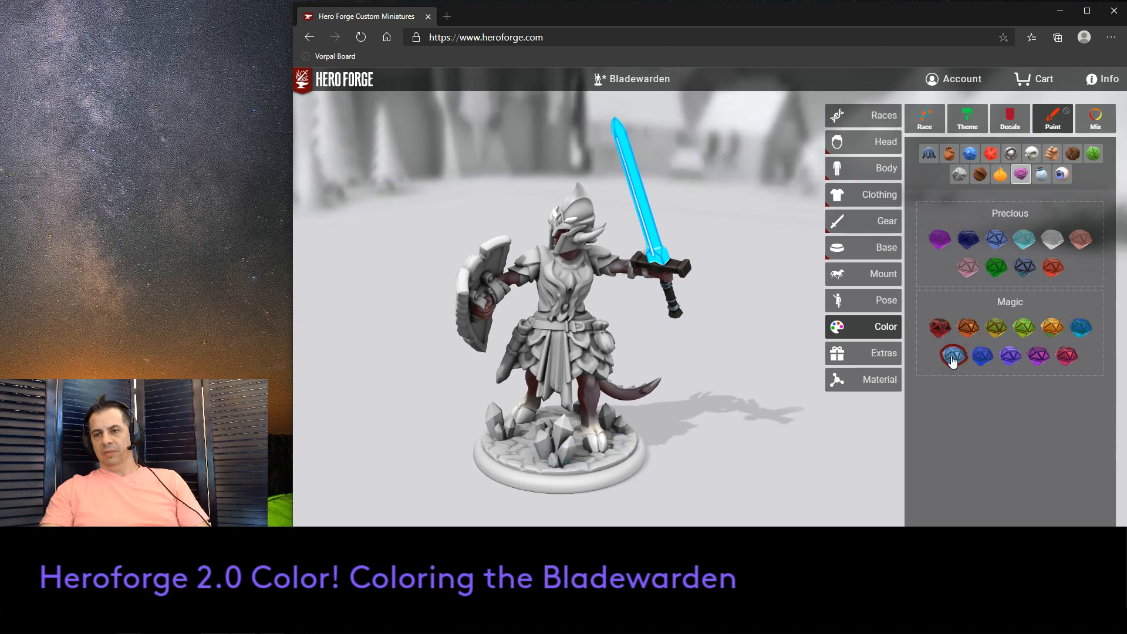
pyautogui.click(567, 451)
pyautogui.moveTo(711, 452)
pyautogui.mouseDown()
pyautogui.moveTo(703, 465)
pyautogui.moveTo(659, 466)
pyautogui.mouseUp()
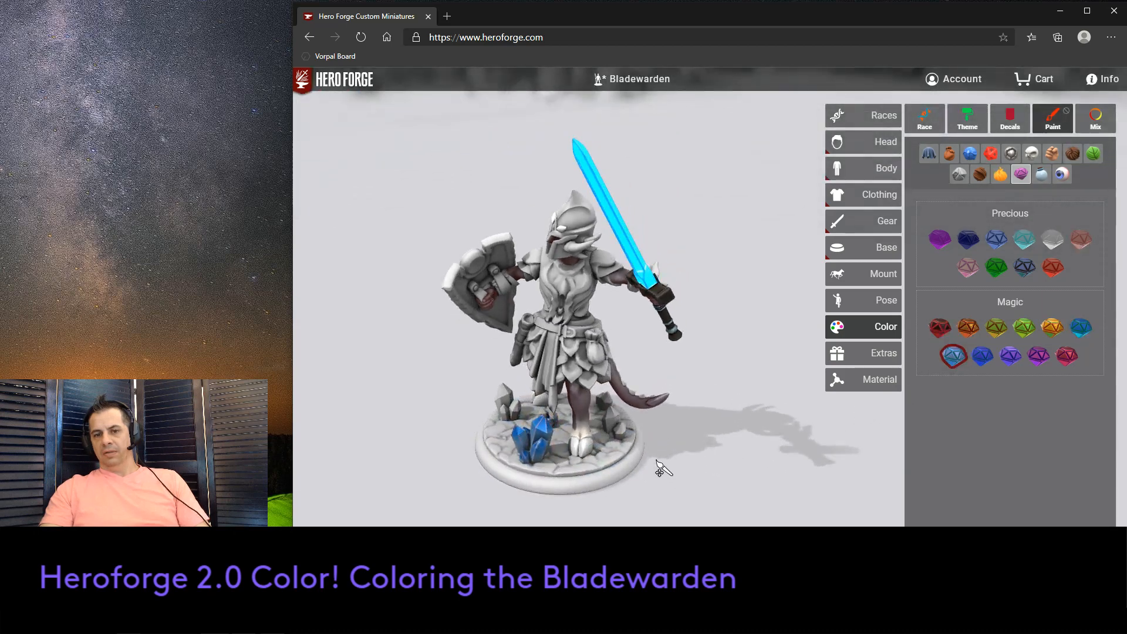
pyautogui.moveTo(737, 453); pyautogui.dragTo(666, 467)
pyautogui.click(600, 452)
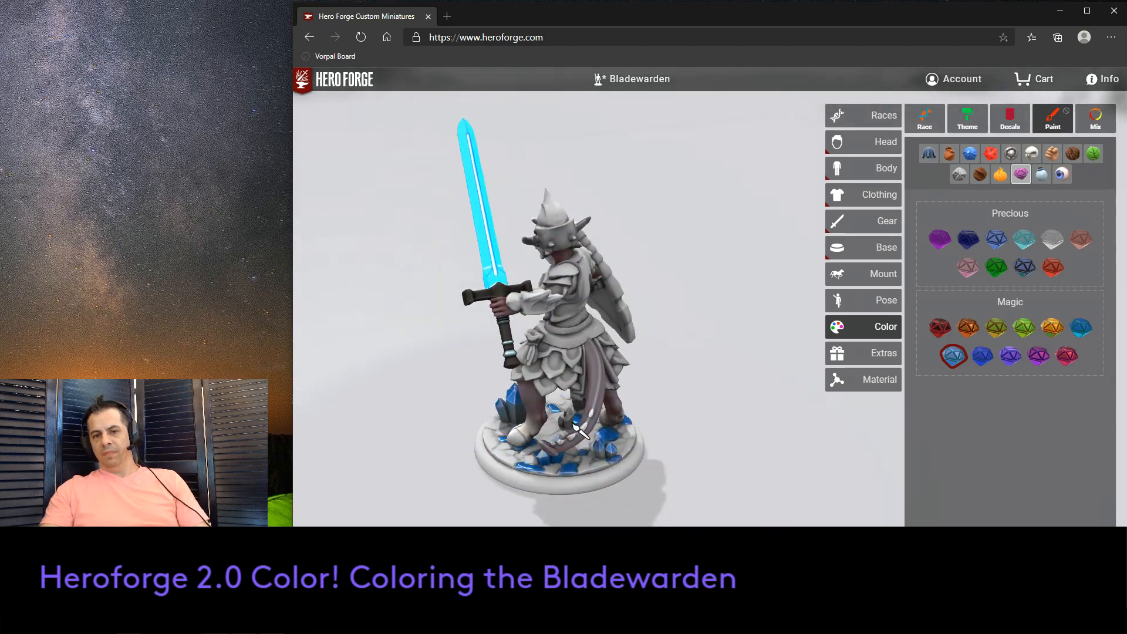
pyautogui.click(568, 420)
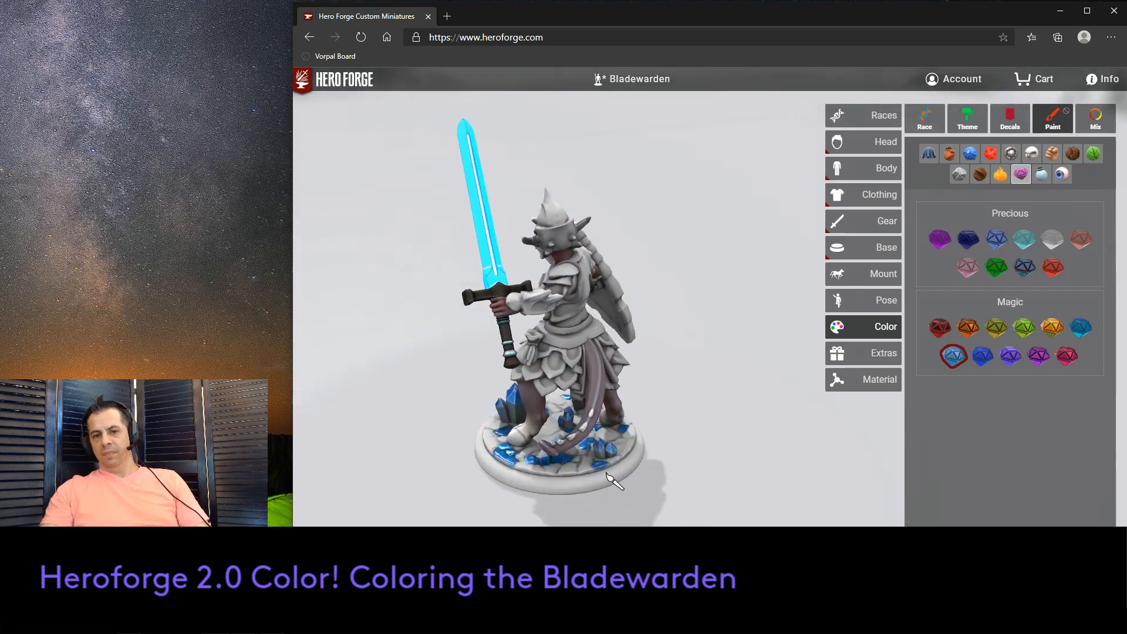
pyautogui.moveTo(631, 509)
pyautogui.mouseDown()
pyautogui.moveTo(807, 476)
pyautogui.moveTo(652, 506)
pyautogui.mouseUp()
pyautogui.moveTo(553, 515); pyautogui.dragTo(698, 513)
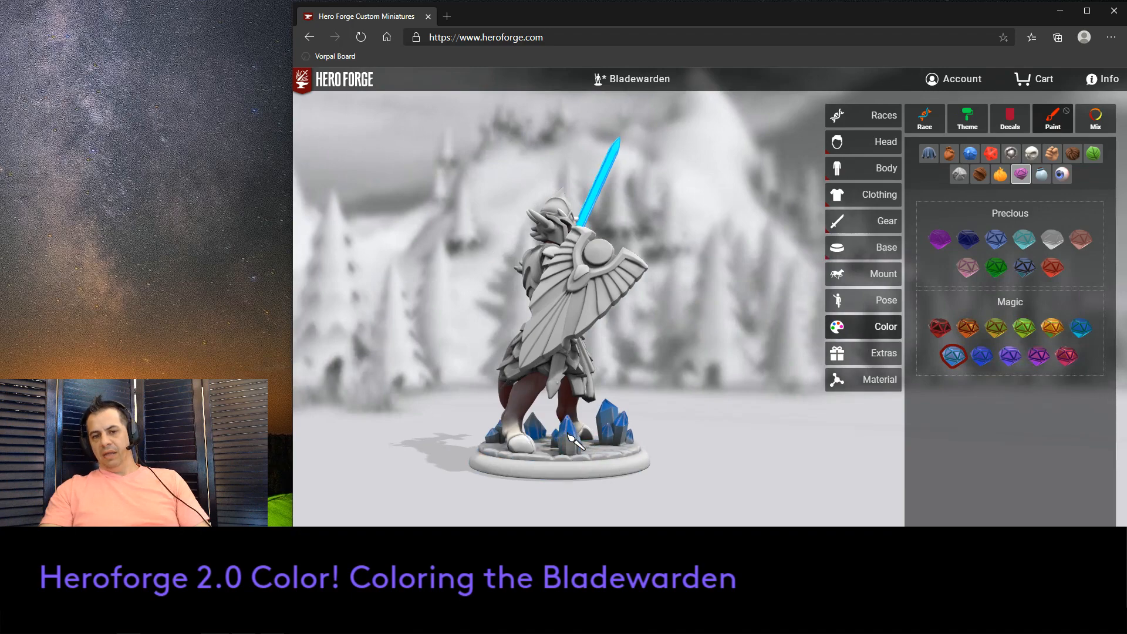
pyautogui.moveTo(770, 505)
pyautogui.mouseDown()
pyautogui.moveTo(639, 518)
pyautogui.moveTo(767, 501)
pyautogui.mouseUp()
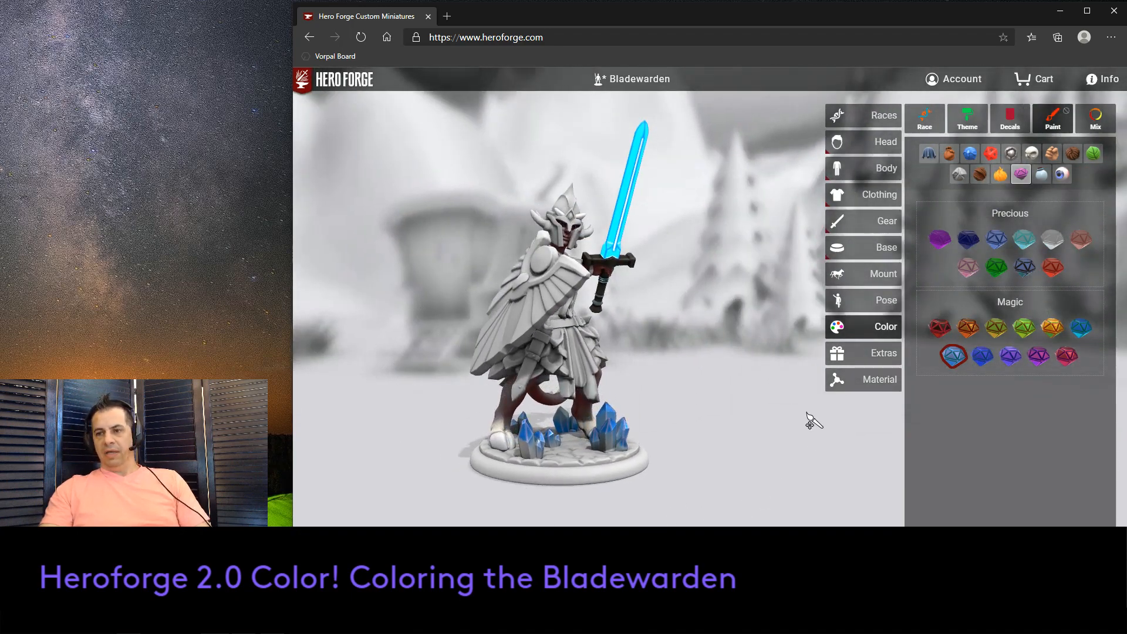
# Repaint all the crystal clusters around the base with the deep-blue Magic gem paint, including those behind the figure.
pyautogui.click(983, 357)
pyautogui.click(621, 451)
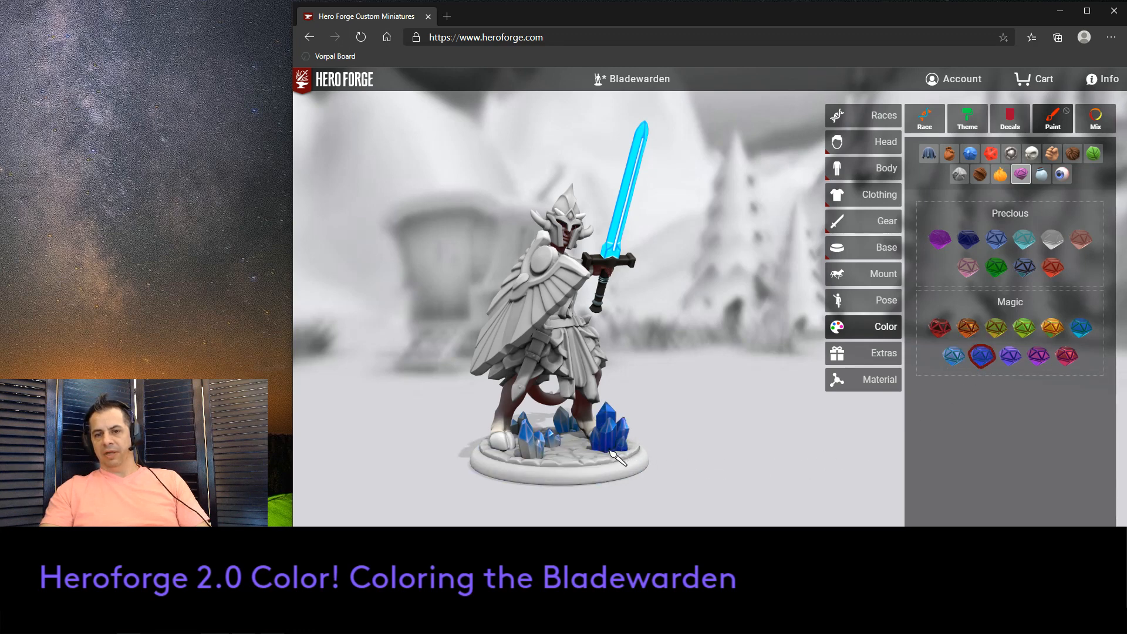
pyautogui.click(526, 457)
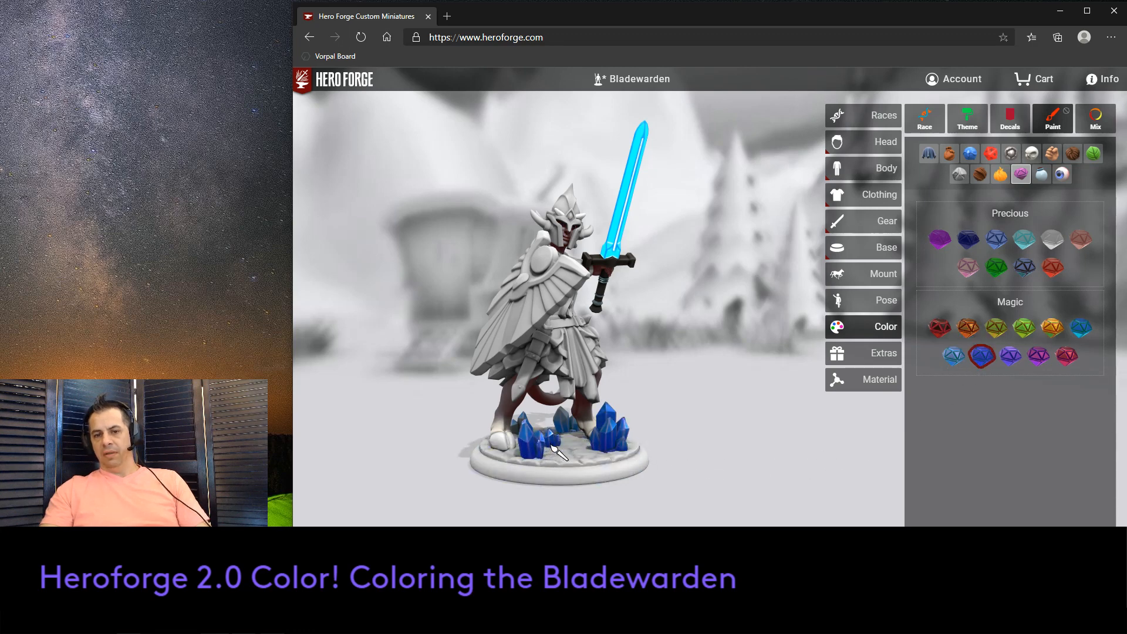
pyautogui.click(953, 356)
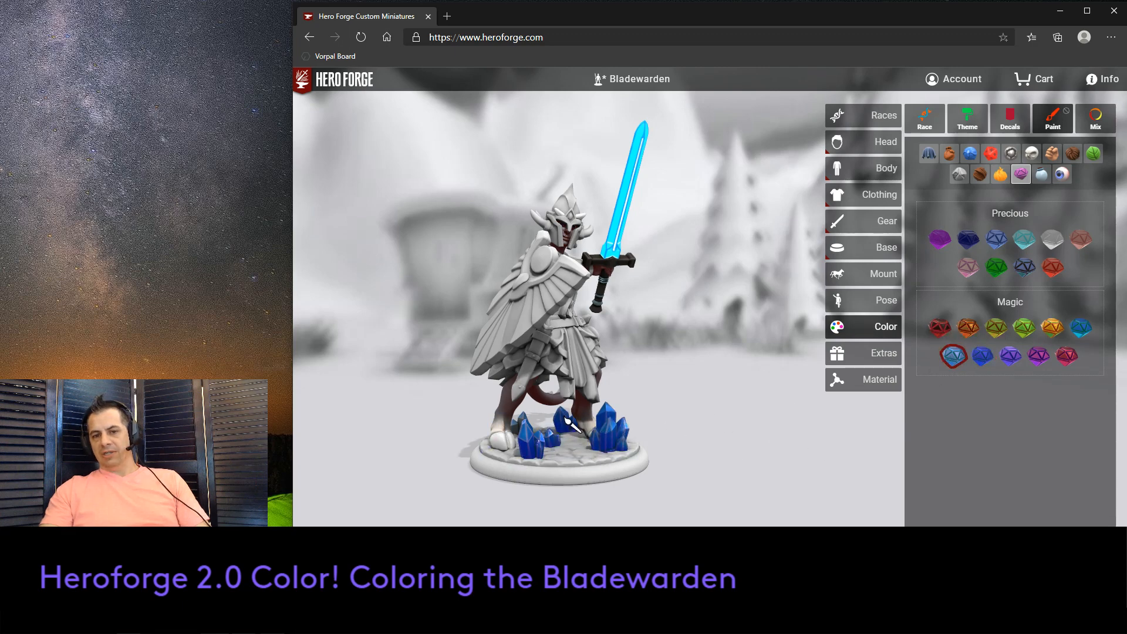
pyautogui.click(982, 356)
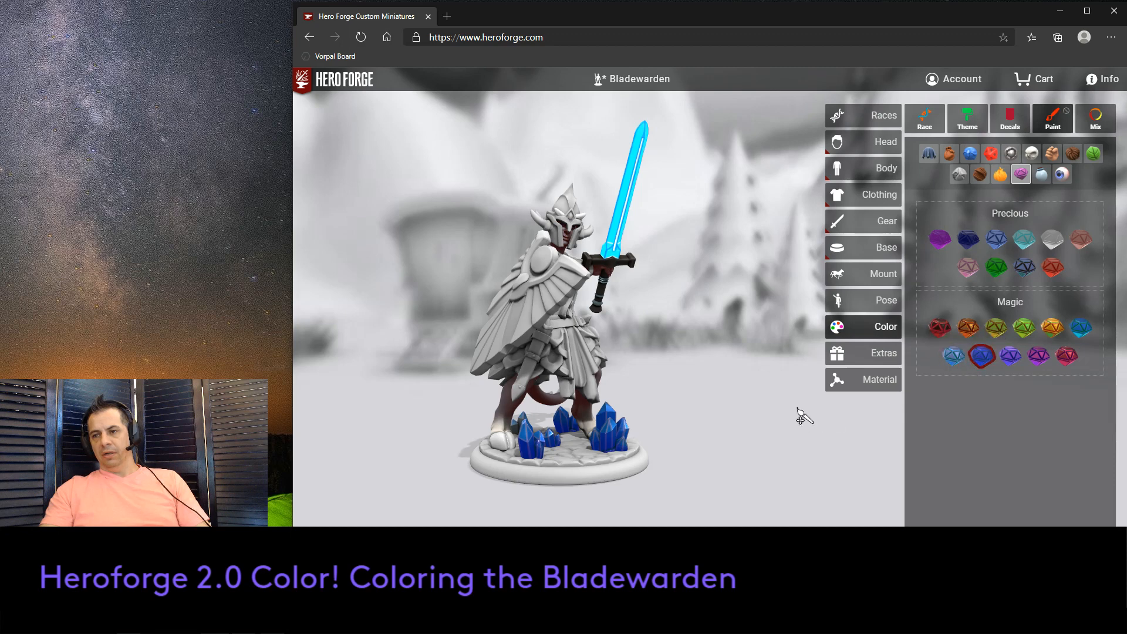
pyautogui.moveTo(675, 455)
pyautogui.mouseDown()
pyautogui.moveTo(772, 415)
pyautogui.moveTo(690, 437)
pyautogui.moveTo(703, 423)
pyautogui.moveTo(721, 444)
pyautogui.moveTo(657, 469)
pyautogui.mouseUp()
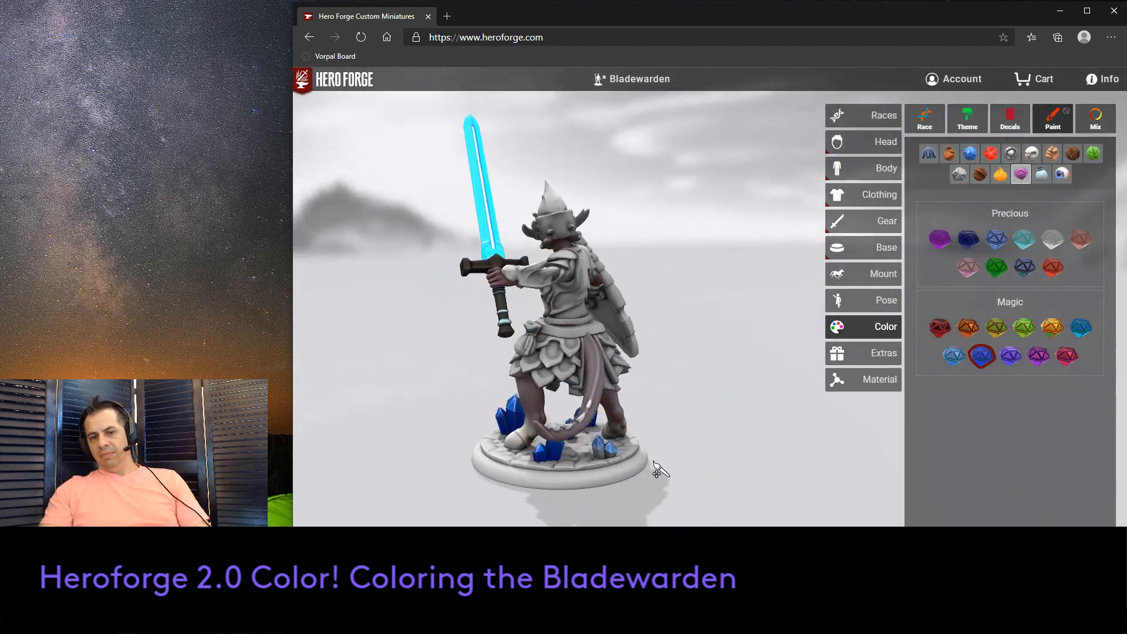
pyautogui.moveTo(641, 520); pyautogui.dragTo(725, 473)
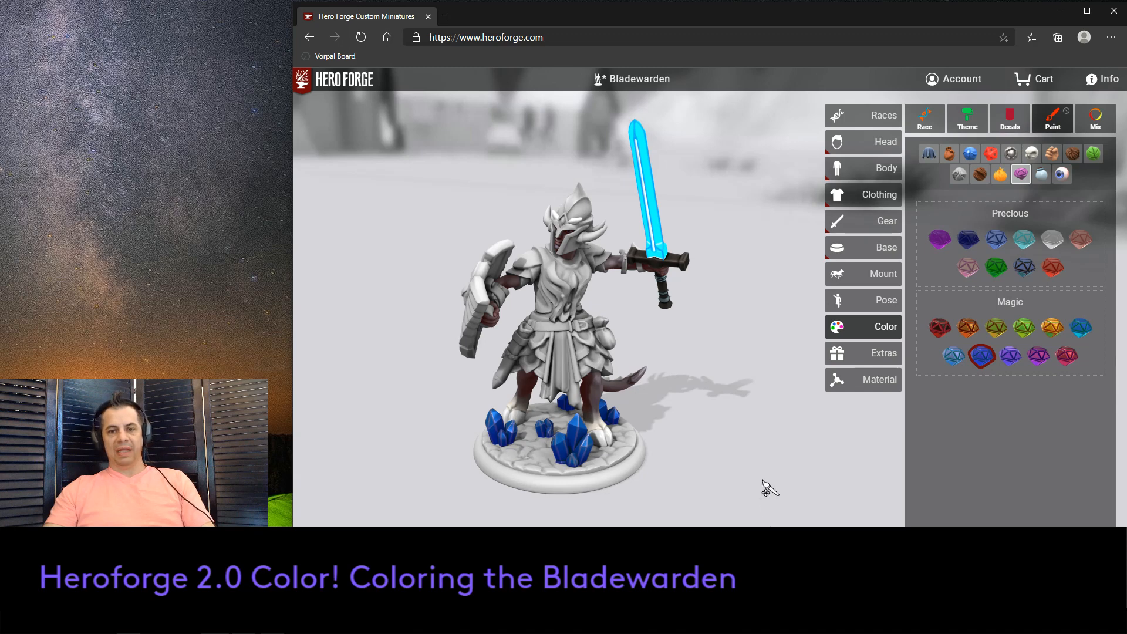
# Paint the front tabard and the torso and skirt underlayers with the bright red metal paint from the Colored group.
pyautogui.scroll(2, 768, 445)
pyautogui.scroll(1, 767, 445)
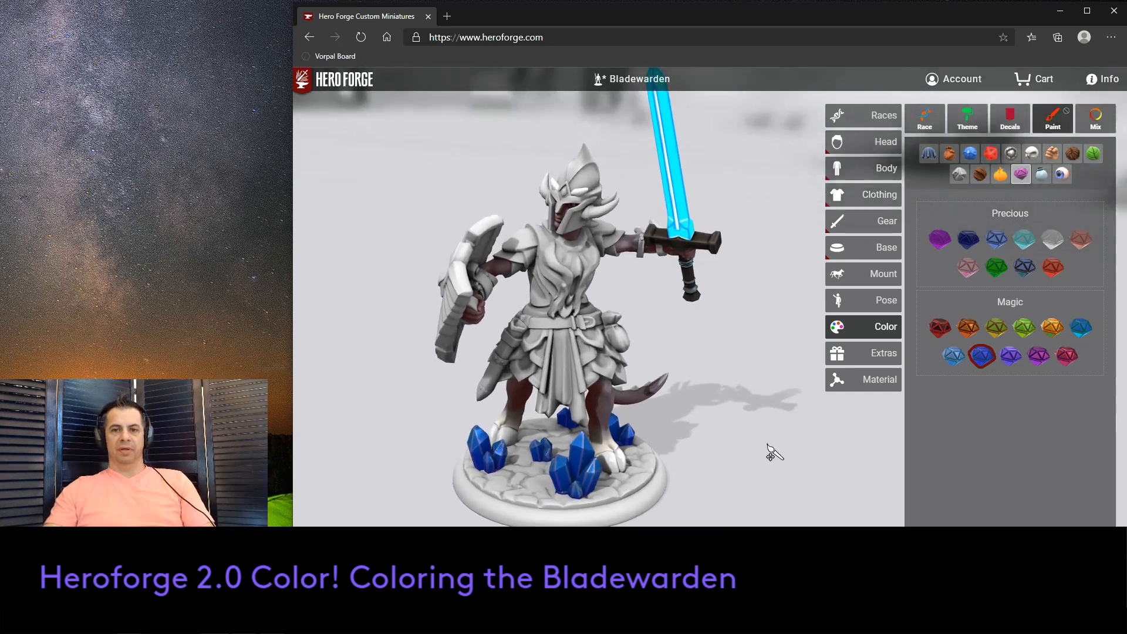
pyautogui.scroll(-2, 768, 445)
pyautogui.moveTo(716, 431)
pyautogui.mouseDown()
pyautogui.moveTo(769, 422)
pyautogui.moveTo(748, 453)
pyautogui.moveTo(712, 436)
pyautogui.mouseUp()
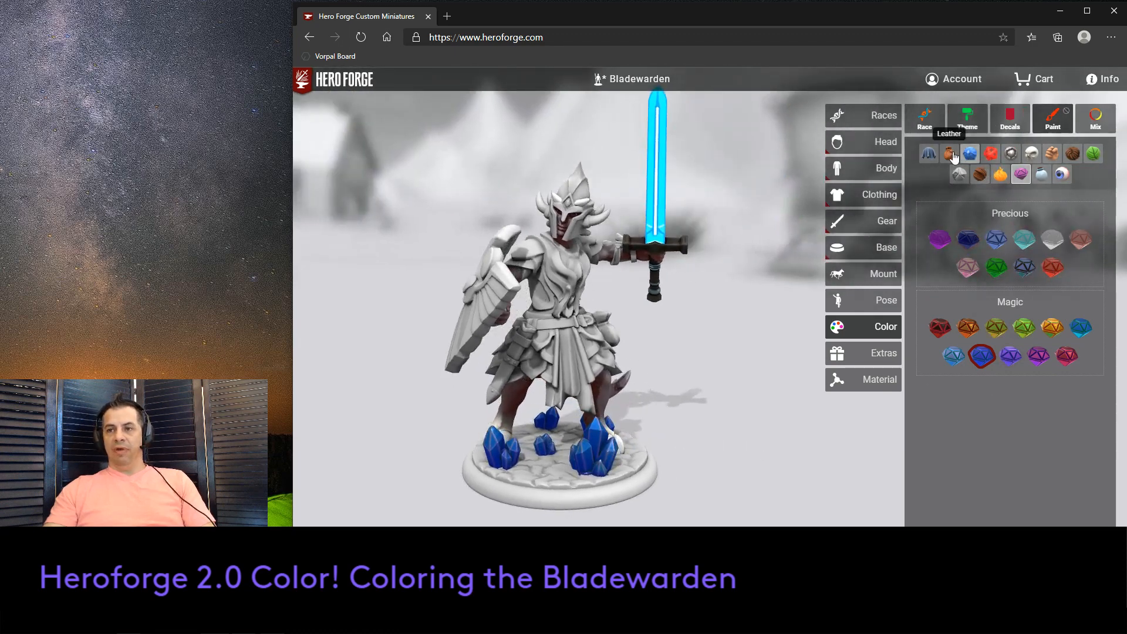
pyautogui.click(1011, 153)
pyautogui.scroll(-3, 987, 310)
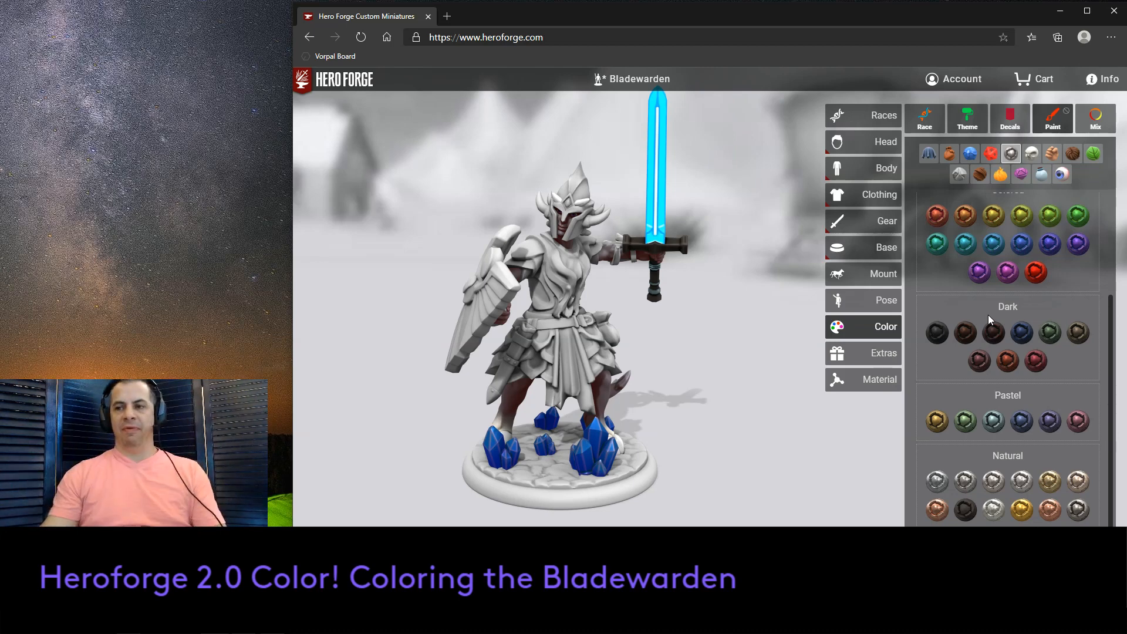
pyautogui.click(1035, 272)
pyautogui.click(589, 363)
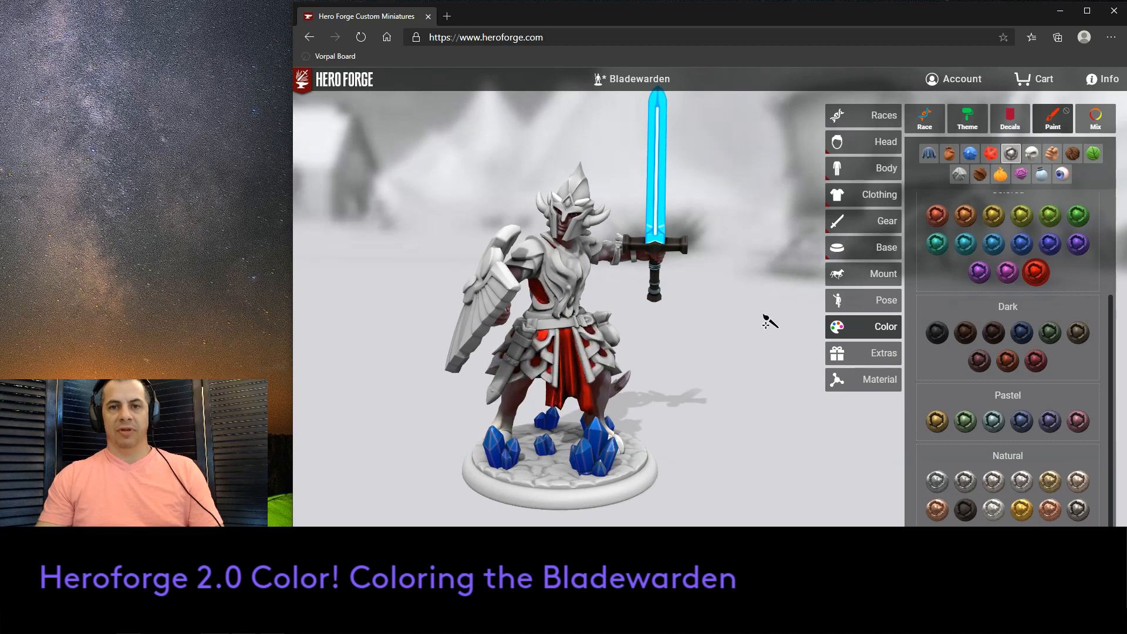
# Paint the sleeves, the sword arm's bracer and the remaining torso panels with the same red metal paint.
pyautogui.moveTo(769, 322); pyautogui.dragTo(633, 314)
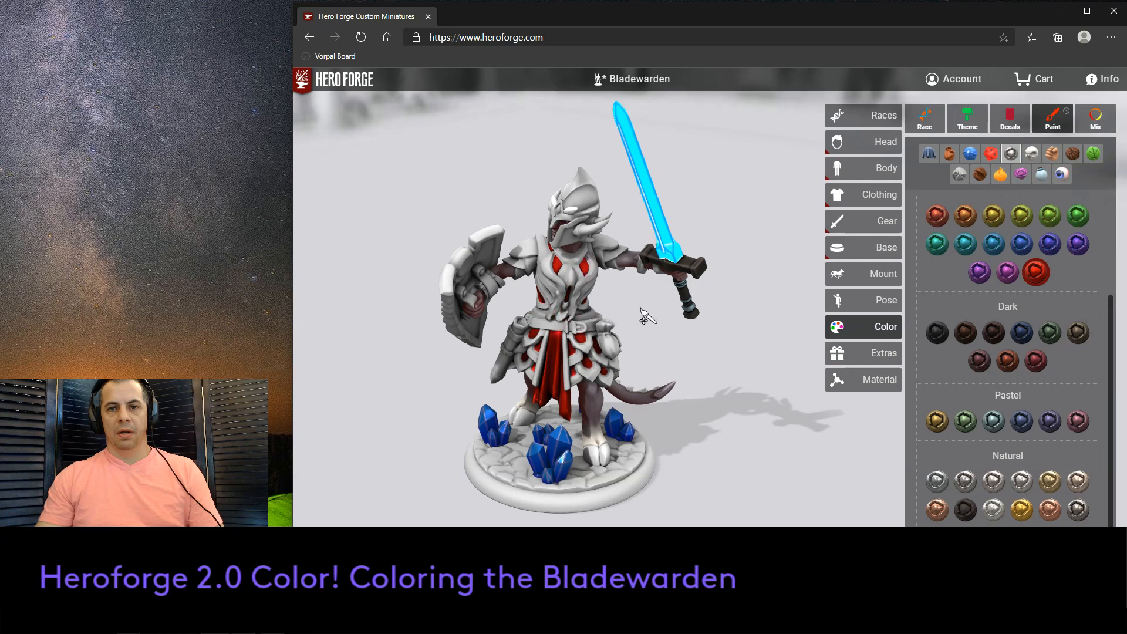
pyautogui.moveTo(646, 317); pyautogui.dragTo(604, 305)
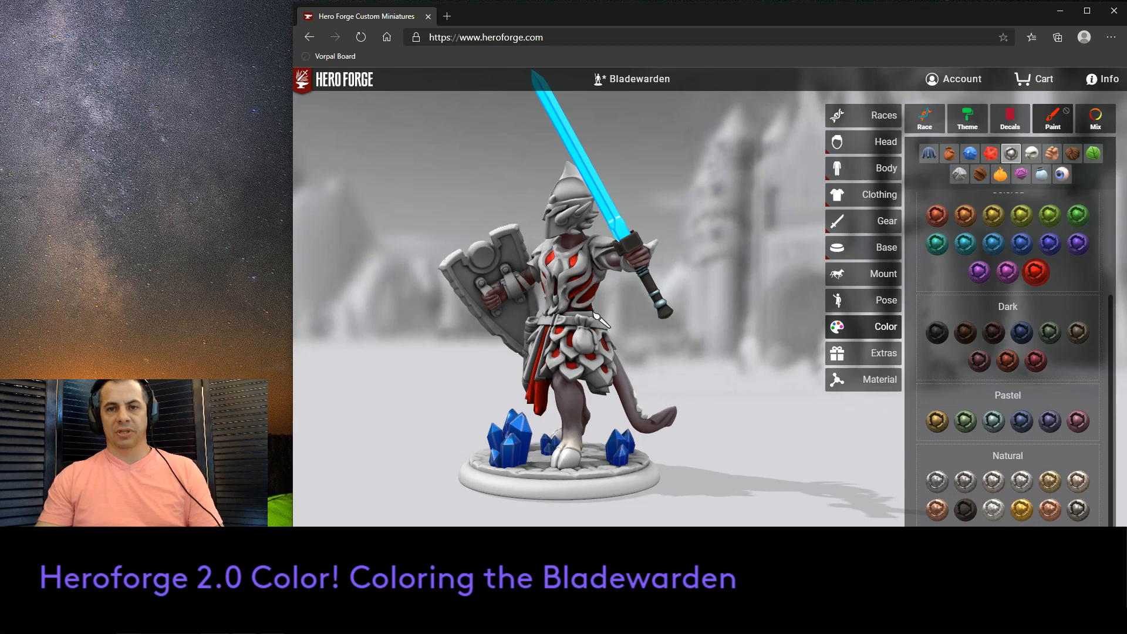
pyautogui.scroll(5, 660, 323)
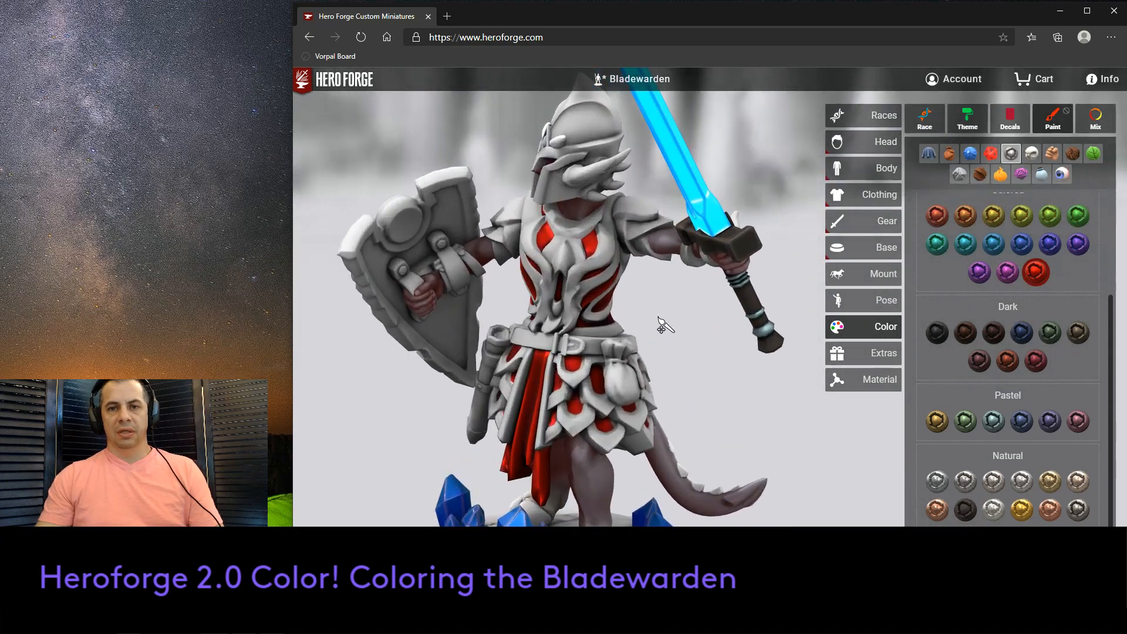
pyautogui.moveTo(660, 323); pyautogui.dragTo(687, 315)
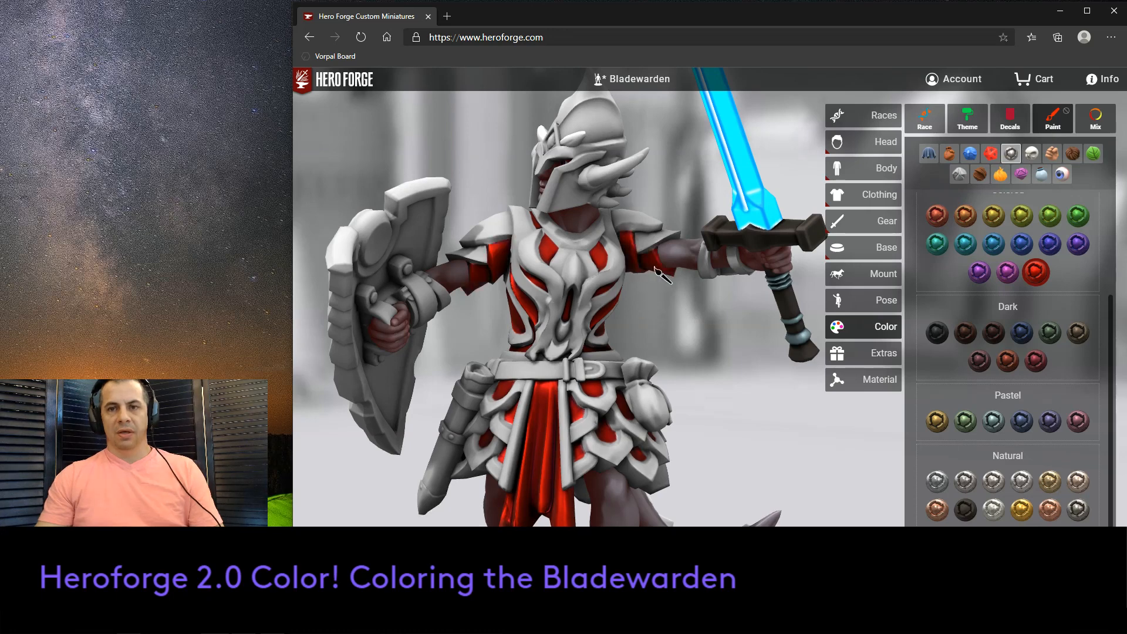
pyautogui.click(648, 246)
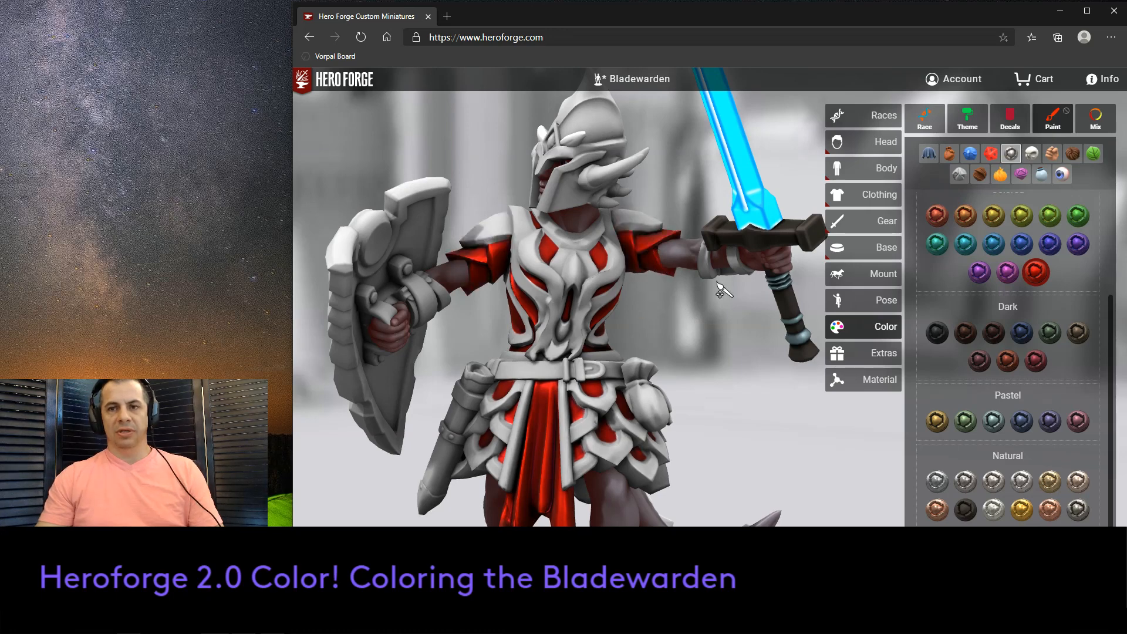
pyautogui.moveTo(707, 327); pyautogui.dragTo(600, 256)
pyautogui.click(544, 254)
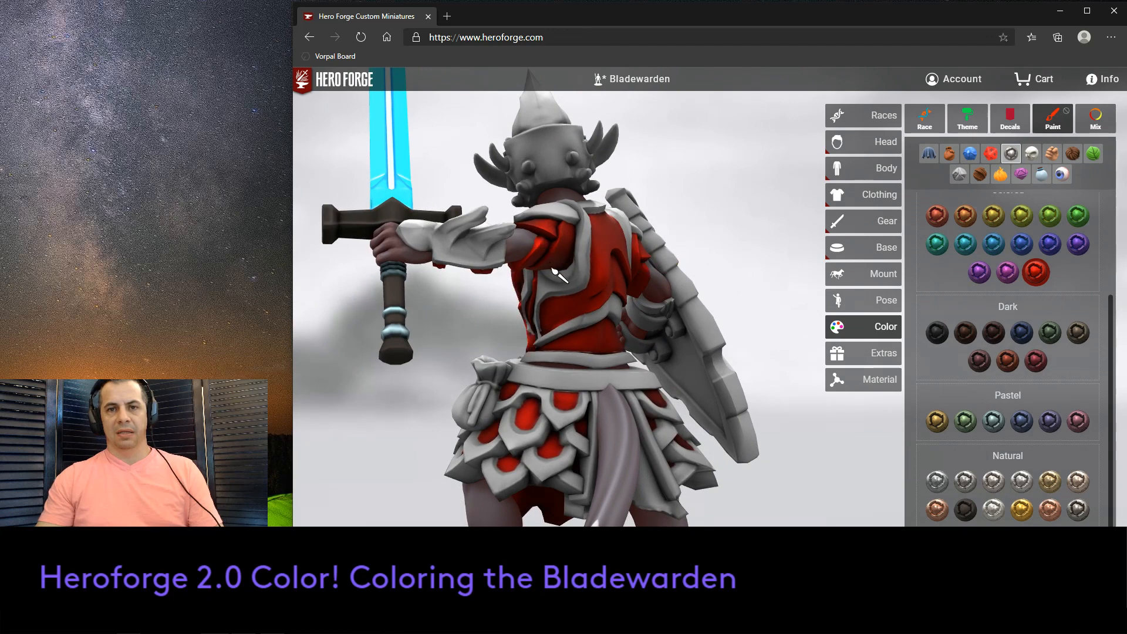
# Paint the shield arm's bracer with the red metal paint after checking the torso from the front.
pyautogui.moveTo(709, 199); pyautogui.dragTo(791, 245)
pyautogui.moveTo(763, 313); pyautogui.dragTo(813, 350)
pyautogui.moveTo(739, 375); pyautogui.dragTo(794, 343)
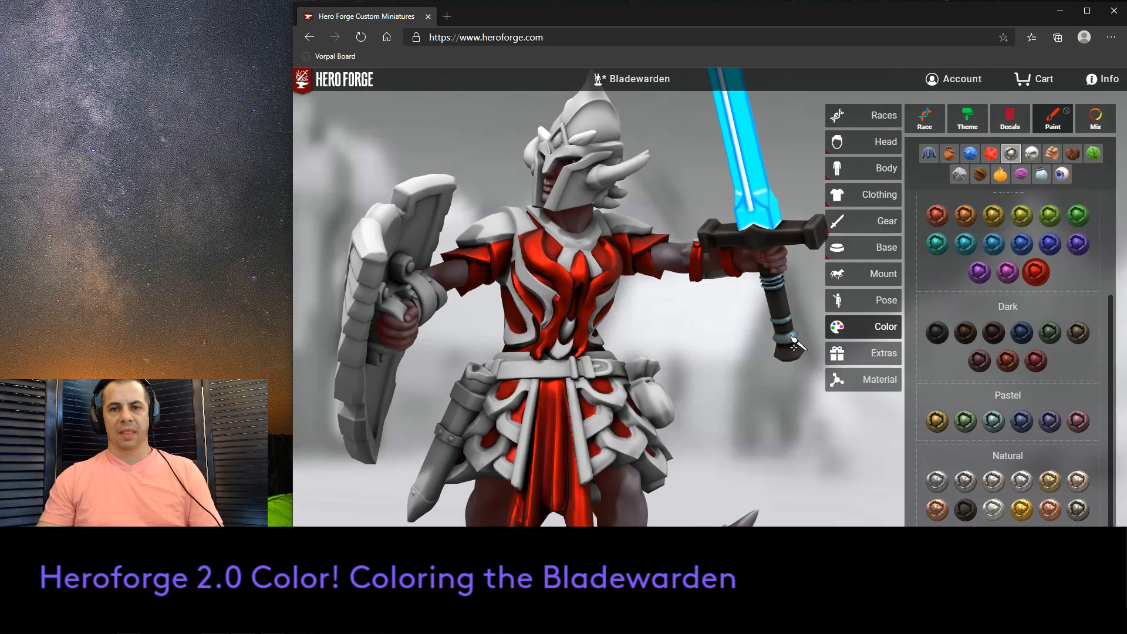
pyautogui.moveTo(726, 345); pyautogui.dragTo(467, 303)
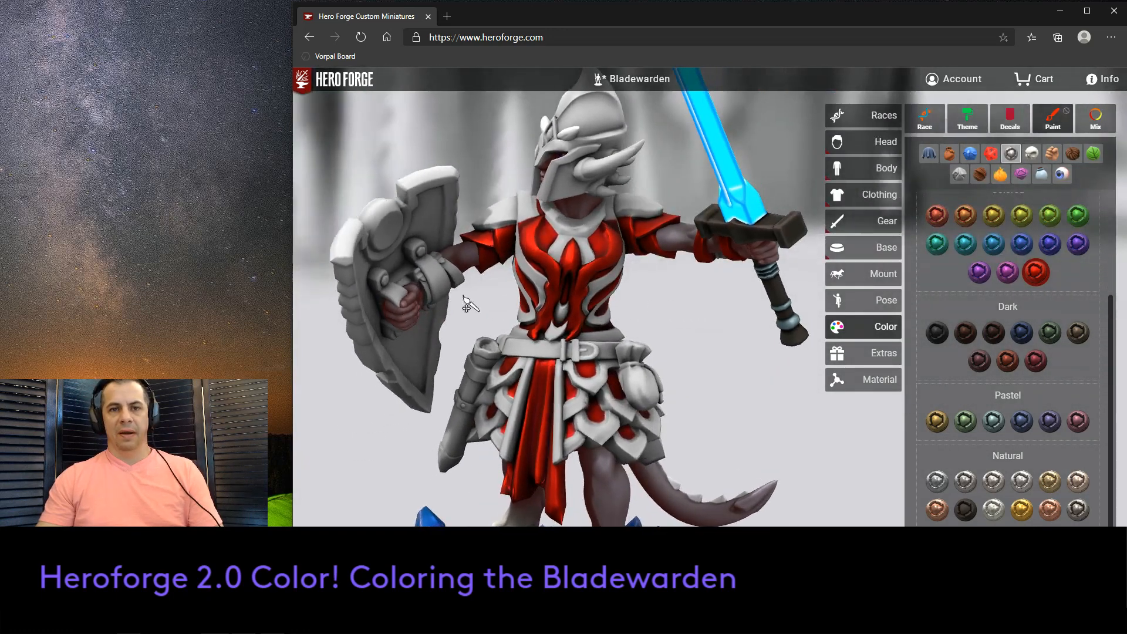
pyautogui.click(421, 298)
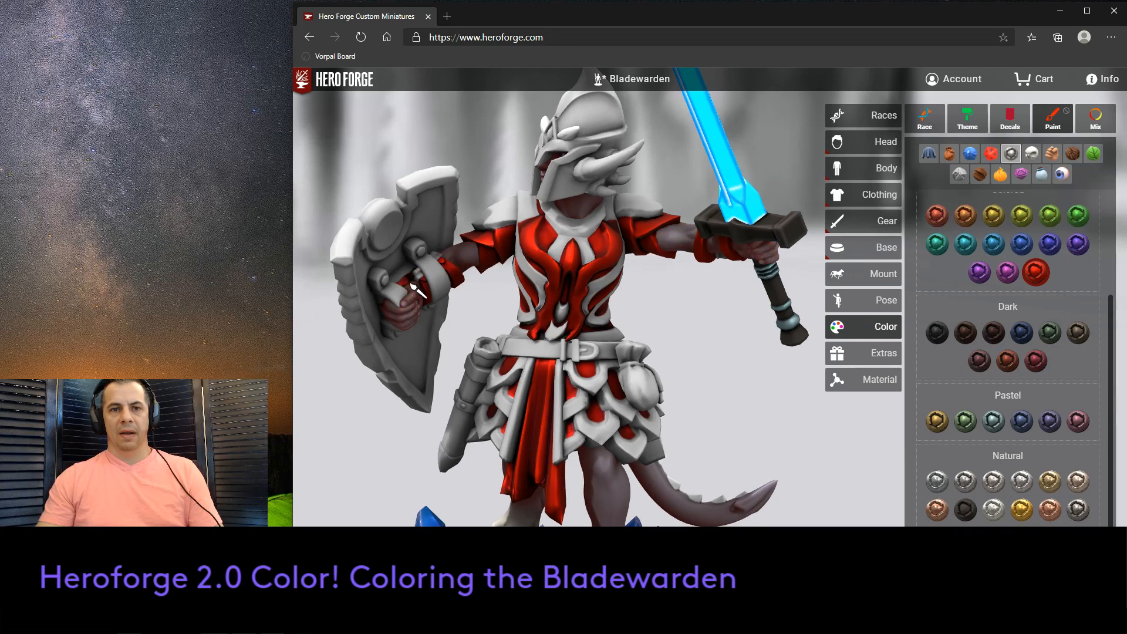
# Paint the sword's grip and the helmet's dome and face guard with the red metal paint.
pyautogui.moveTo(708, 331); pyautogui.dragTo(824, 334)
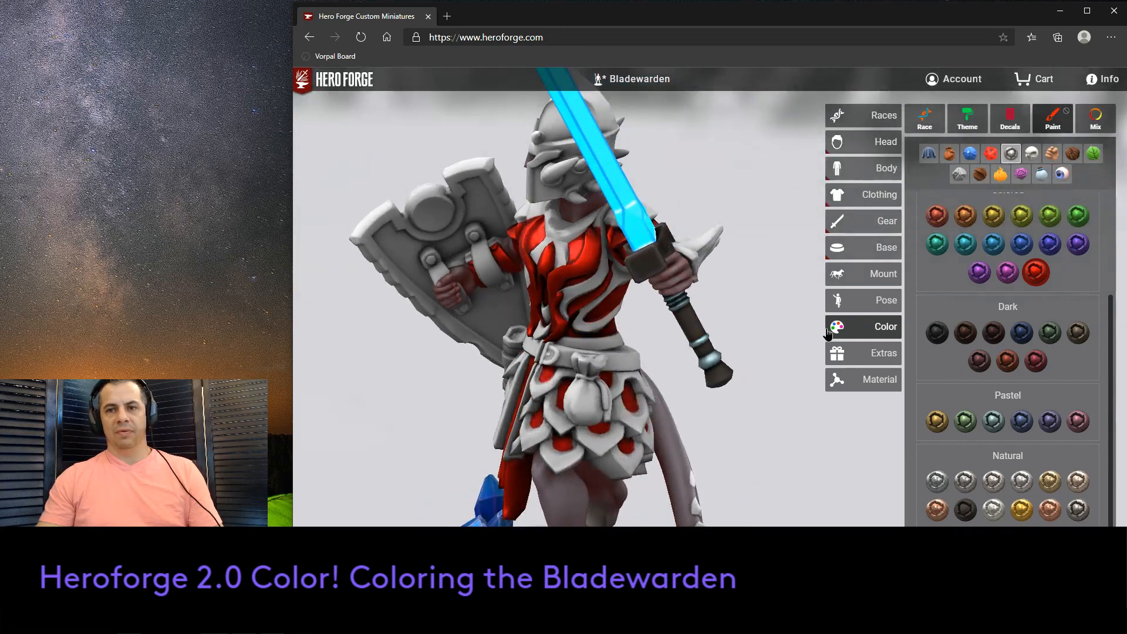
pyautogui.moveTo(753, 305); pyautogui.dragTo(801, 365)
pyautogui.moveTo(694, 364)
pyautogui.mouseDown()
pyautogui.moveTo(728, 342)
pyautogui.moveTo(712, 365)
pyautogui.mouseUp()
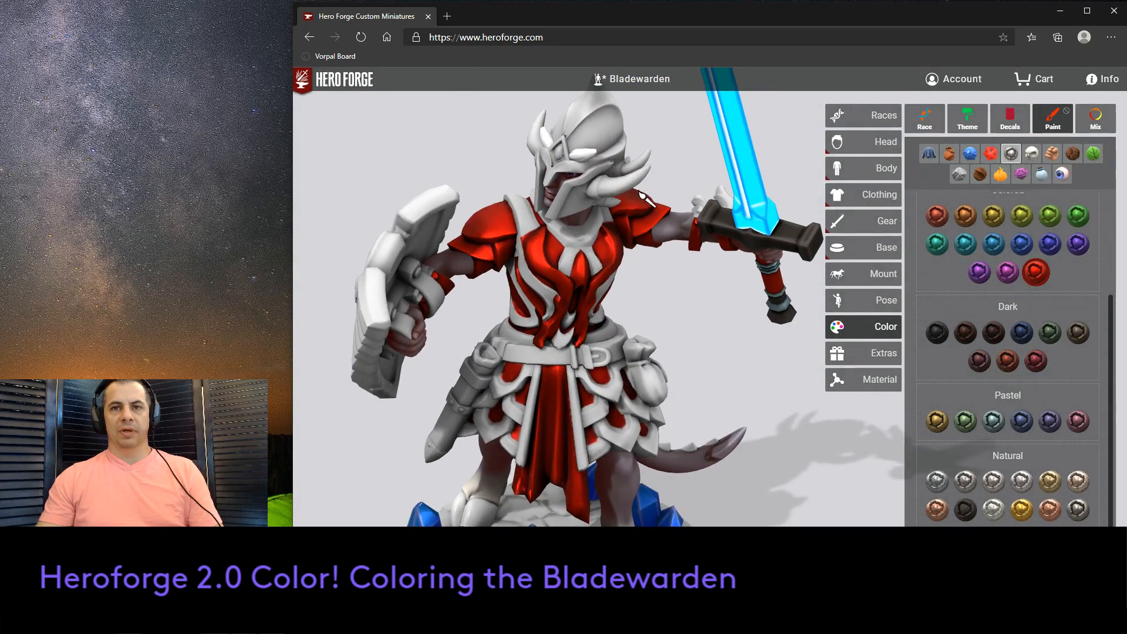
pyautogui.click(599, 144)
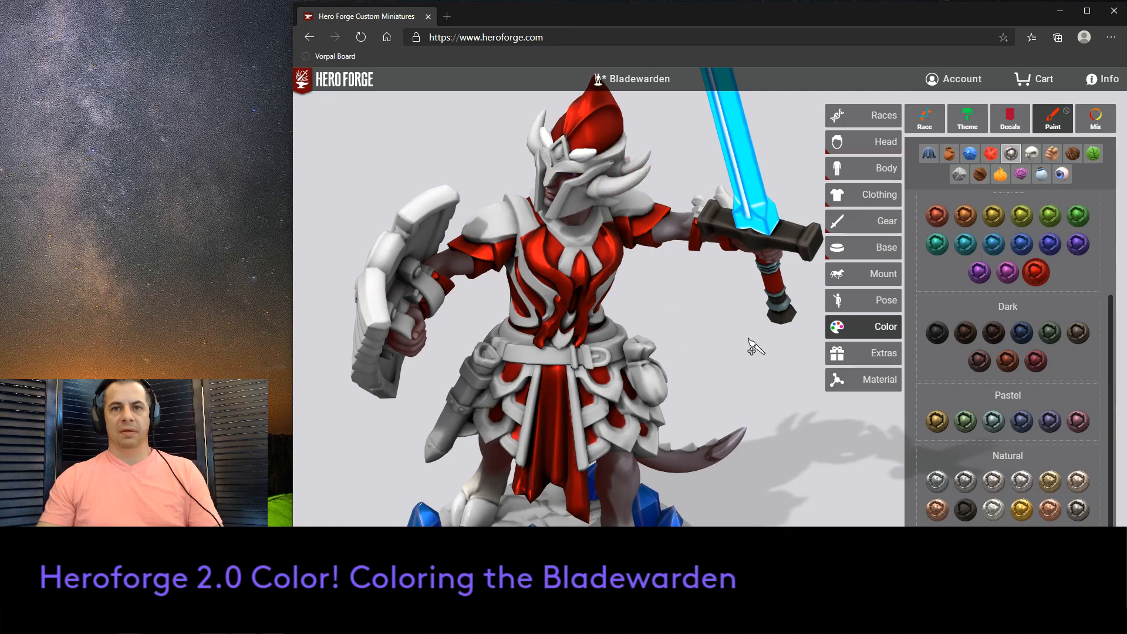
pyautogui.moveTo(749, 340); pyautogui.dragTo(722, 320)
pyautogui.click(575, 200)
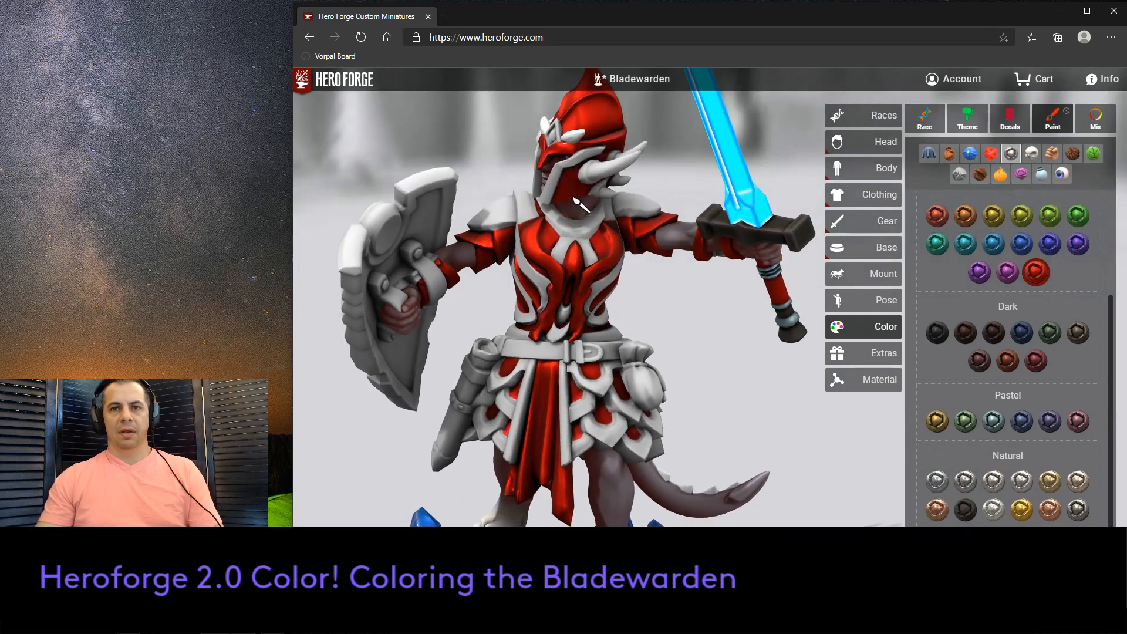
# Paint the rear tabard, the scabbard and the alternating feathers of the shield with the red metal paint.
pyautogui.moveTo(723, 325); pyautogui.dragTo(815, 343)
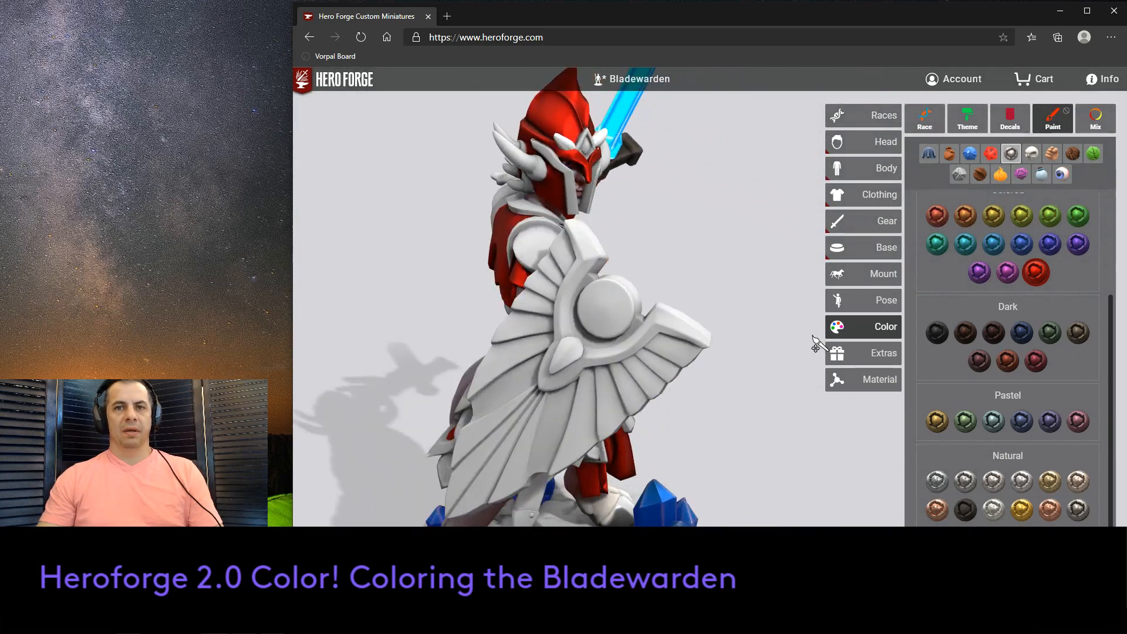
pyautogui.moveTo(716, 322); pyautogui.dragTo(734, 285)
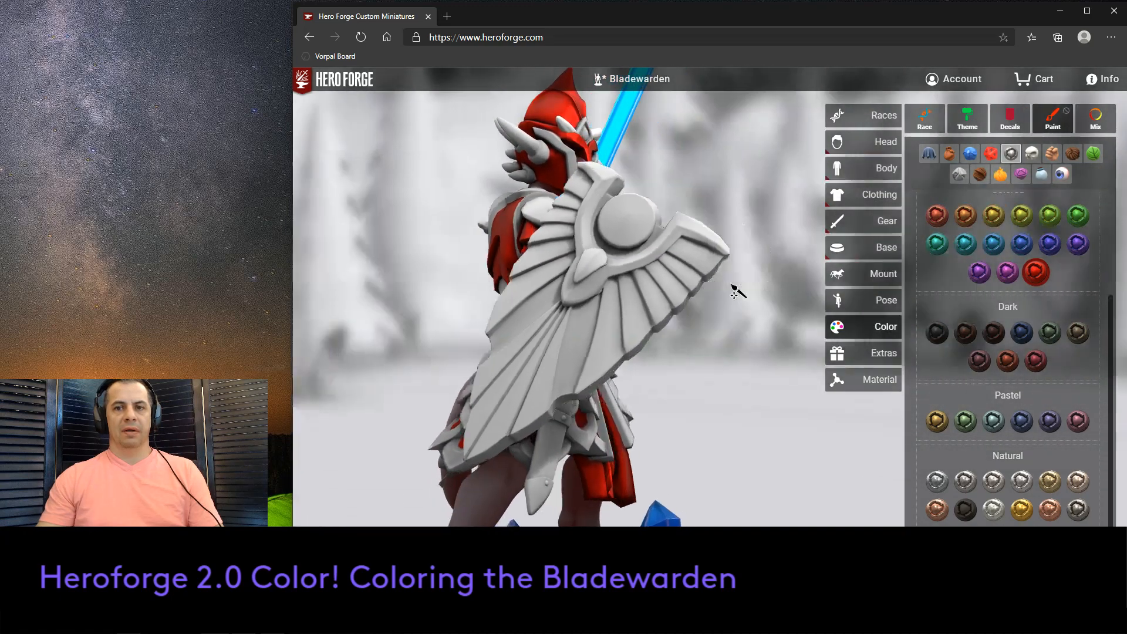
pyautogui.moveTo(761, 379); pyautogui.dragTo(836, 414)
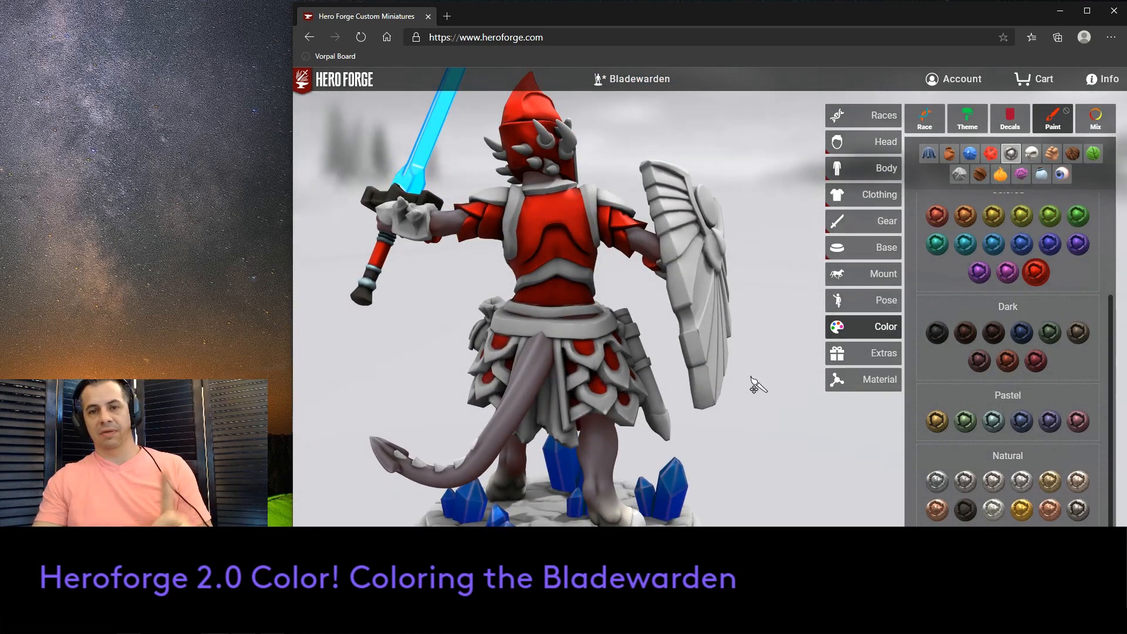
pyautogui.moveTo(744, 418); pyautogui.dragTo(799, 405)
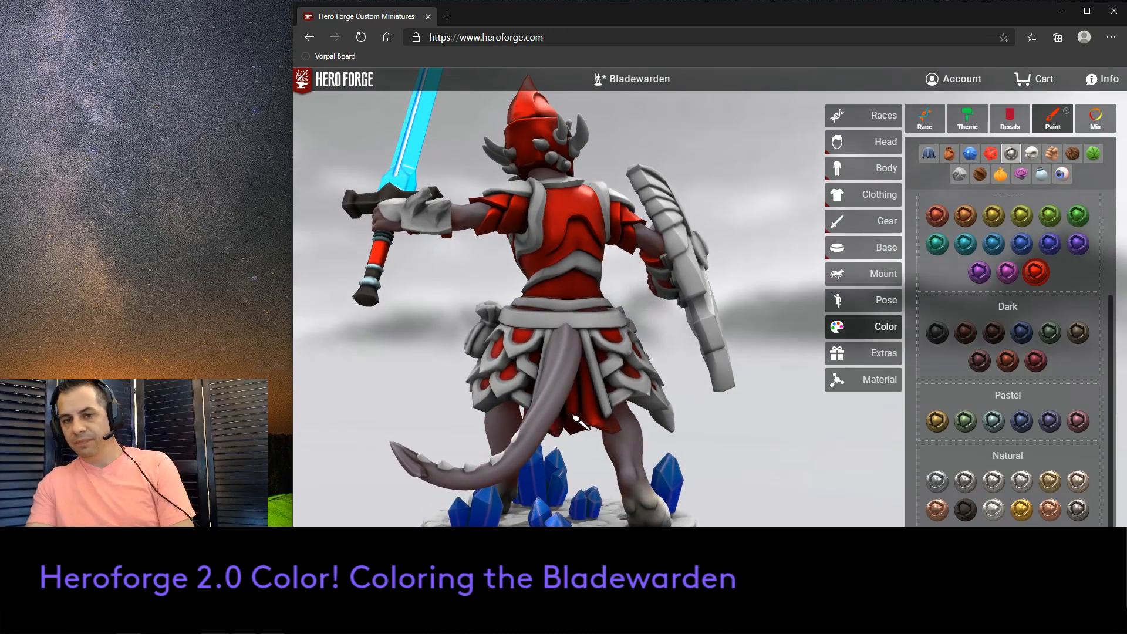
pyautogui.moveTo(790, 443)
pyautogui.mouseDown()
pyautogui.moveTo(737, 455)
pyautogui.moveTo(773, 457)
pyautogui.moveTo(741, 437)
pyautogui.moveTo(694, 435)
pyautogui.moveTo(771, 430)
pyautogui.moveTo(697, 420)
pyautogui.moveTo(755, 420)
pyautogui.moveTo(760, 409)
pyautogui.moveTo(722, 415)
pyautogui.moveTo(706, 382)
pyautogui.moveTo(685, 383)
pyautogui.moveTo(684, 410)
pyautogui.moveTo(696, 392)
pyautogui.moveTo(729, 389)
pyautogui.moveTo(792, 431)
pyautogui.moveTo(687, 402)
pyautogui.mouseUp()
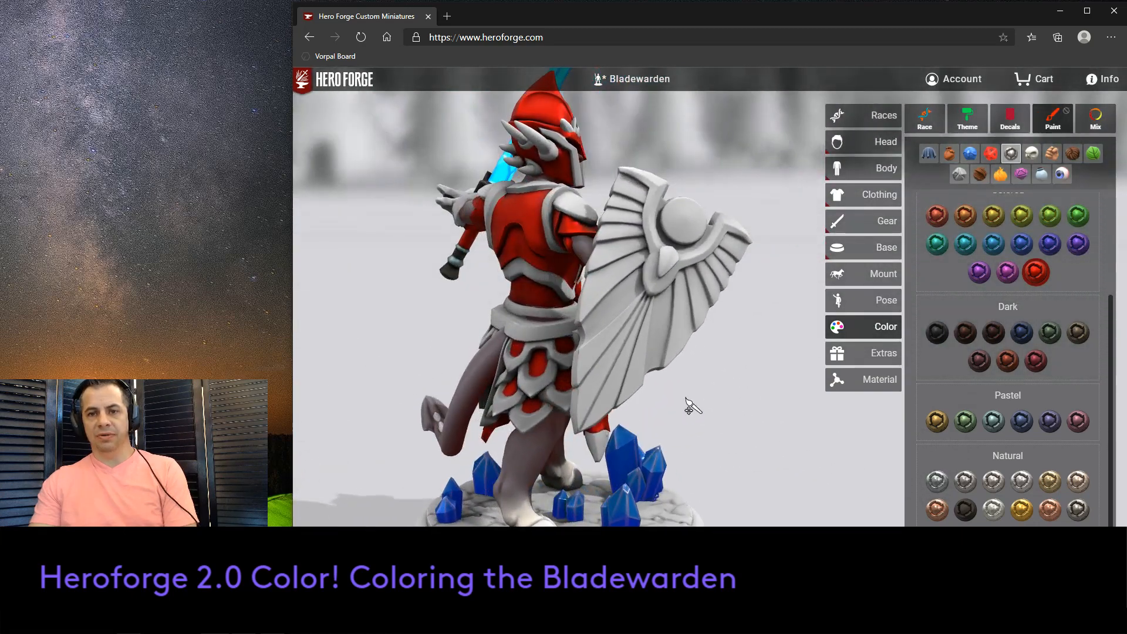
pyautogui.click(614, 384)
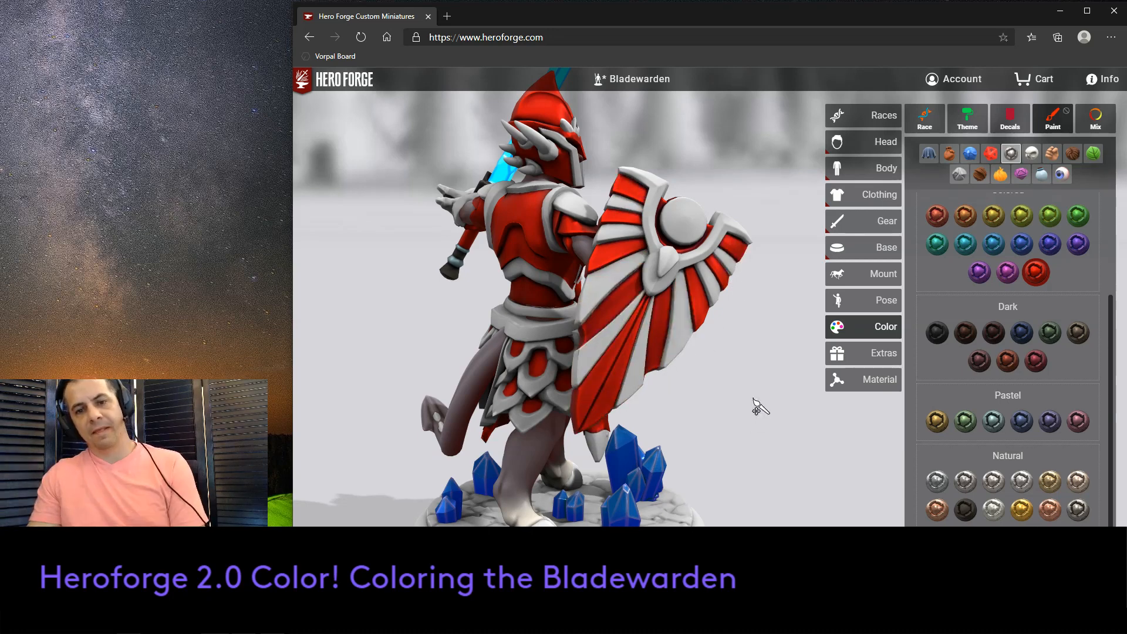
# Try the natural gold, weathered gold and colored yellow metal paints on the skirt's scale trim.
pyautogui.moveTo(767, 397); pyautogui.dragTo(651, 290)
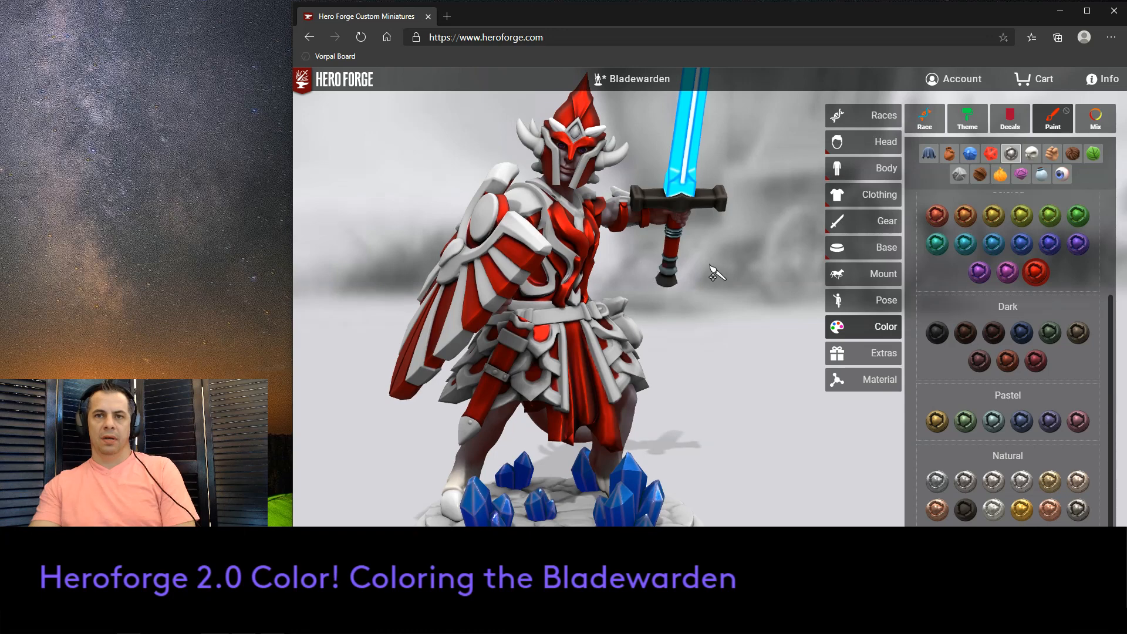
pyautogui.moveTo(713, 273); pyautogui.dragTo(763, 311)
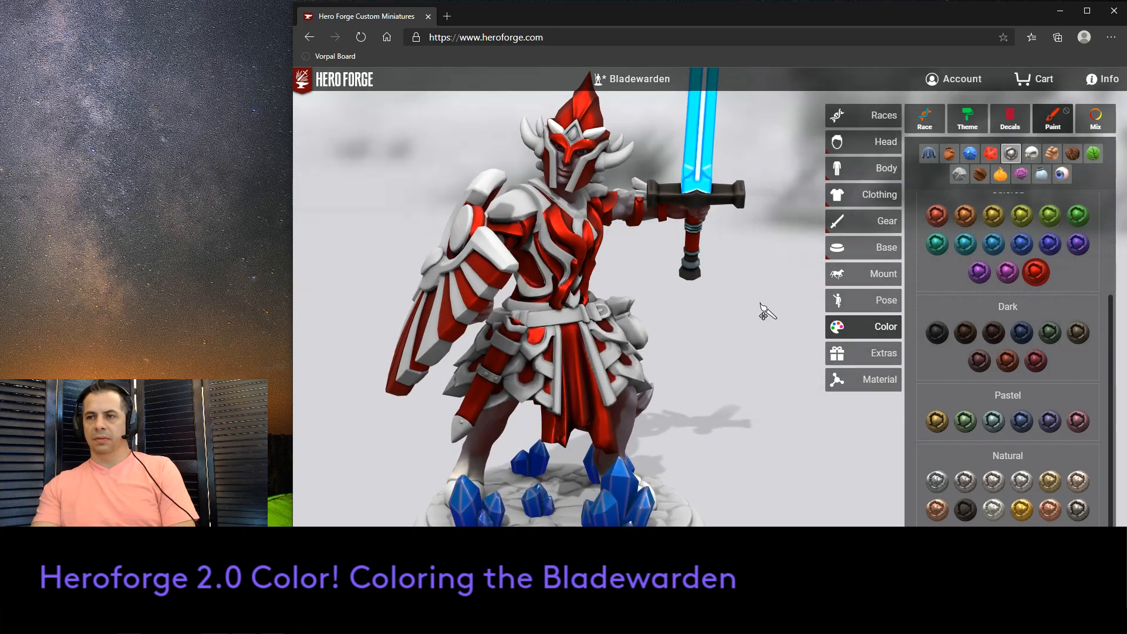
pyautogui.click(1015, 505)
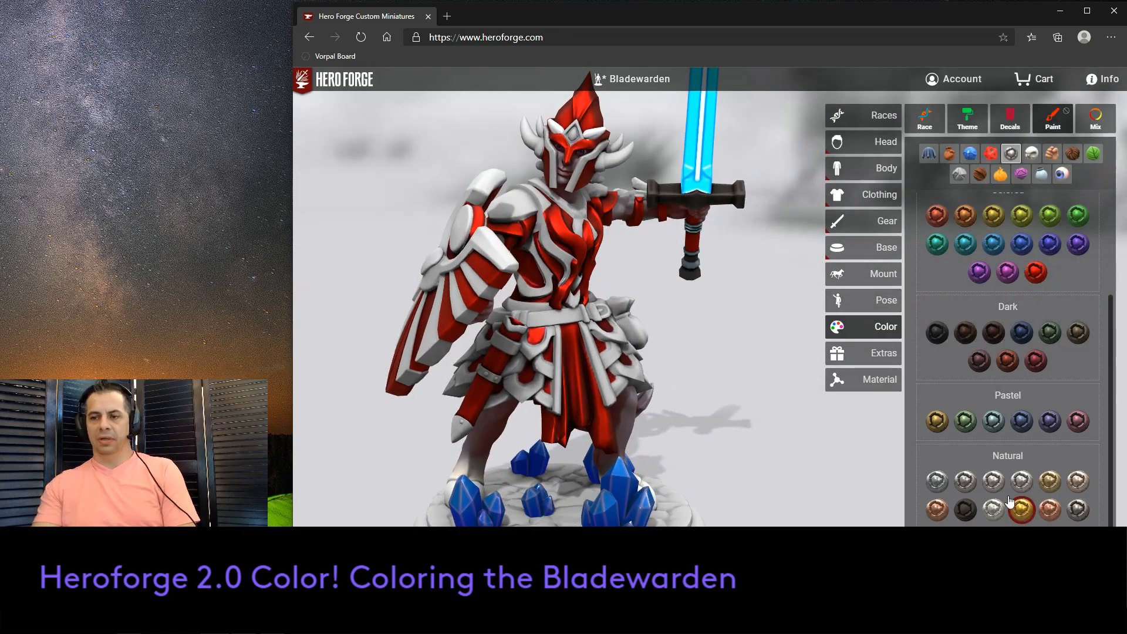
pyautogui.click(656, 389)
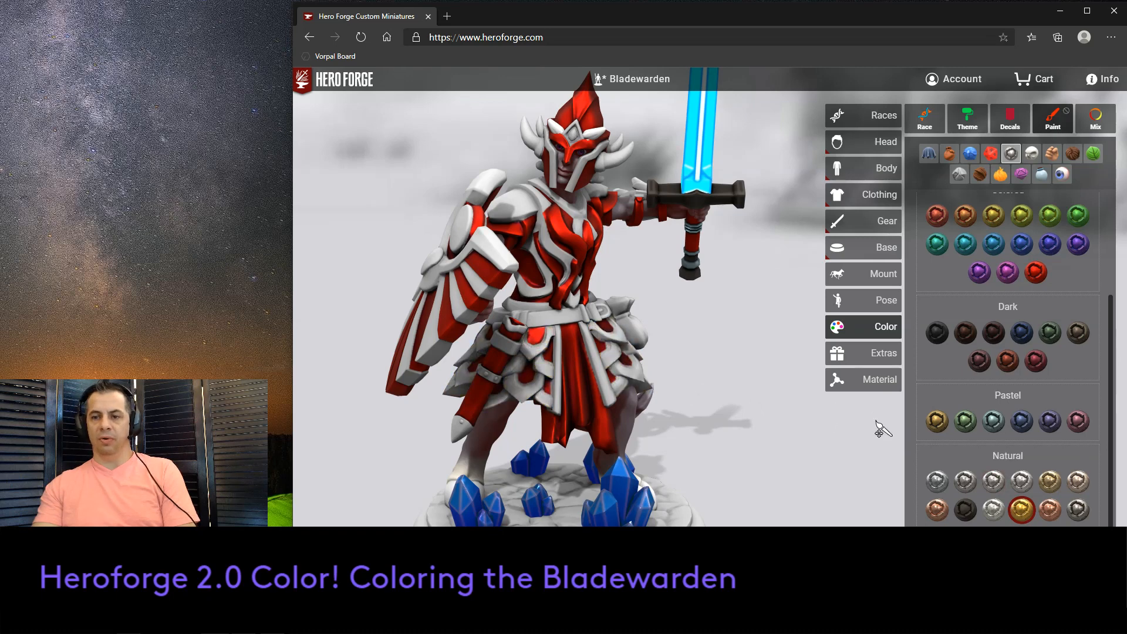
pyautogui.scroll(3, 1015, 363)
pyautogui.click(1048, 240)
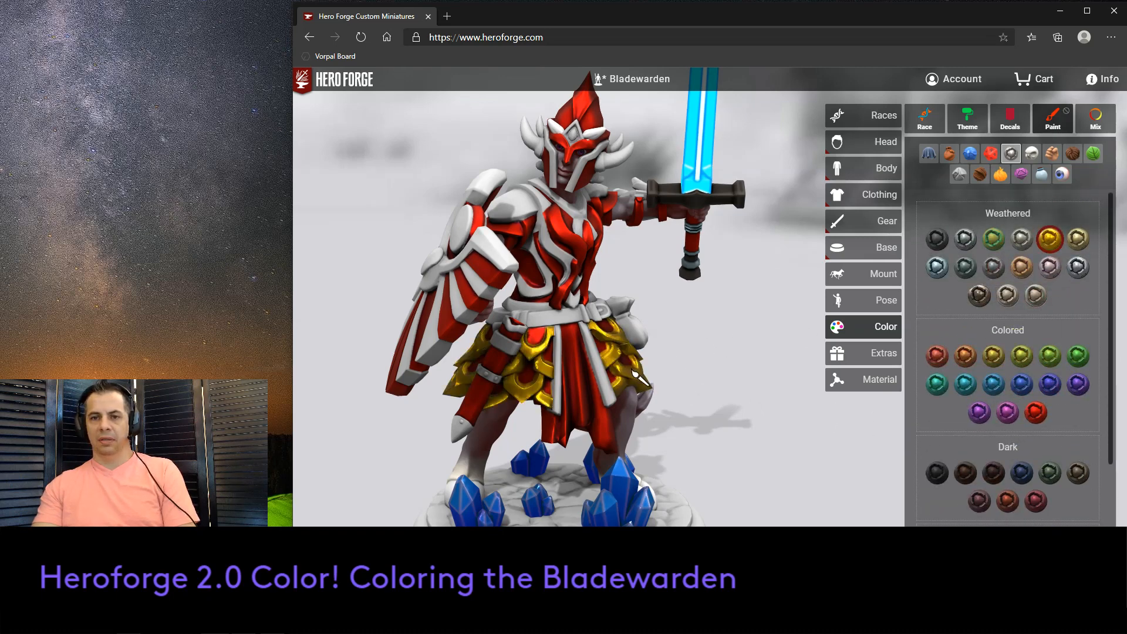
pyautogui.scroll(-1, 1027, 374)
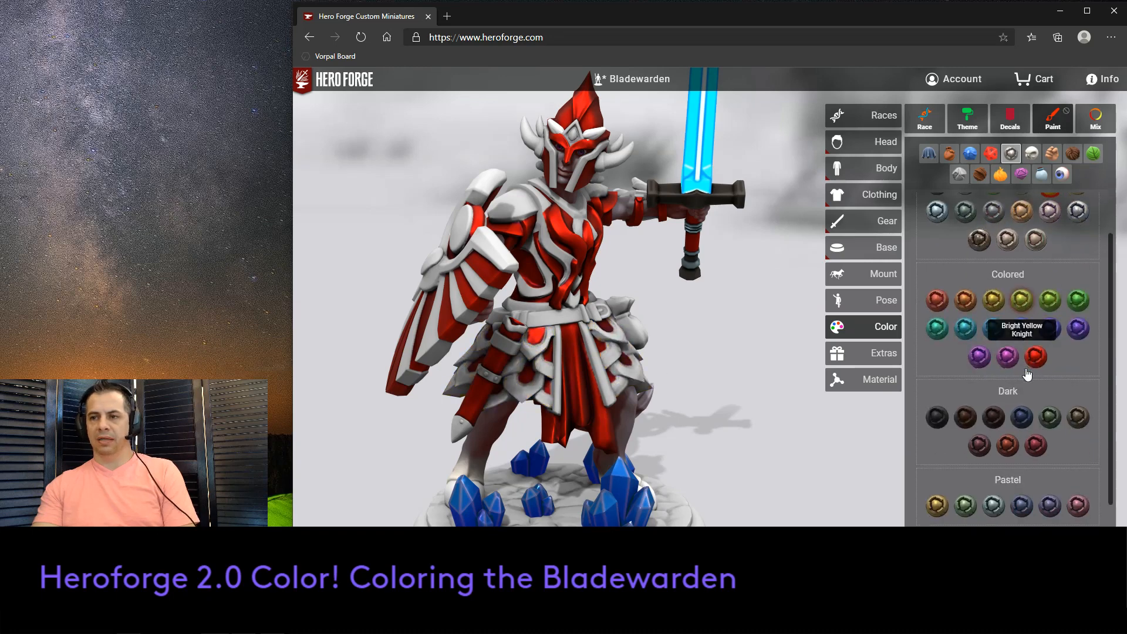
pyautogui.scroll(1, 1027, 374)
pyautogui.click(995, 359)
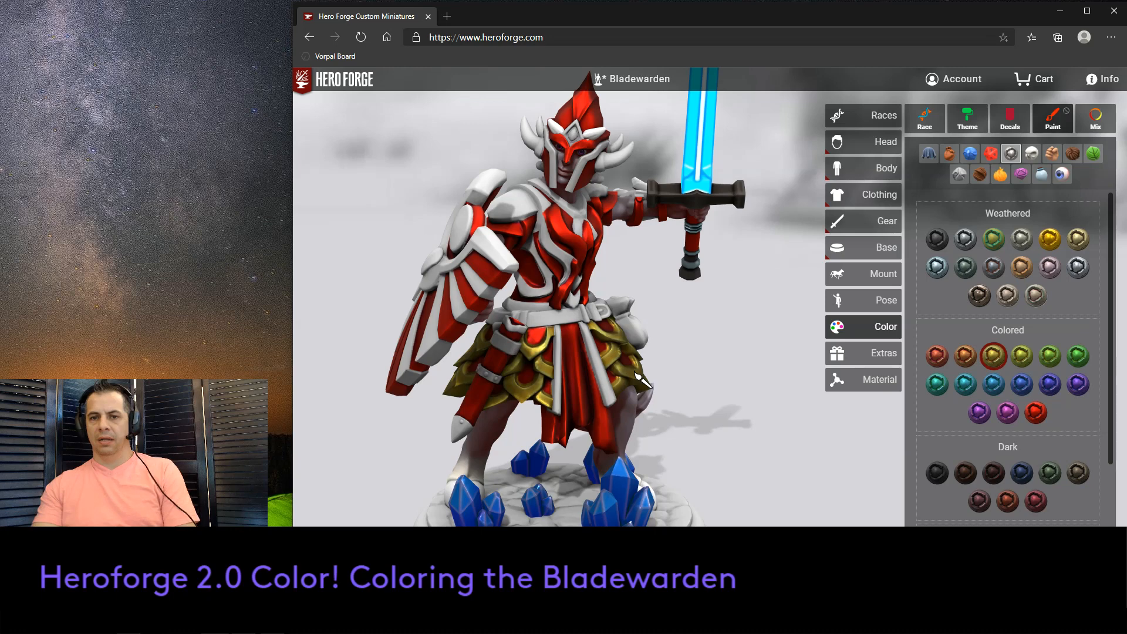
pyautogui.moveTo(761, 376); pyautogui.dragTo(701, 381)
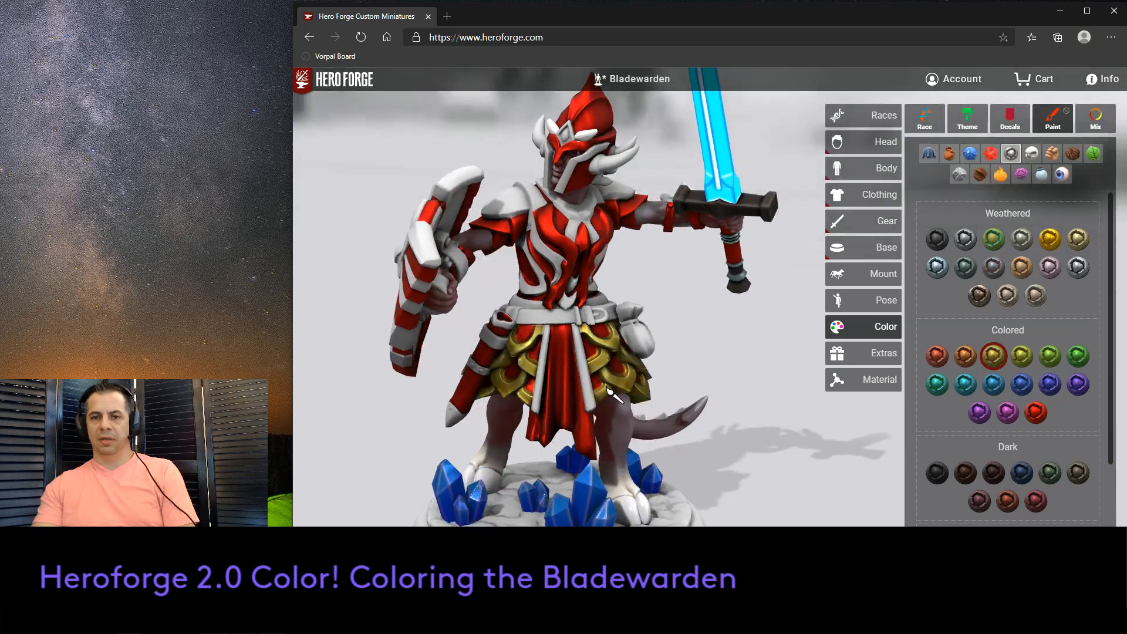
# Compare the pastel gold and natural pale gold metal paints, and paint the skirt's scale trim with the pastel gold, Lamb of Gold.
pyautogui.scroll(-2, 997, 382)
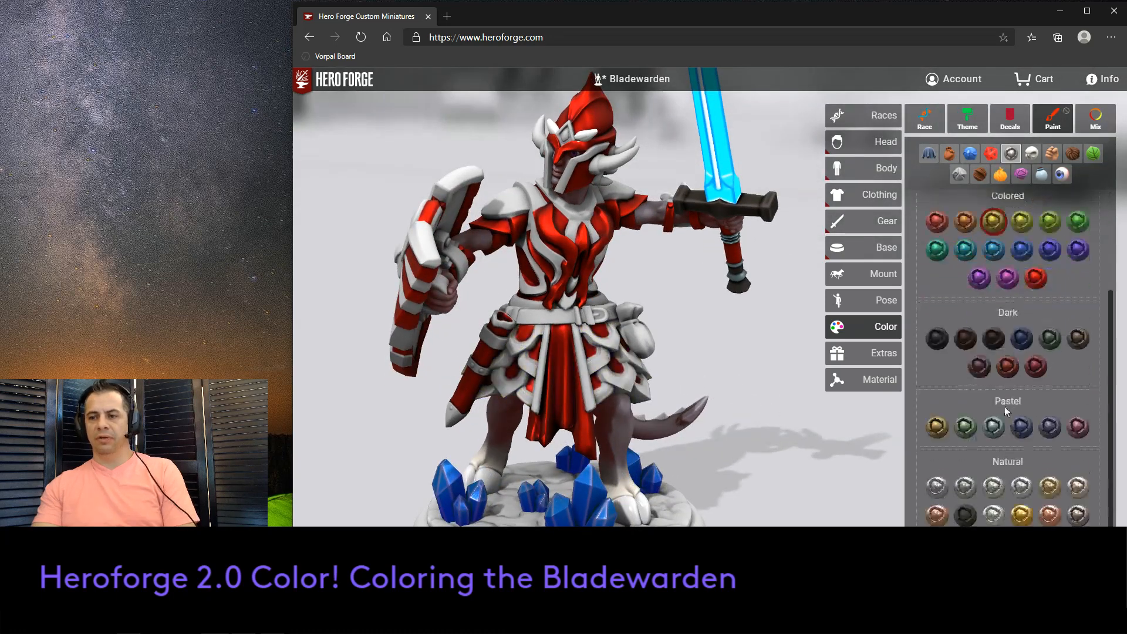
pyautogui.click(937, 421)
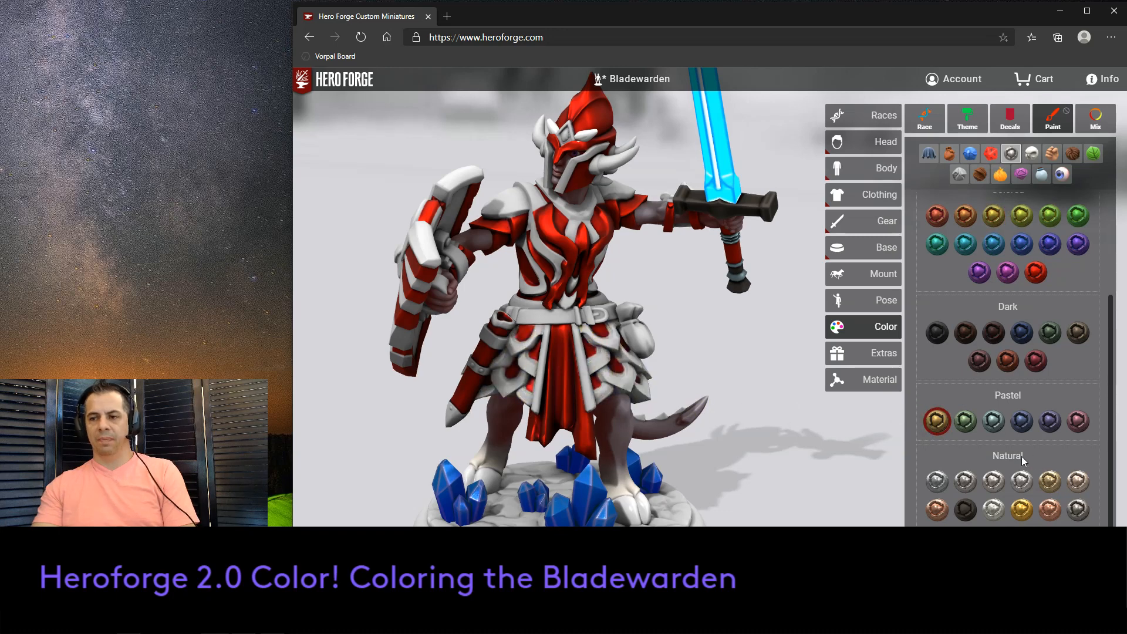
pyautogui.click(1049, 480)
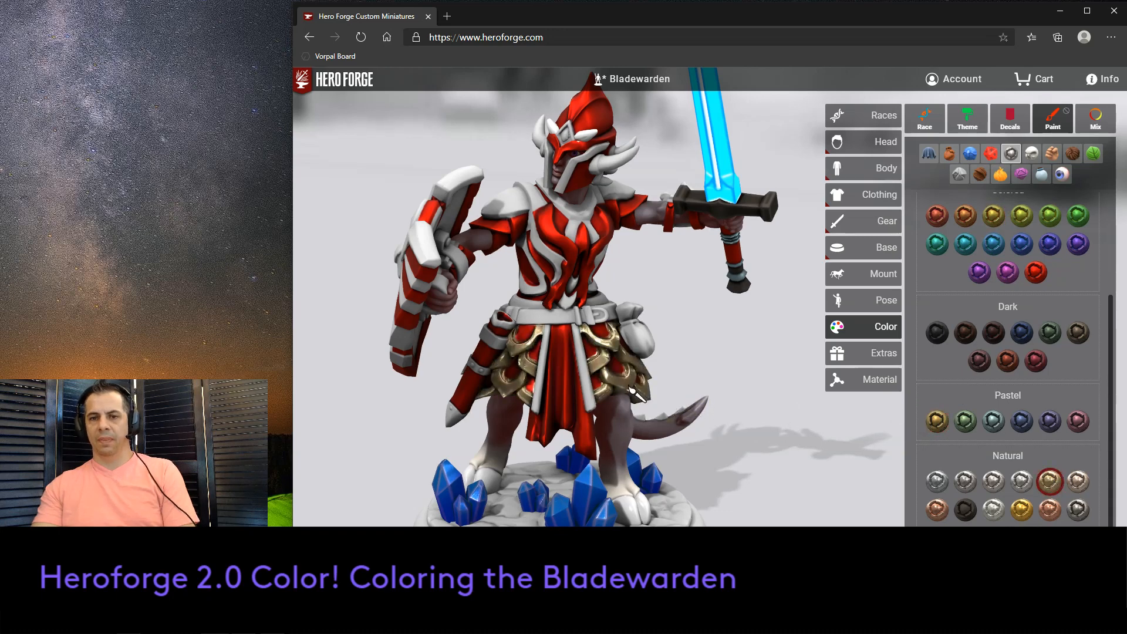
pyautogui.click(937, 420)
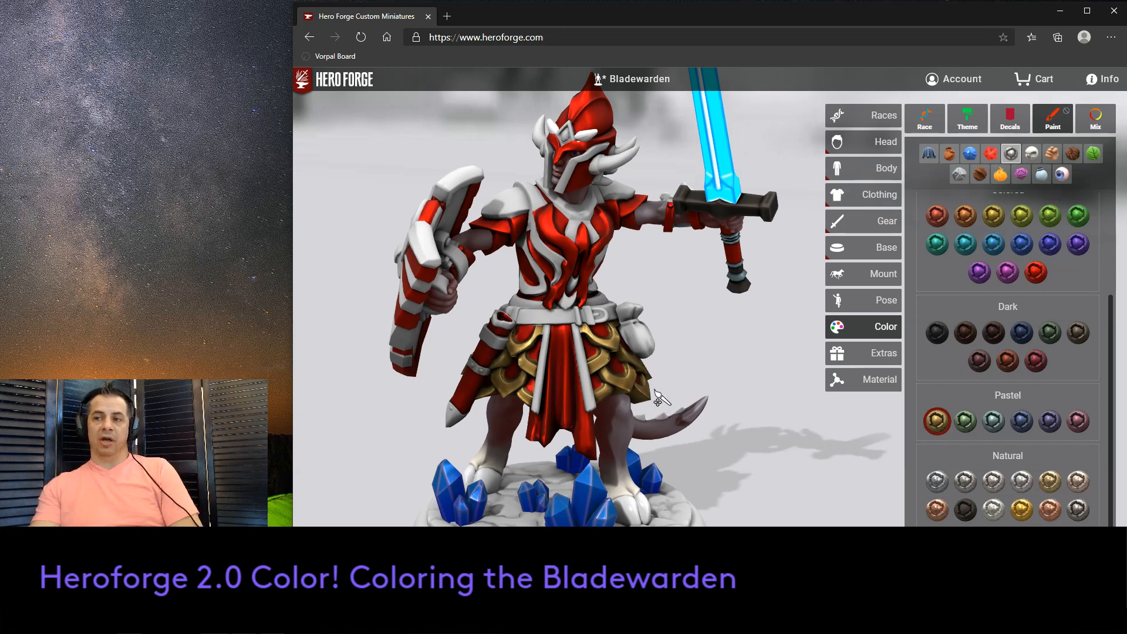
# Lighten the Lamb of Gold paint mix by setting its Mid color to #bf9f72 and its High color to #eccf72.
pyautogui.click(1086, 130)
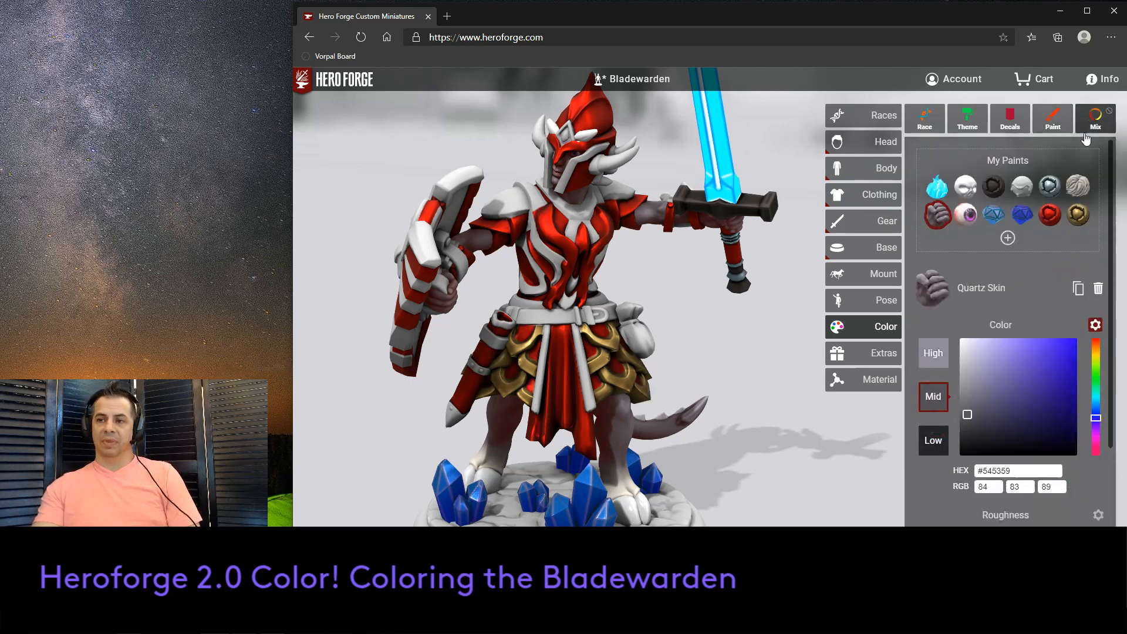
pyautogui.click(1075, 217)
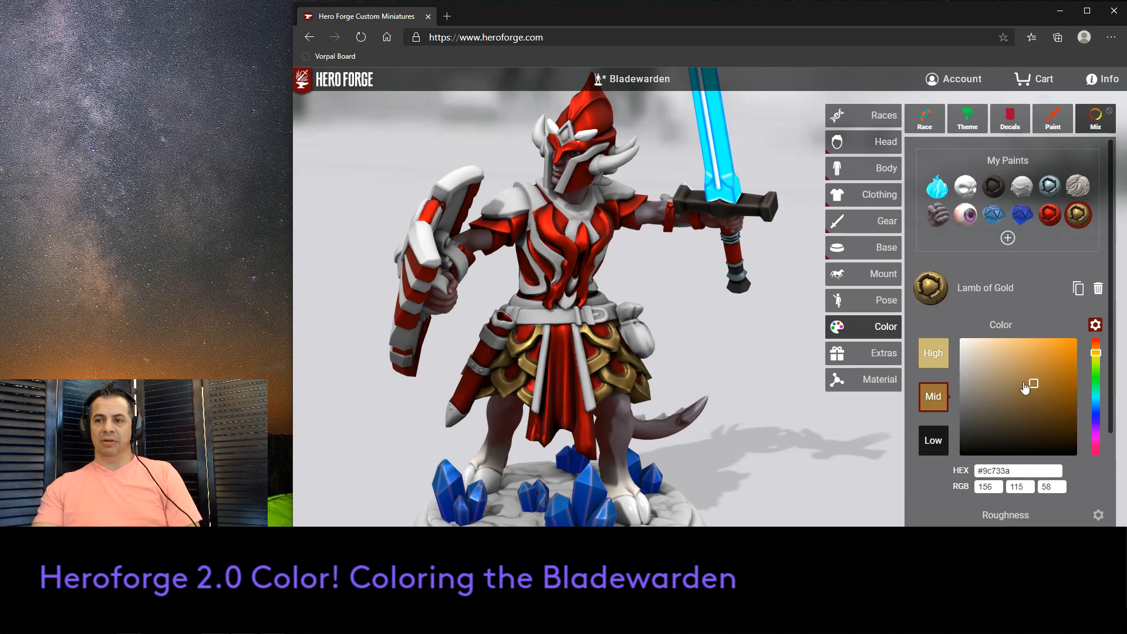
pyautogui.moveTo(1032, 386); pyautogui.dragTo(1003, 372)
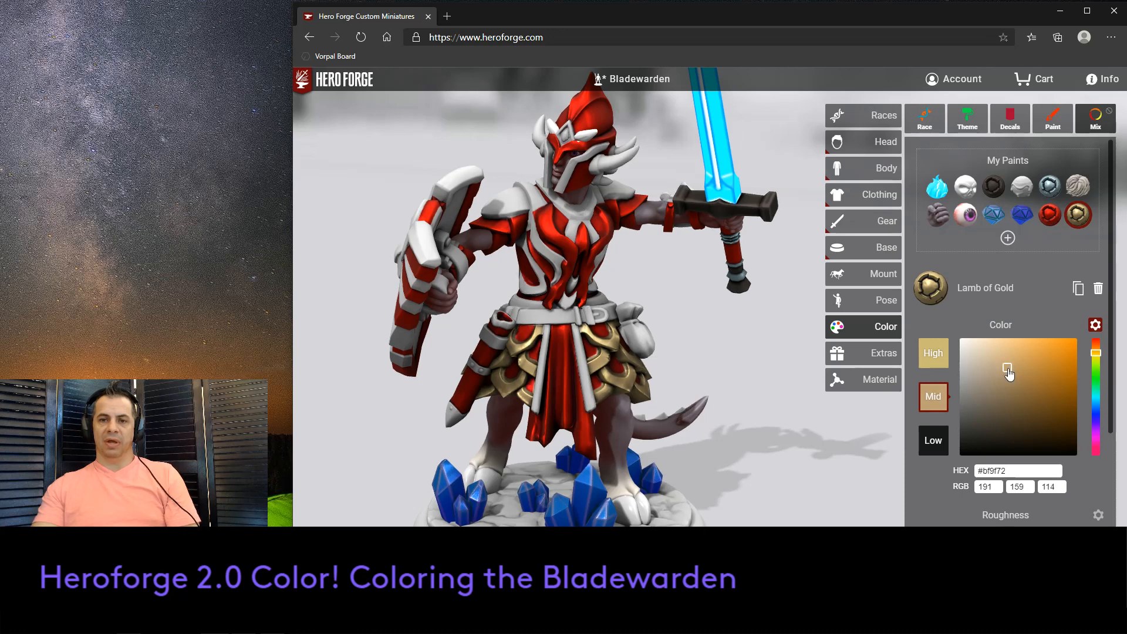
pyautogui.click(929, 361)
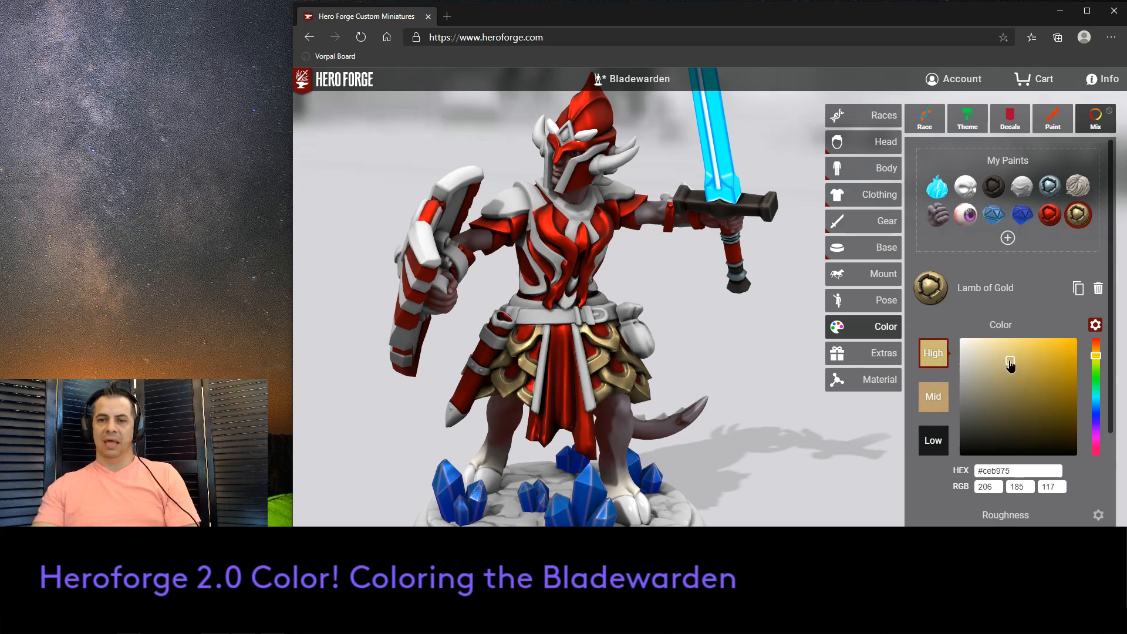
pyautogui.moveTo(1010, 359); pyautogui.dragTo(1014, 354)
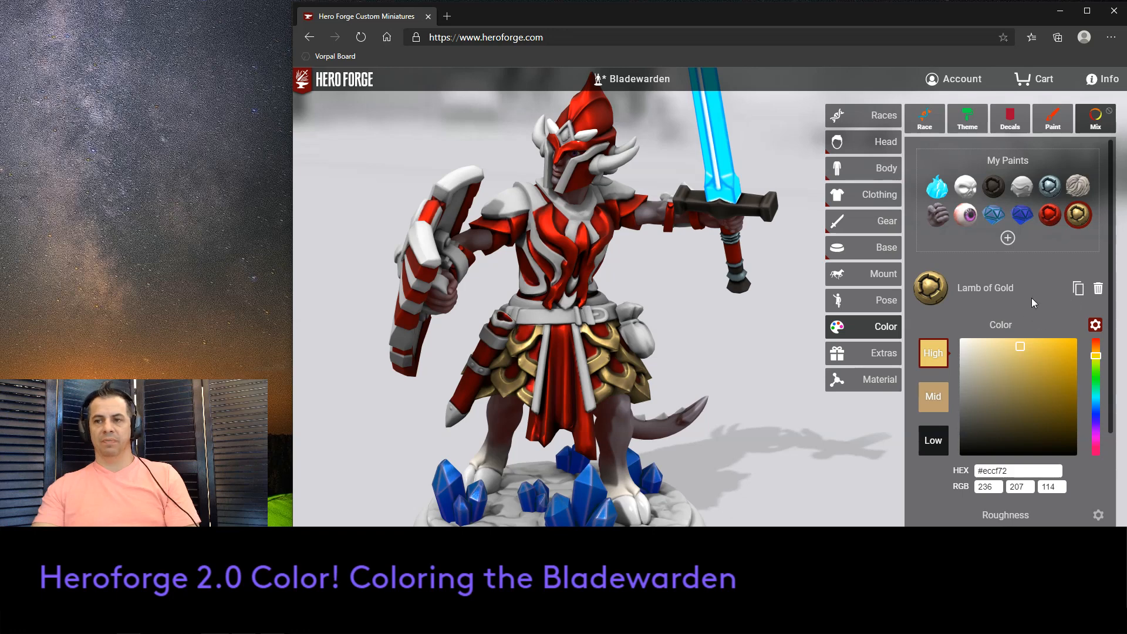
# Rename the adjusted gold paint as Bladewarden Gold.
pyautogui.click(1004, 288)
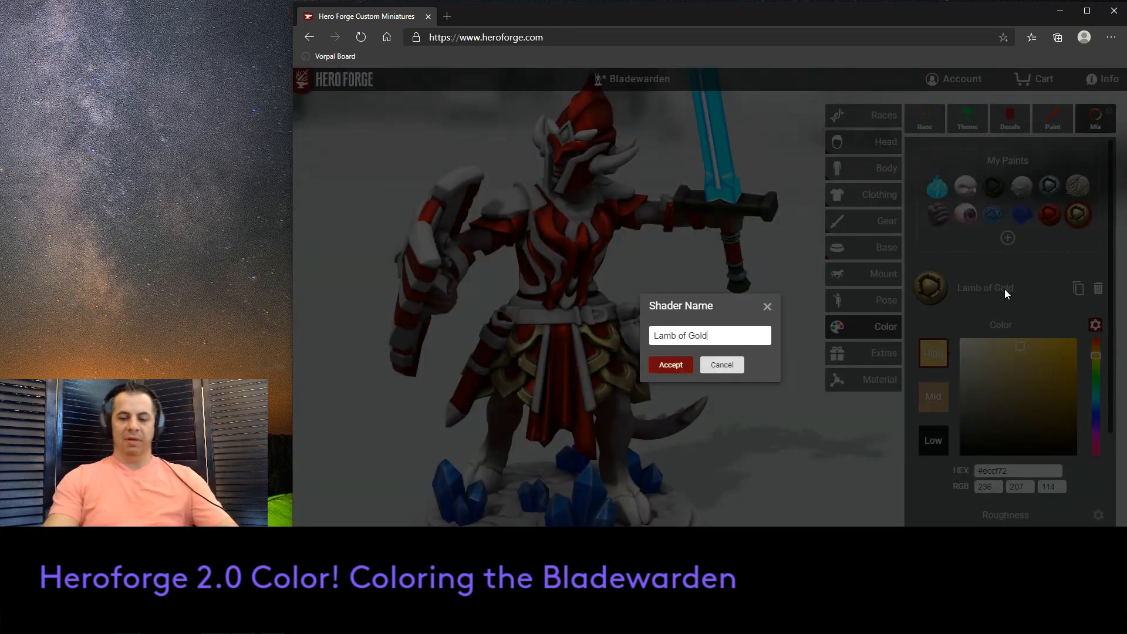
pyautogui.press('BackSpace')
pyautogui.press('BackSpace')
pyautogui.press('BackSpace')
pyautogui.press('BackSpace')
pyautogui.press('BackSpace')
pyautogui.press('BackSpace')
pyautogui.press('BackSpace')
pyautogui.press('BackSpace')
pyautogui.press('BackSpace')
pyautogui.press('BackSpace')
pyautogui.press('BackSpace')
pyautogui.press('BackSpace')
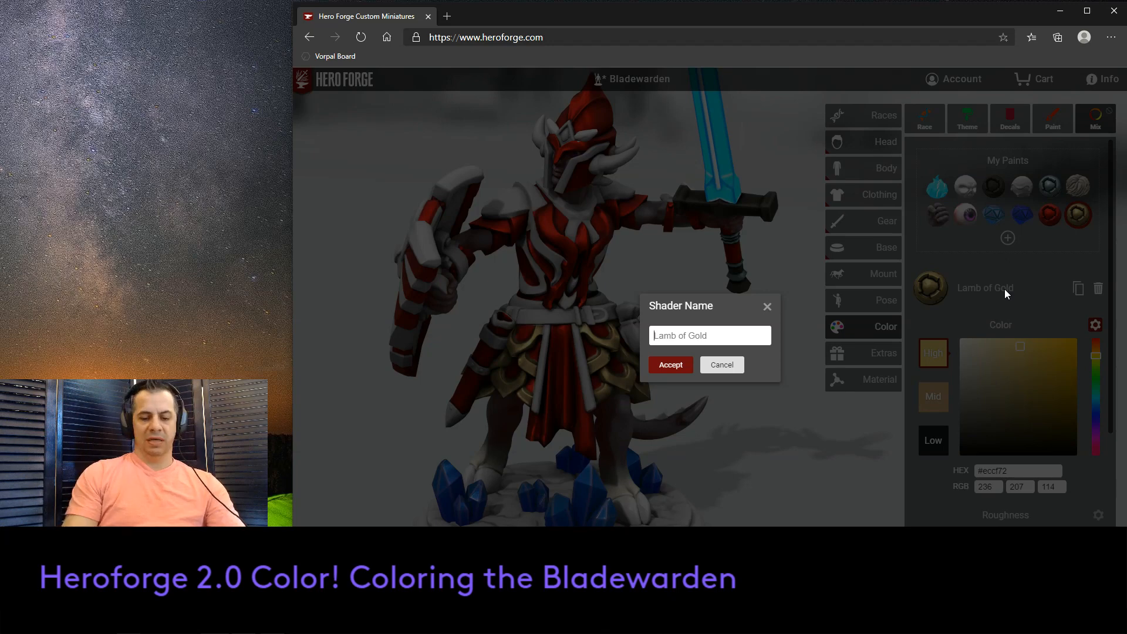
pyautogui.write('Bladewarden')
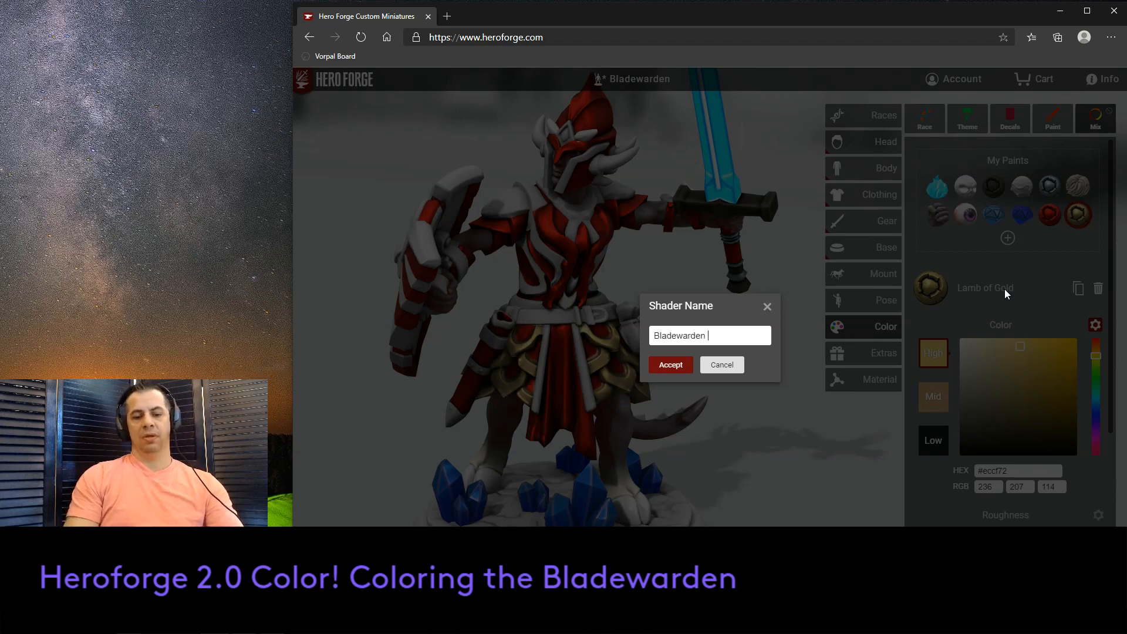
pyautogui.write(' Gold')
pyautogui.press('Return')
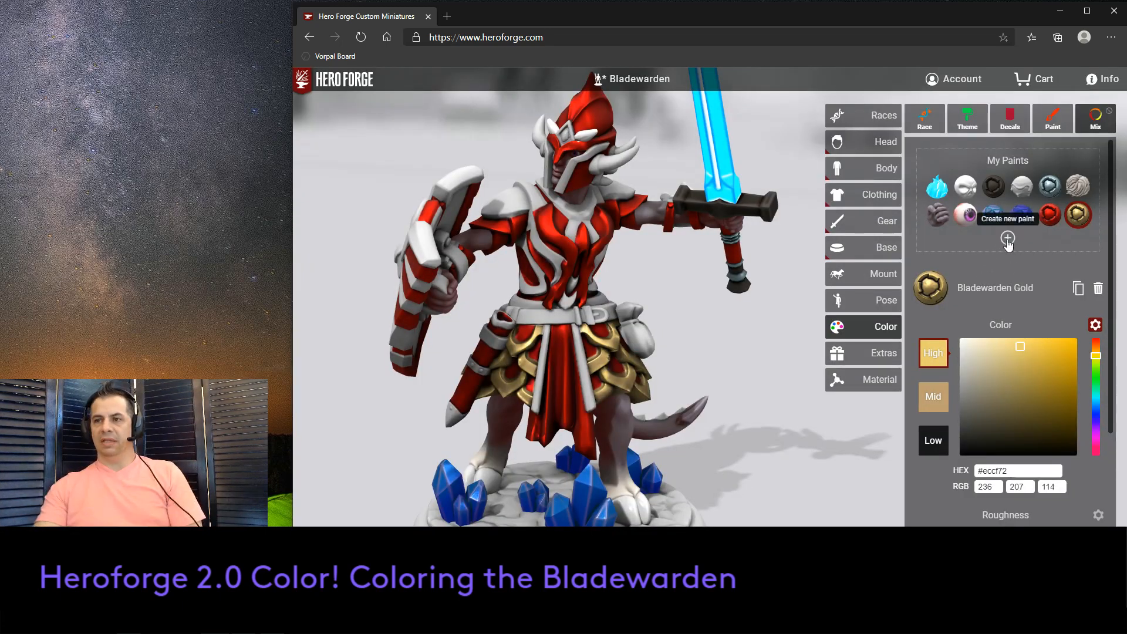
# Paint the torso armor's trim and the shoulder guards gold.
pyautogui.click(1052, 119)
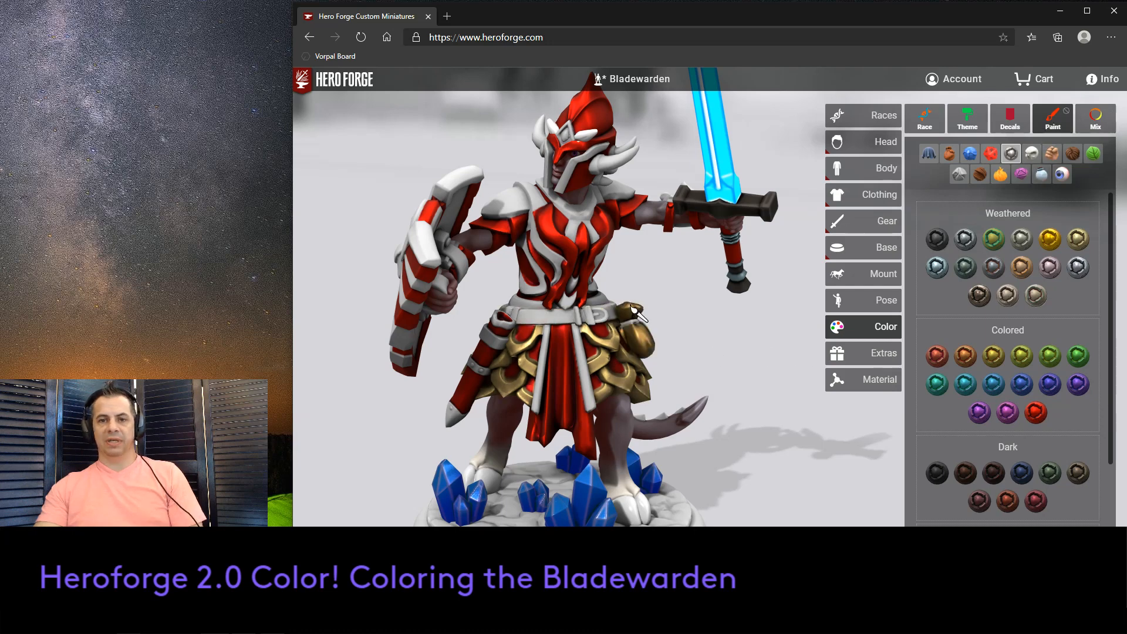
pyautogui.click(613, 230)
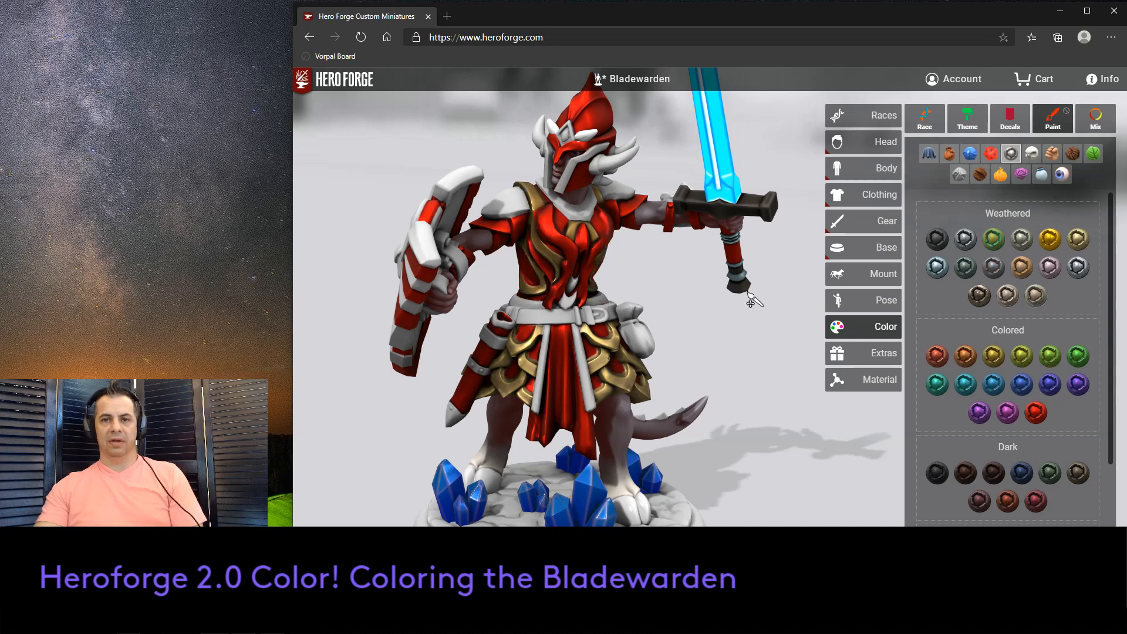
pyautogui.moveTo(753, 301); pyautogui.dragTo(697, 287)
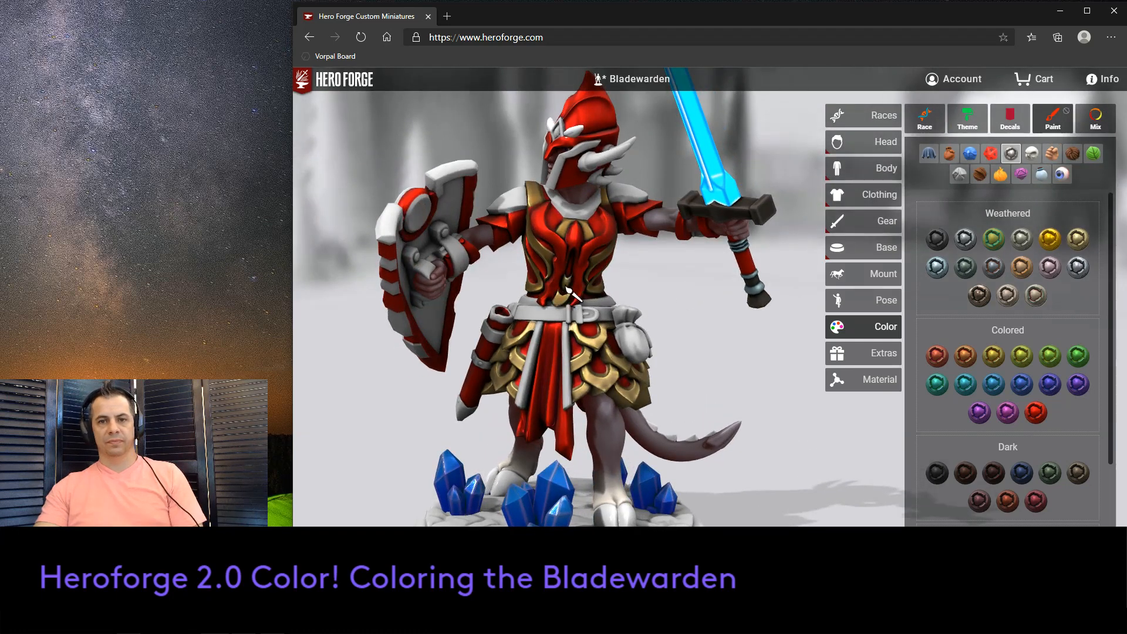
pyautogui.moveTo(682, 301); pyautogui.dragTo(666, 299)
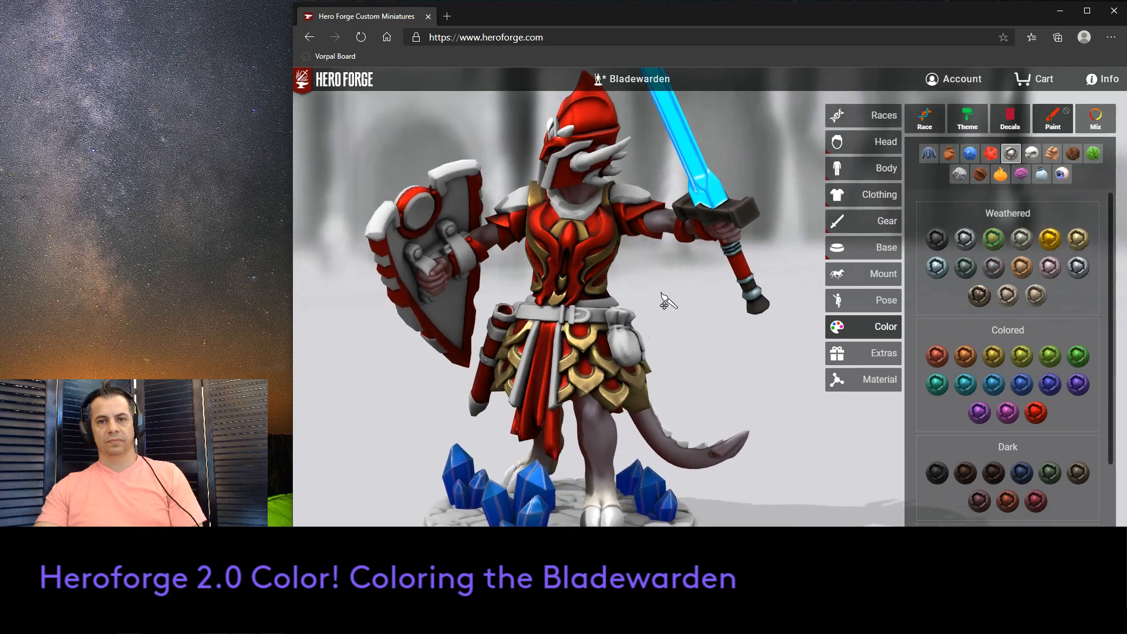
pyautogui.click(589, 211)
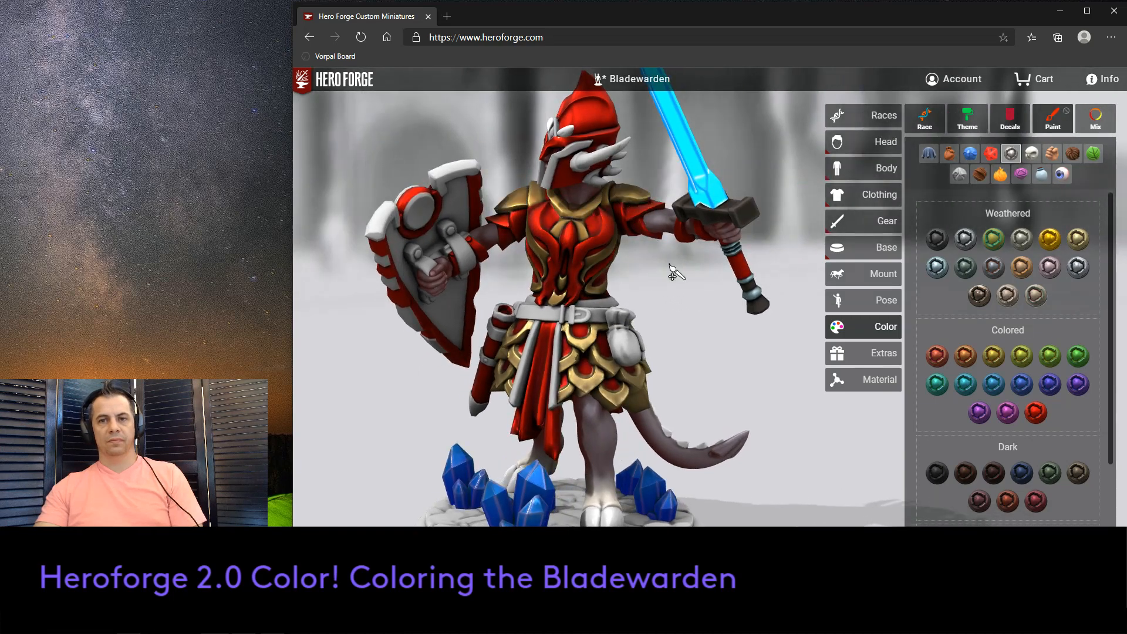
# Paint the sword arm's spiked armor gold, and recolor the torso's rear panel with the red metal paint.
pyautogui.moveTo(673, 273); pyautogui.dragTo(732, 199)
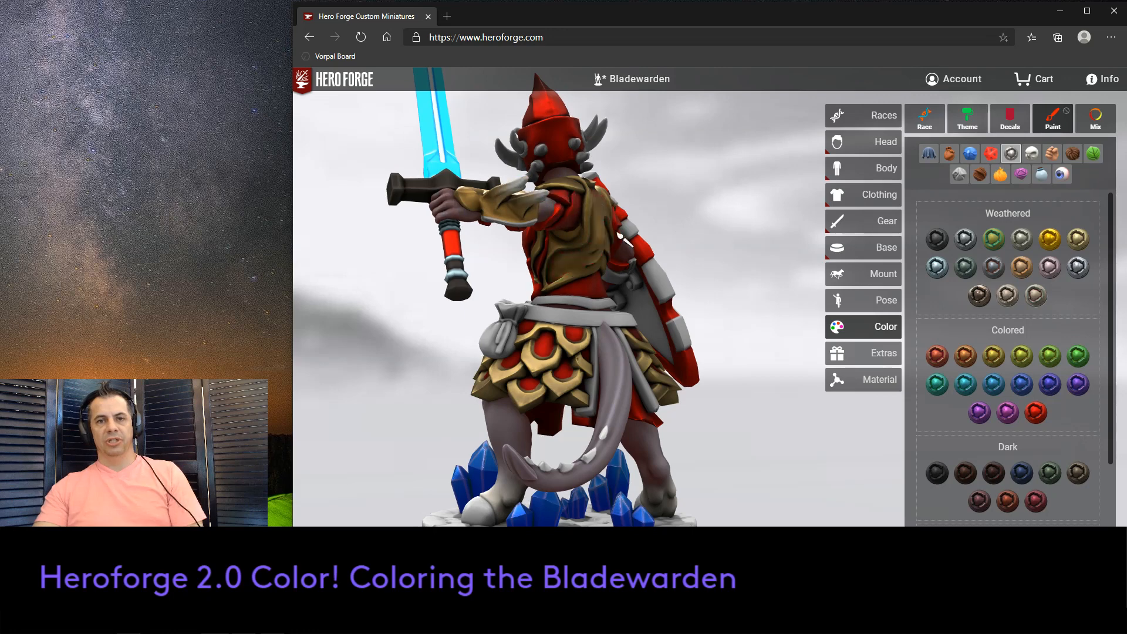
pyautogui.moveTo(620, 235)
pyautogui.mouseDown()
pyautogui.moveTo(750, 231)
pyautogui.moveTo(634, 234)
pyautogui.mouseUp()
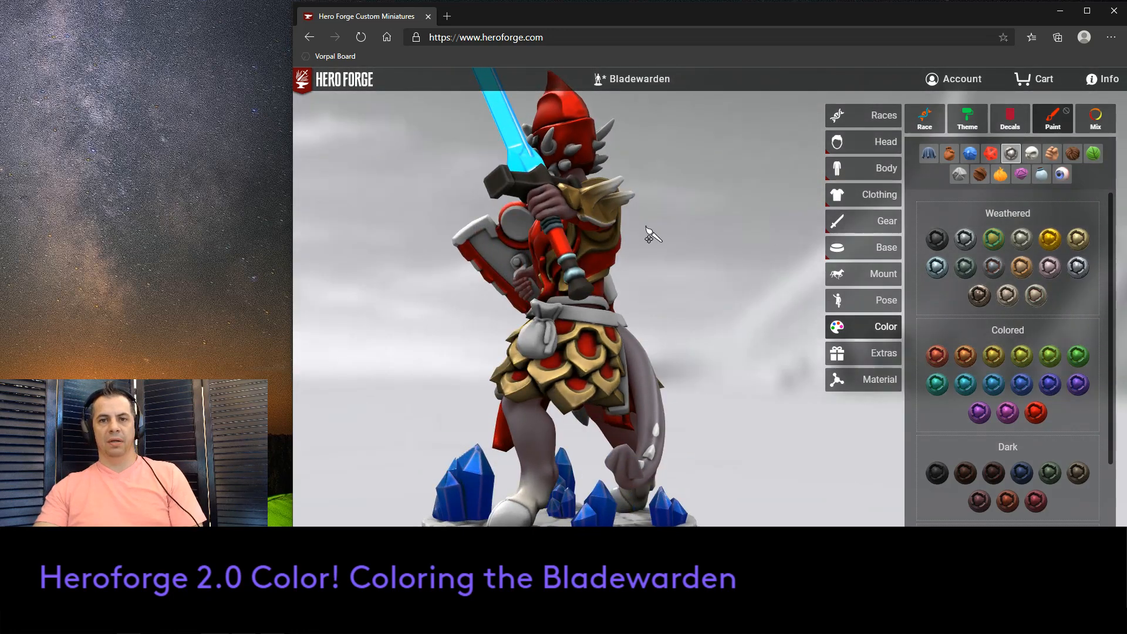
pyautogui.click(1035, 412)
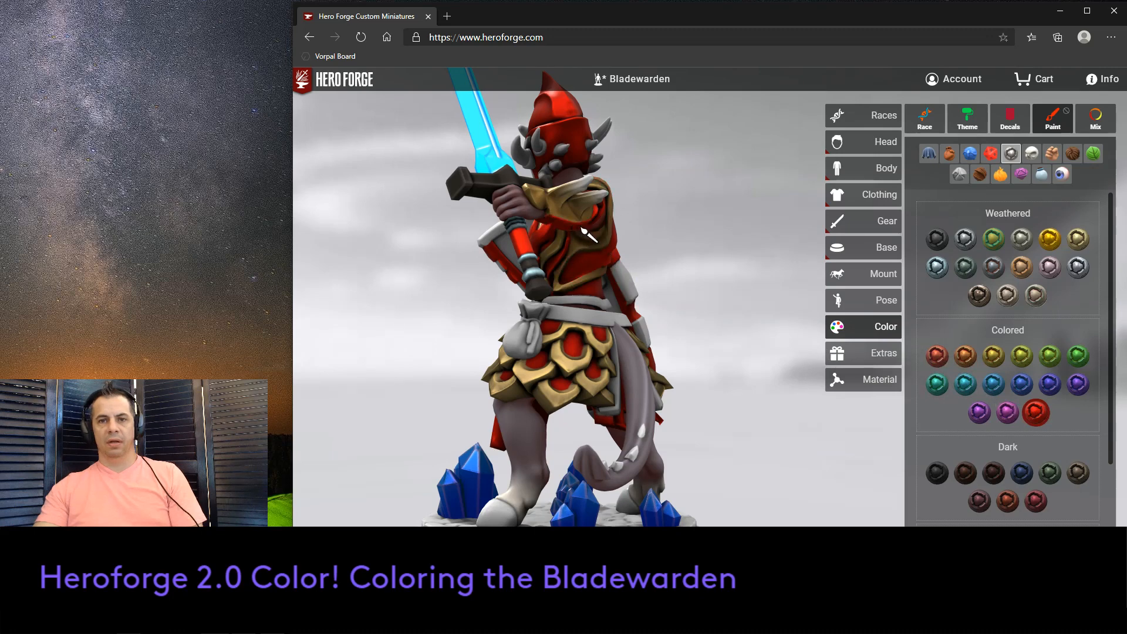
pyautogui.moveTo(586, 233); pyautogui.dragTo(731, 249)
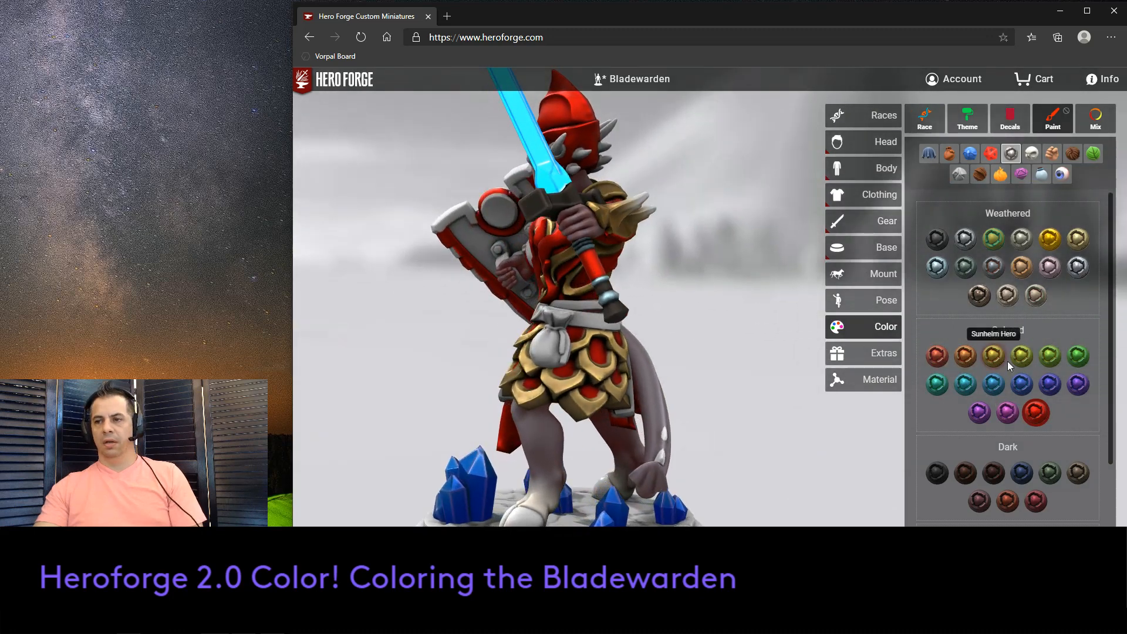
# Compare the Lamb of Gold and Bladewarden Gold paint mixes, and check the gold trim on the miniature's front.
pyautogui.click(1095, 118)
pyautogui.click(995, 242)
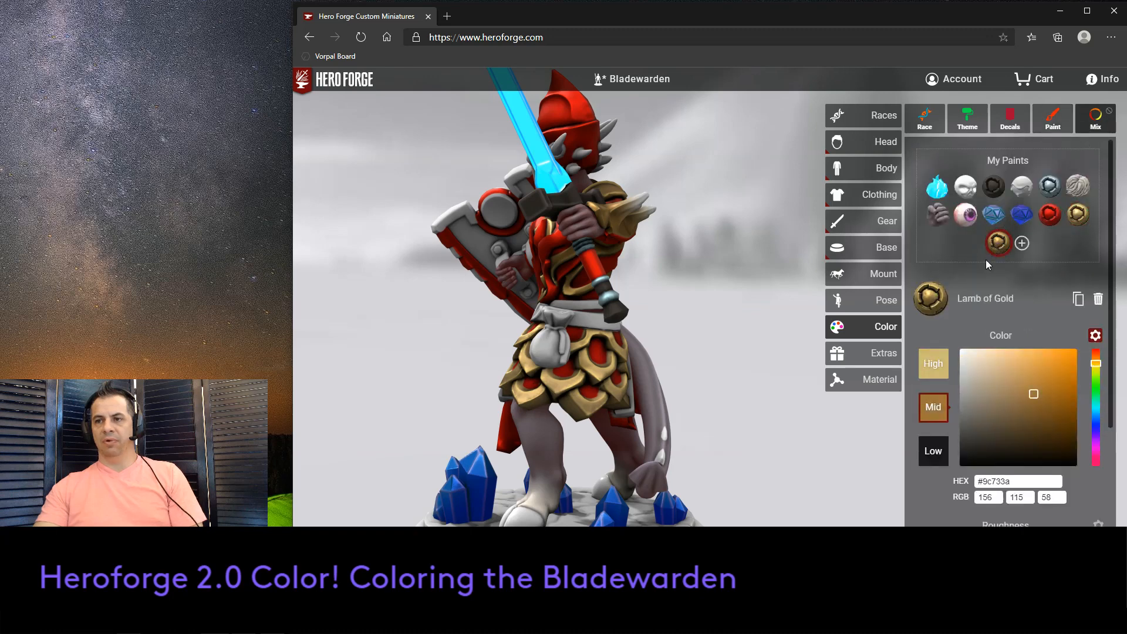
pyautogui.click(1077, 214)
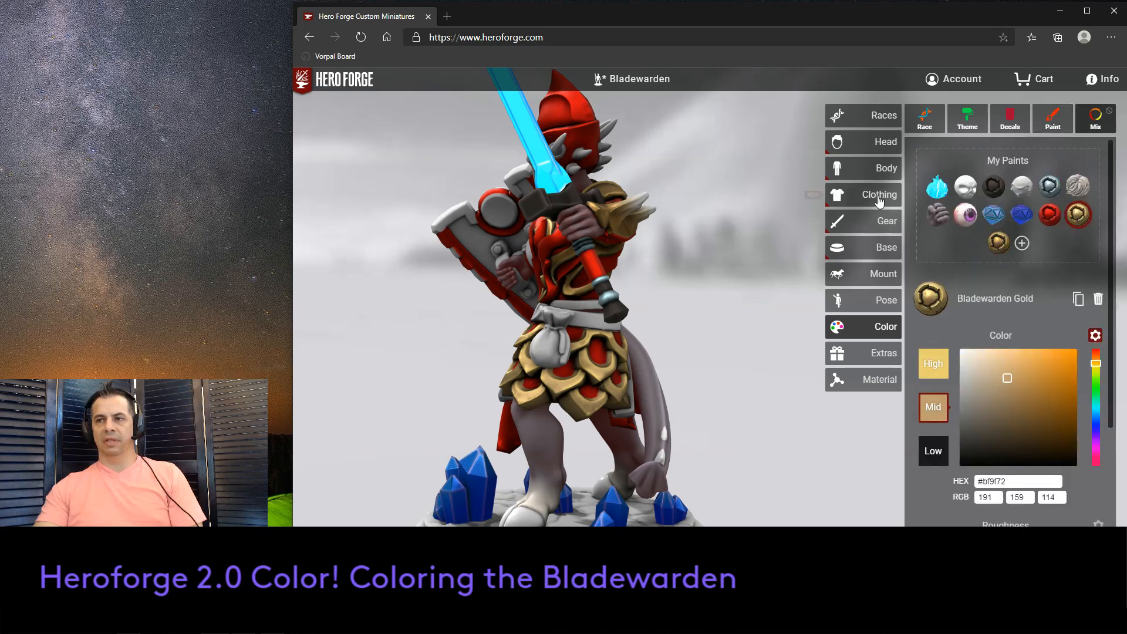
pyautogui.click(1052, 118)
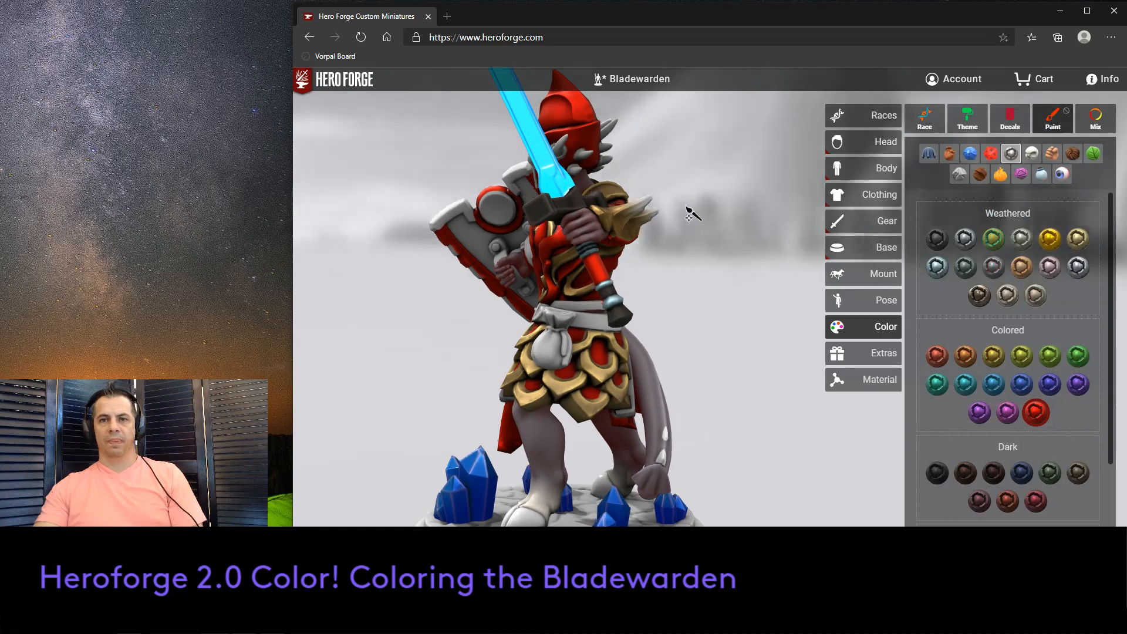
pyautogui.moveTo(693, 214); pyautogui.dragTo(795, 237)
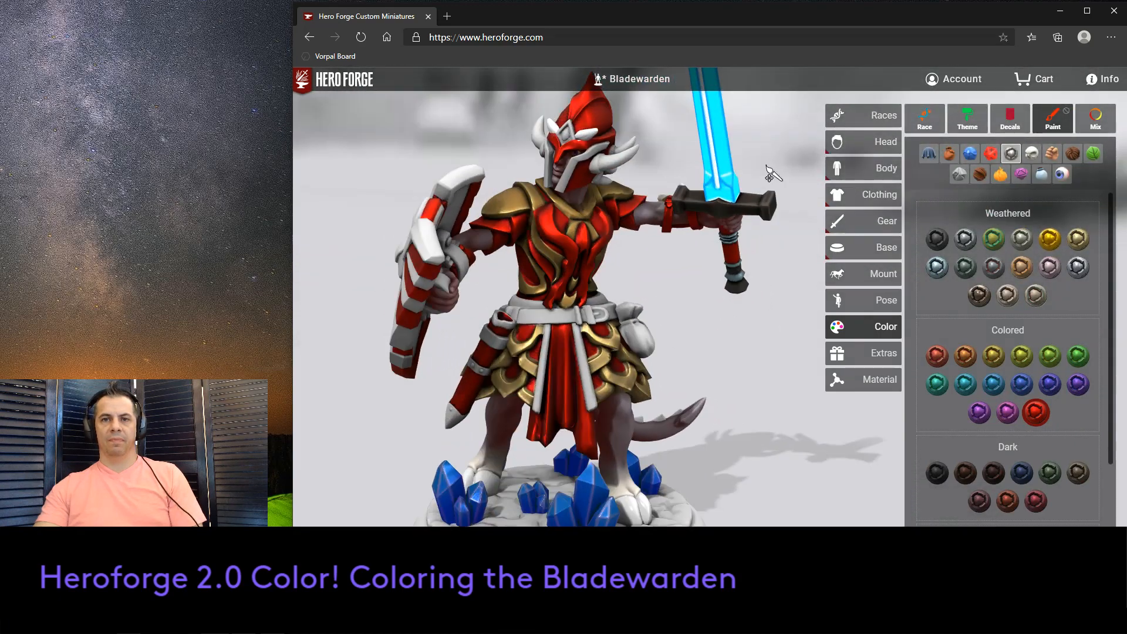
pyautogui.moveTo(661, 262); pyautogui.dragTo(717, 294)
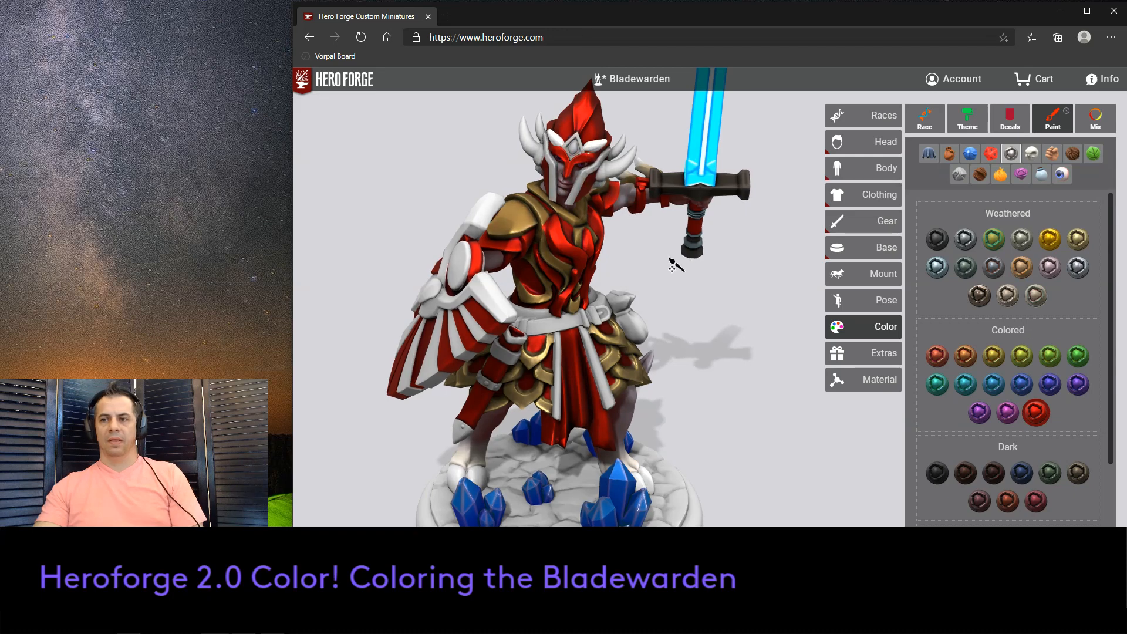
# Paint the trim on the front of the helmet with the Bladewarden Gold mix.
pyautogui.moveTo(668, 253); pyautogui.dragTo(683, 253)
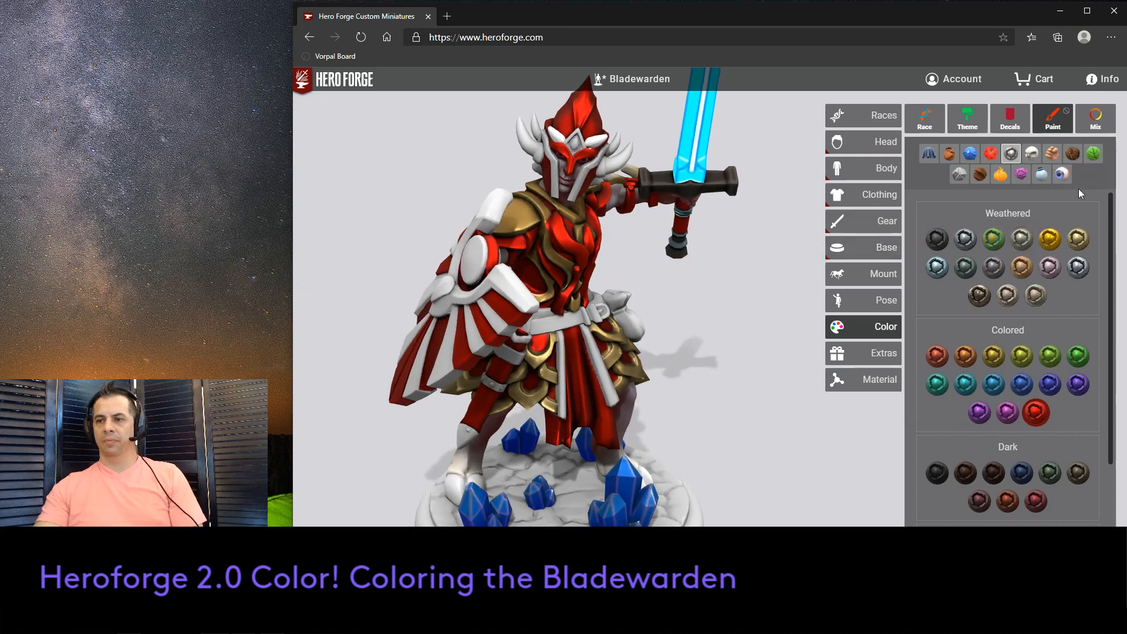
pyautogui.click(1095, 119)
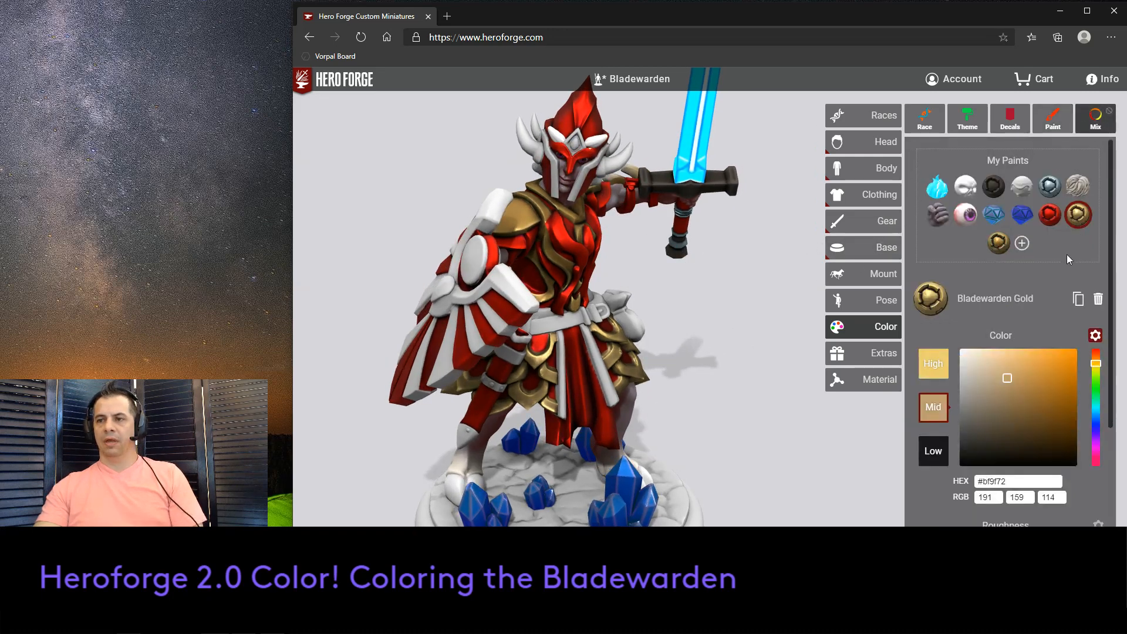
pyautogui.click(580, 152)
# Paint the shield's upper rim and its unpainted feather-like ribs with Bladewarden Gold.
pyautogui.moveTo(656, 276); pyautogui.dragTo(780, 264)
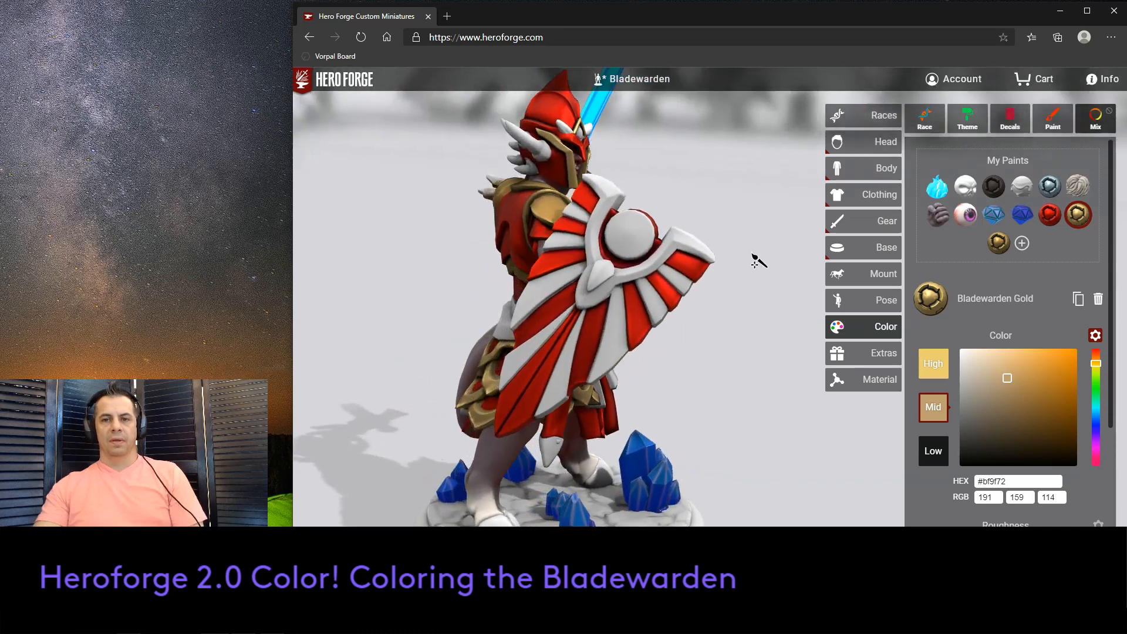
pyautogui.click(731, 256)
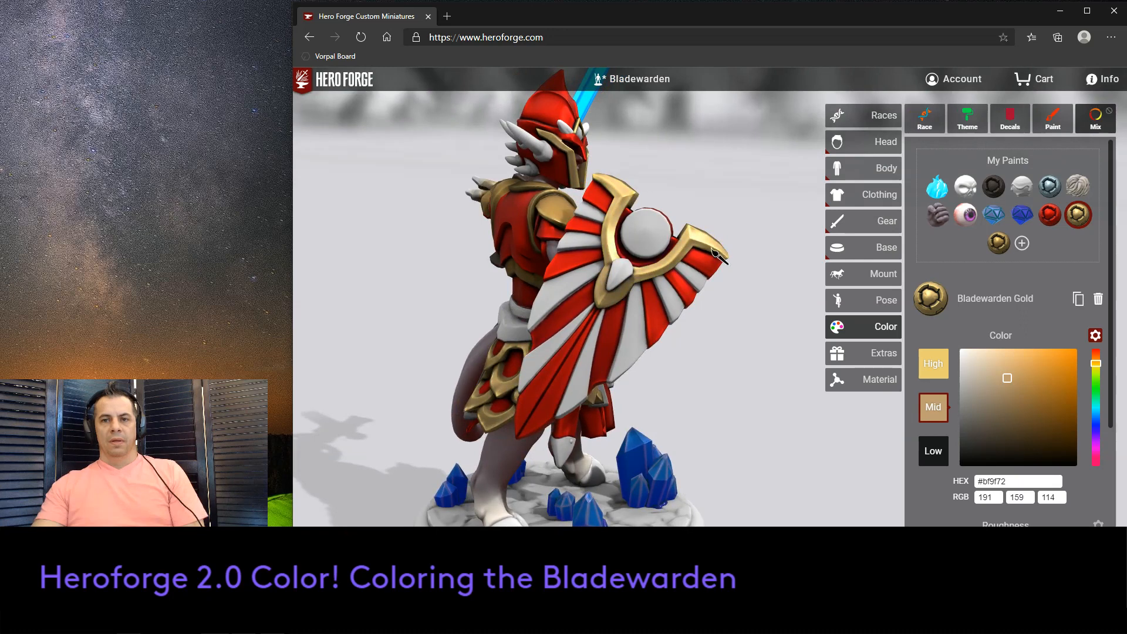
pyautogui.click(702, 287)
pyautogui.click(644, 331)
pyautogui.click(623, 346)
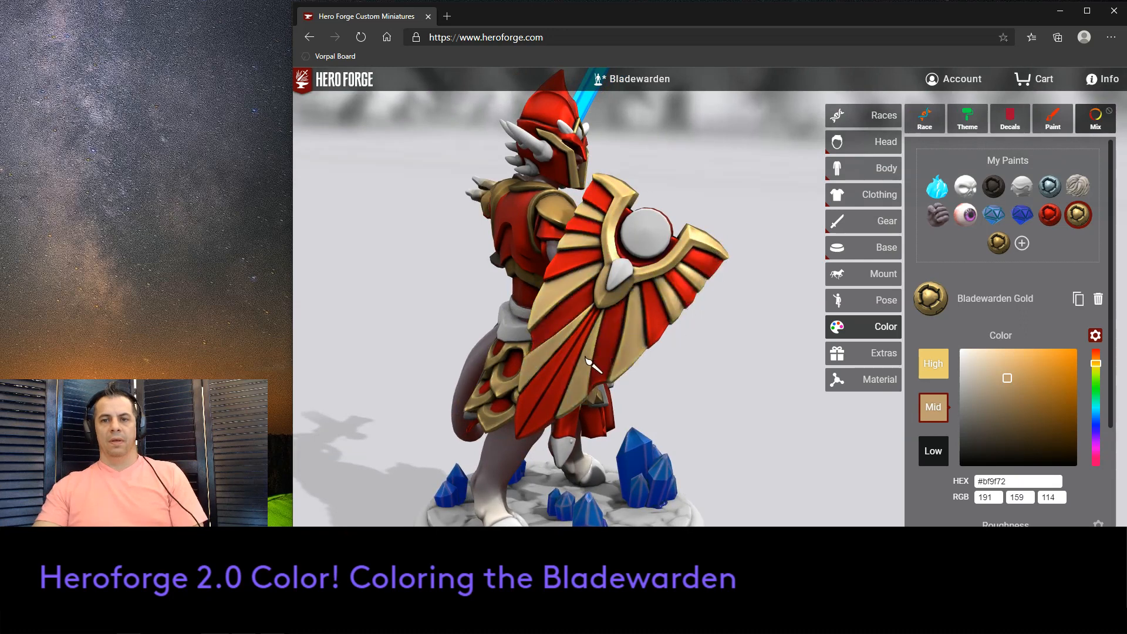
# Paint both bands of the waist belt with Bladewarden Gold.
pyautogui.moveTo(608, 372)
pyautogui.mouseDown()
pyautogui.moveTo(755, 390)
pyautogui.moveTo(737, 382)
pyautogui.moveTo(765, 377)
pyautogui.moveTo(757, 364)
pyautogui.moveTo(772, 319)
pyautogui.moveTo(729, 312)
pyautogui.moveTo(792, 324)
pyautogui.moveTo(785, 353)
pyautogui.mouseUp()
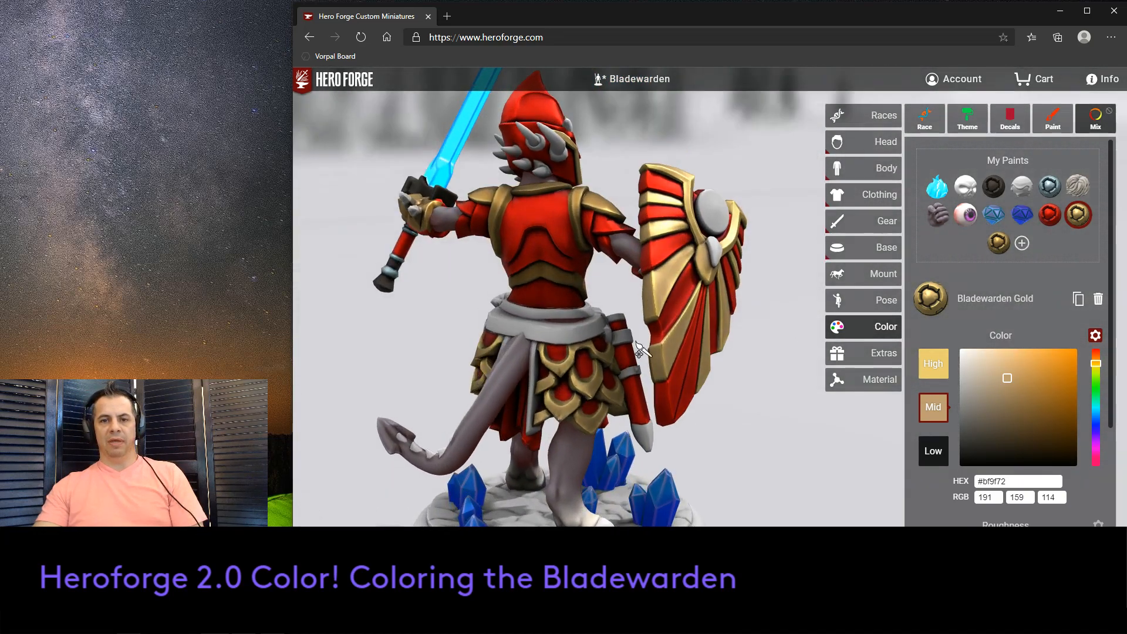
pyautogui.click(589, 332)
pyautogui.click(581, 318)
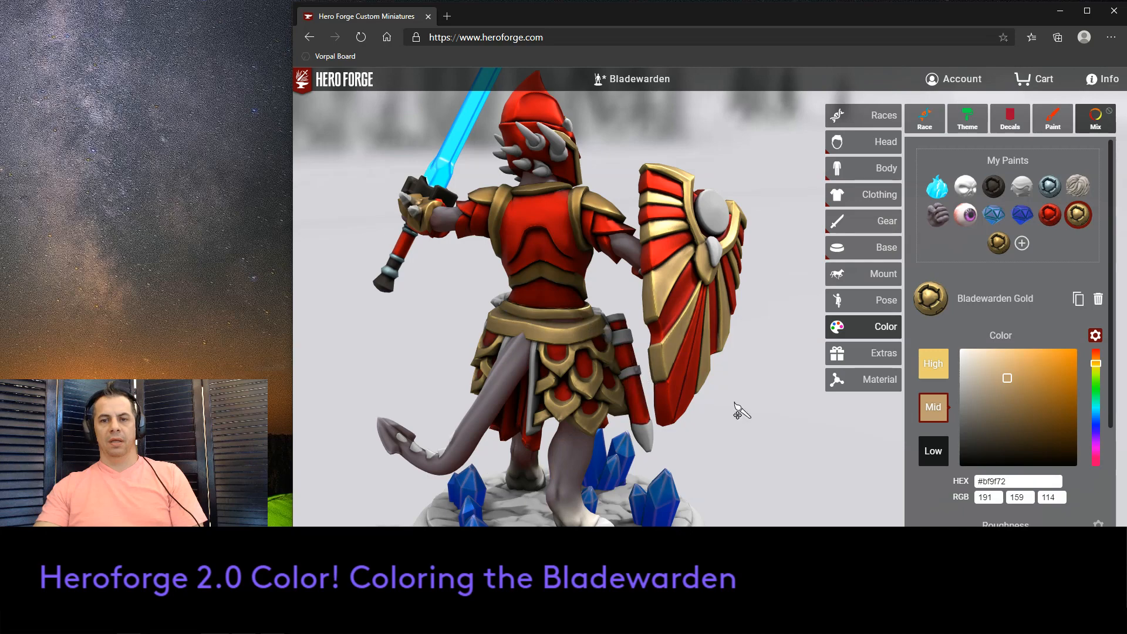
# Paint the shield's inner face with Bladewarden Gold, and its grip and arm straps with Bloodplate red.
pyautogui.moveTo(737, 410); pyautogui.dragTo(764, 402)
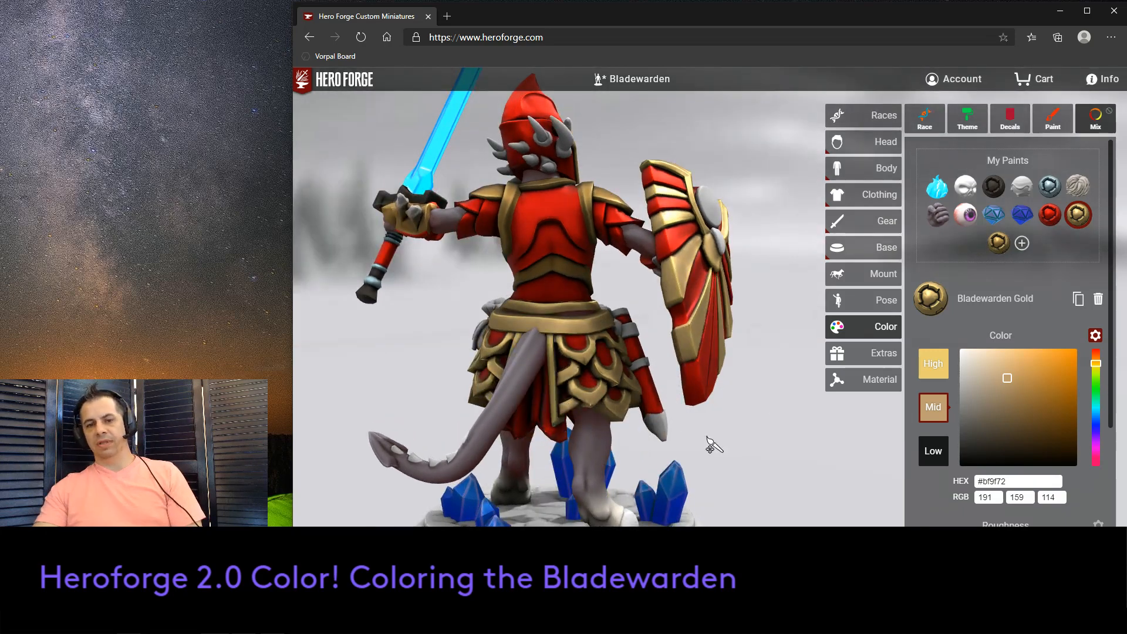
pyautogui.moveTo(710, 447)
pyautogui.mouseDown()
pyautogui.moveTo(838, 439)
pyautogui.moveTo(749, 431)
pyautogui.moveTo(780, 428)
pyautogui.moveTo(693, 460)
pyautogui.mouseUp()
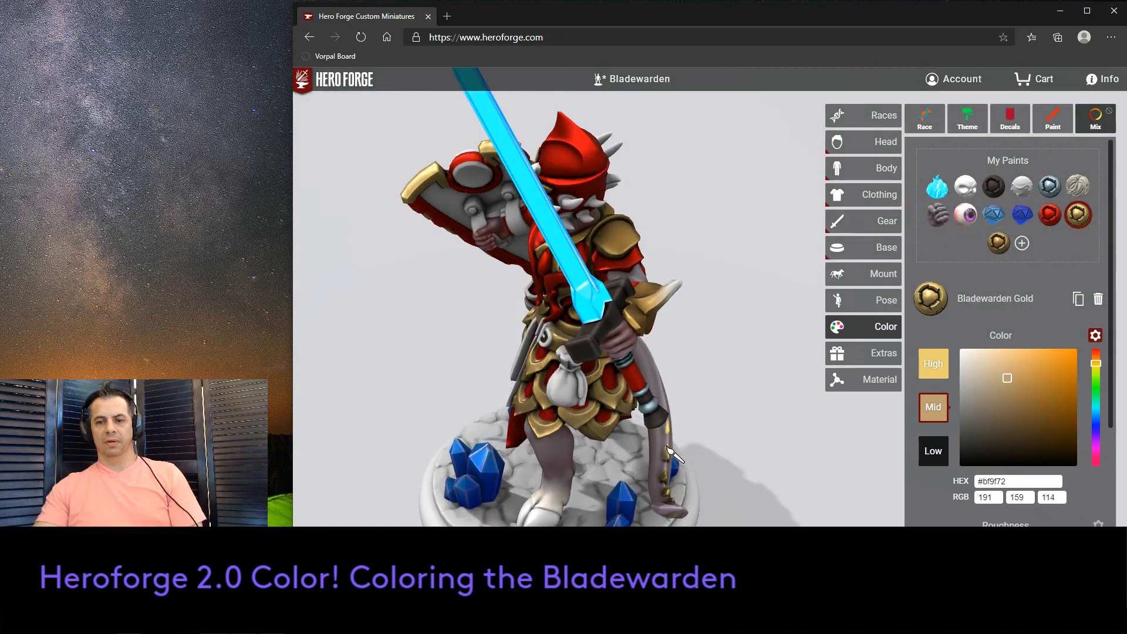
pyautogui.moveTo(724, 403); pyautogui.dragTo(766, 367)
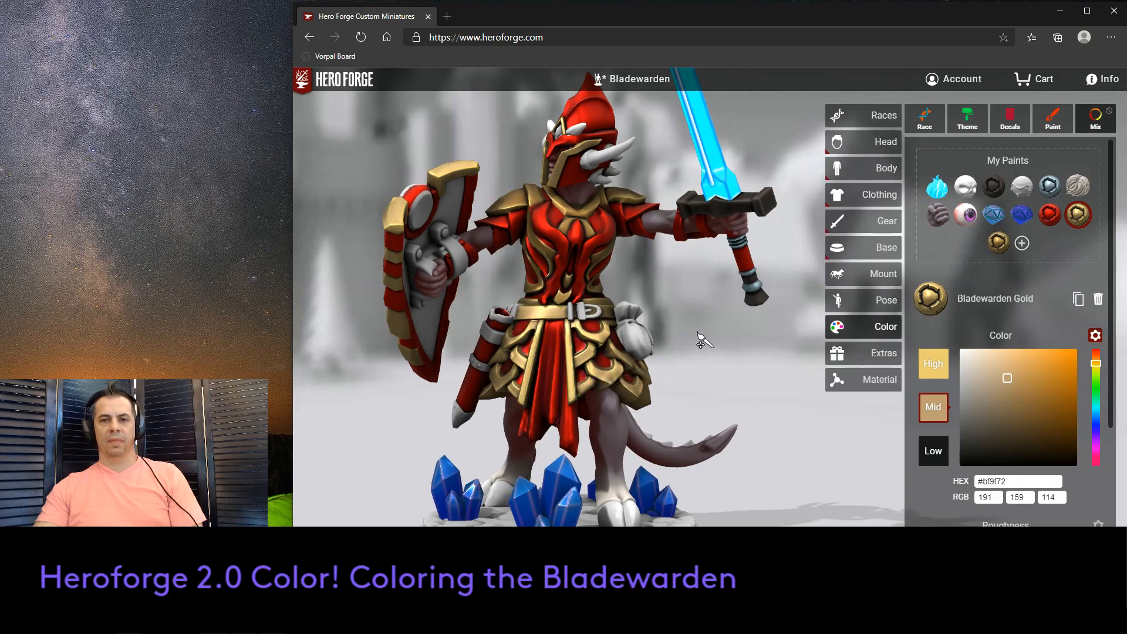
pyautogui.moveTo(698, 338); pyautogui.dragTo(740, 311)
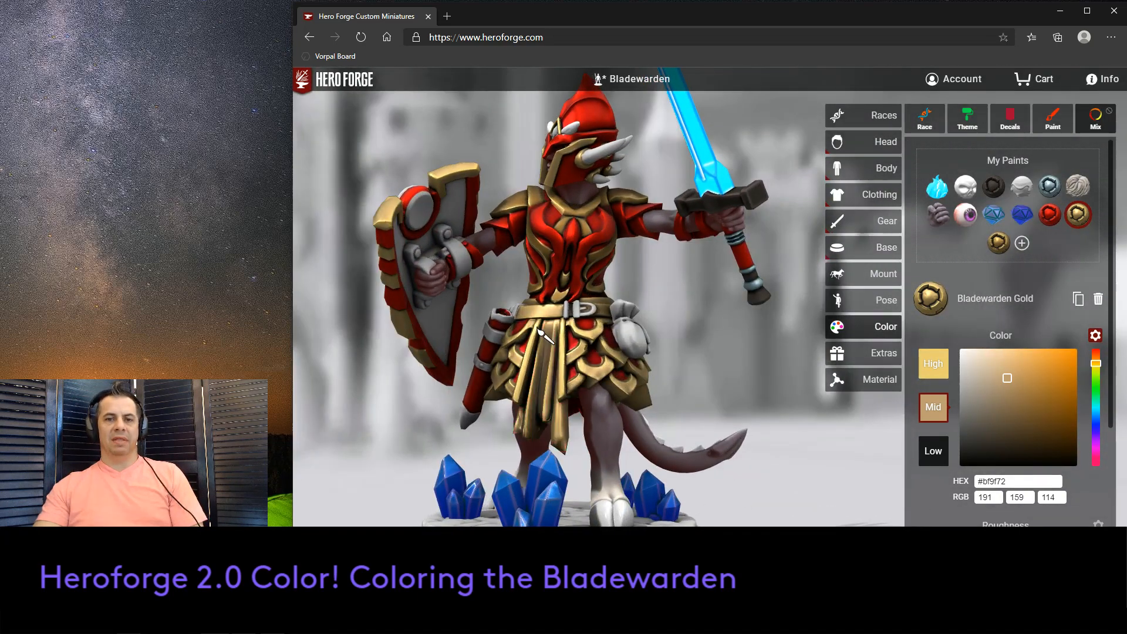
pyautogui.click(460, 330)
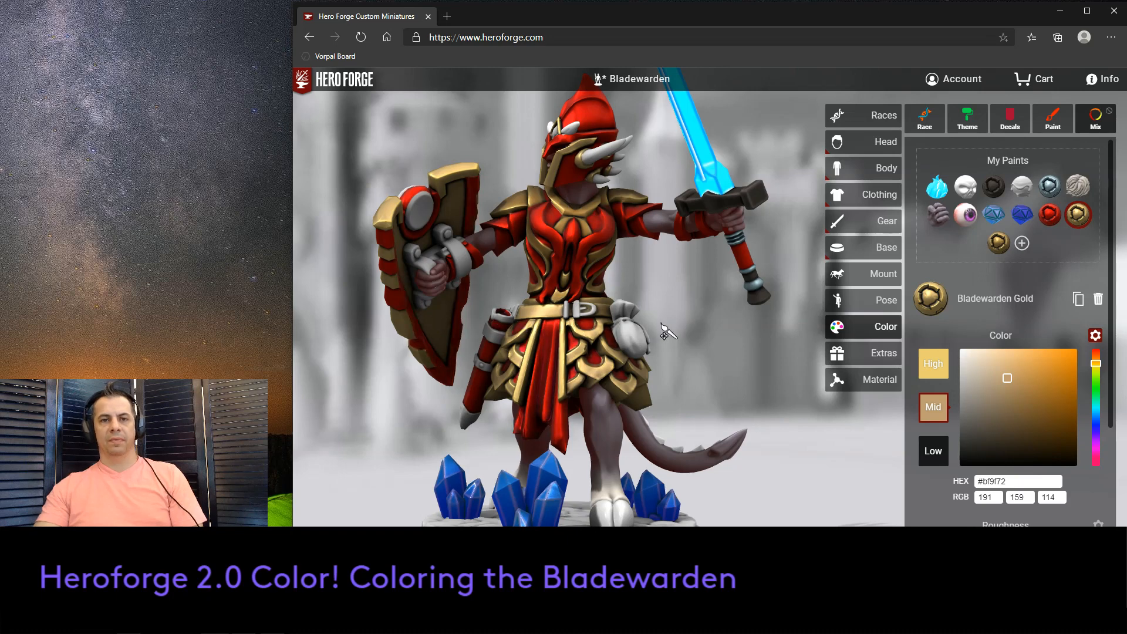
pyautogui.click(452, 235)
pyautogui.click(1050, 225)
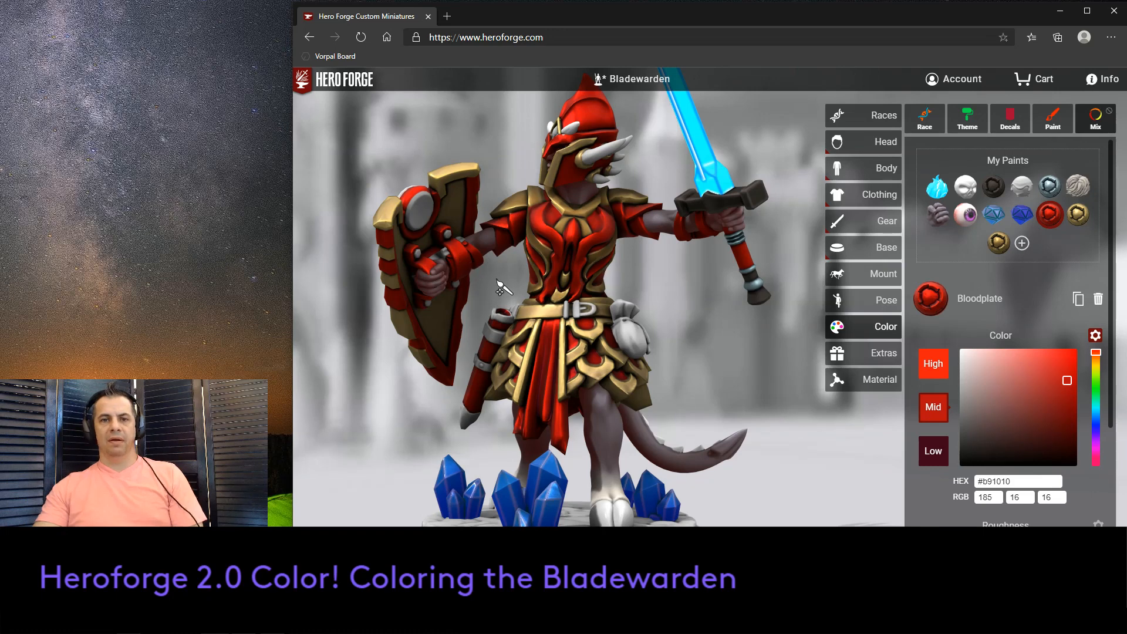
# Paint the scabbard's bands and pointed tip with Bladewarden Gold.
pyautogui.moveTo(655, 286); pyautogui.dragTo(694, 317)
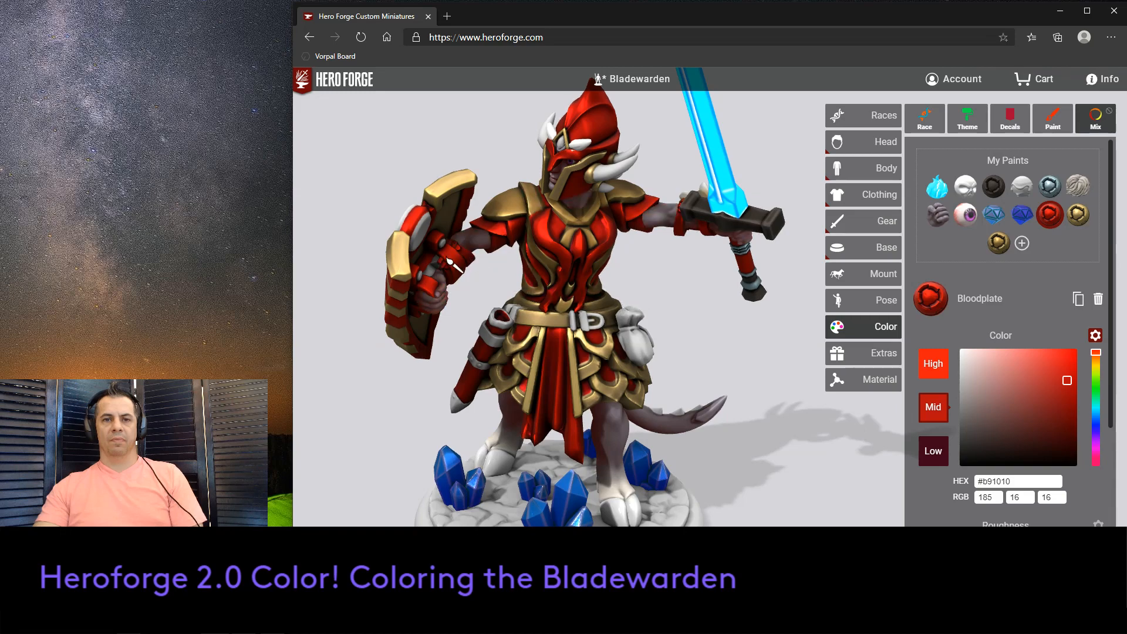
pyautogui.moveTo(704, 323)
pyautogui.mouseDown()
pyautogui.moveTo(690, 314)
pyautogui.moveTo(778, 314)
pyautogui.moveTo(711, 327)
pyautogui.mouseUp()
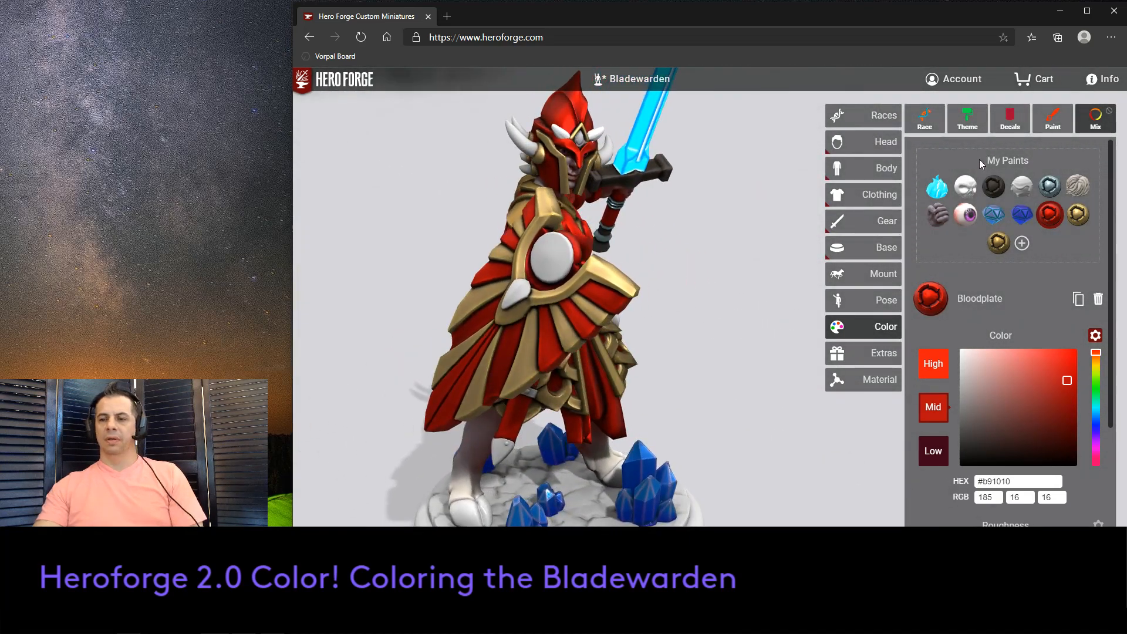
pyautogui.moveTo(733, 254); pyautogui.dragTo(728, 209)
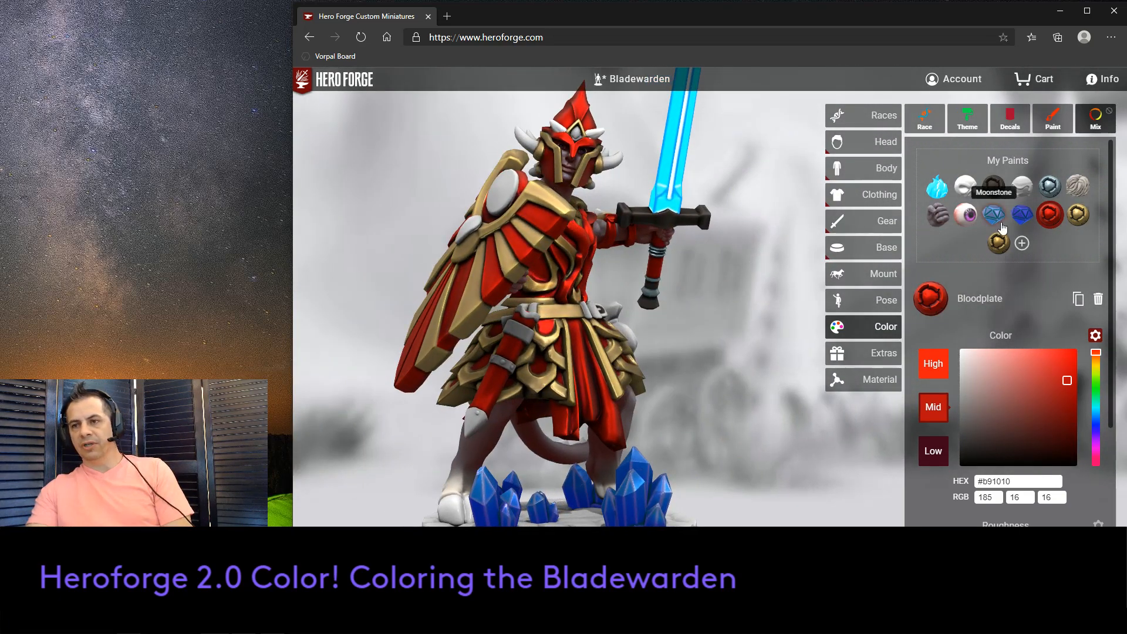
pyautogui.click(1076, 218)
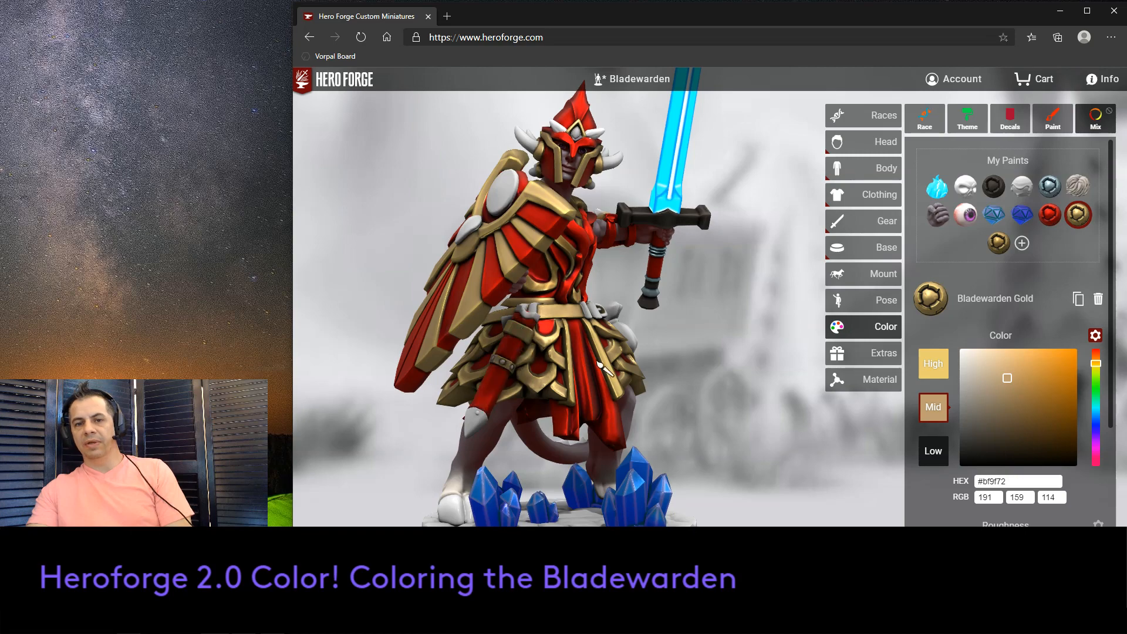
pyautogui.moveTo(600, 367)
pyautogui.mouseDown()
pyautogui.moveTo(800, 360)
pyautogui.moveTo(671, 369)
pyautogui.moveTo(702, 347)
pyautogui.moveTo(583, 360)
pyautogui.mouseUp()
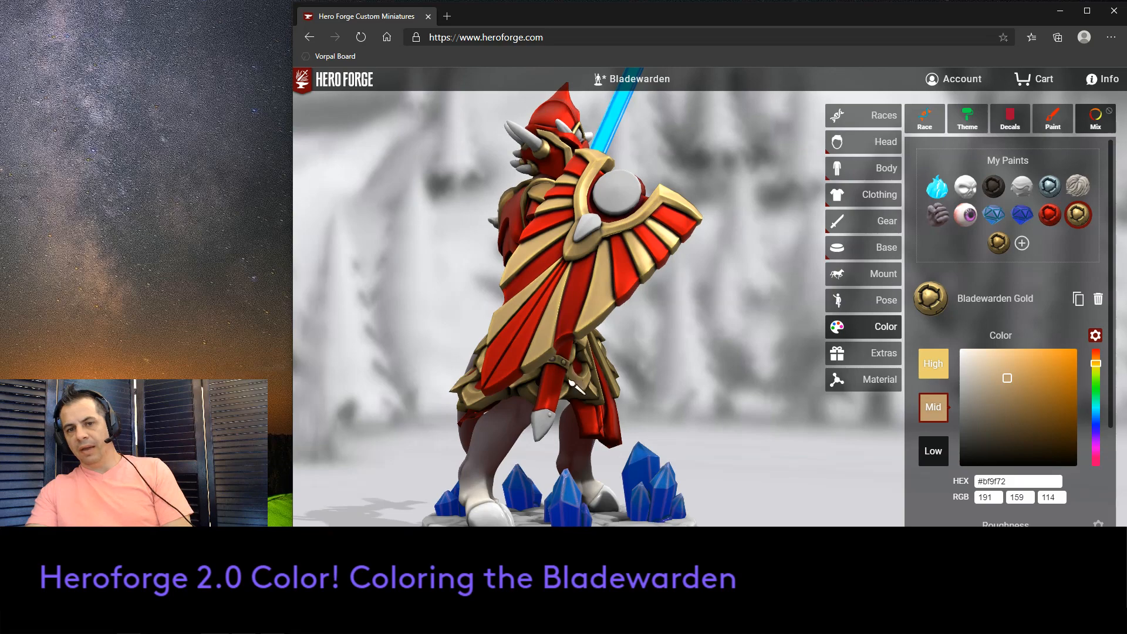
pyautogui.click(547, 425)
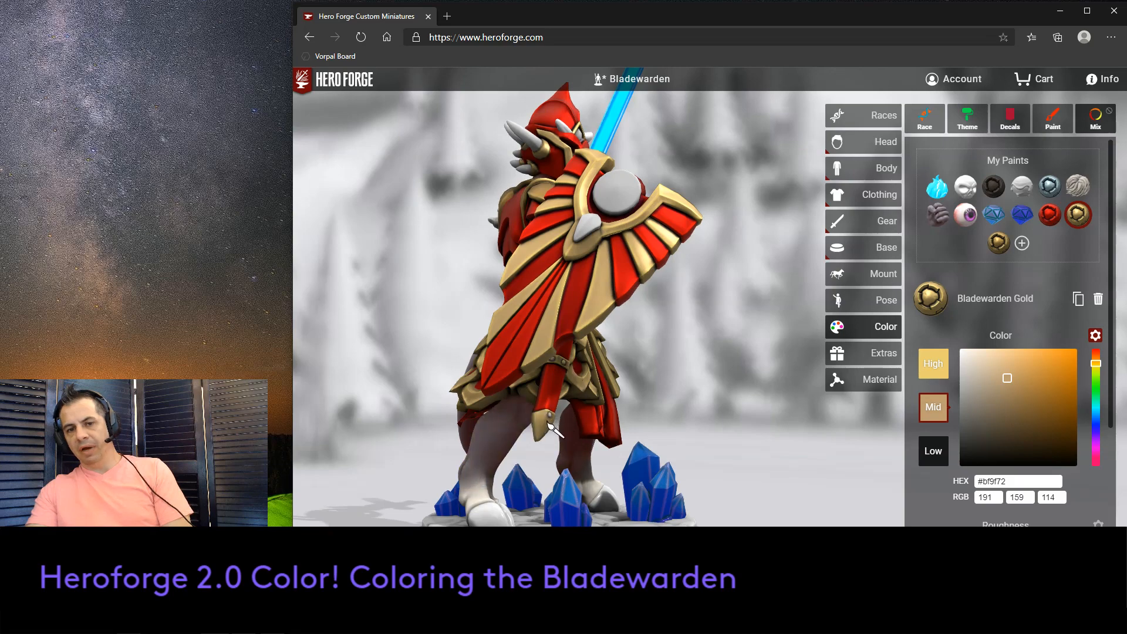
pyautogui.moveTo(557, 420); pyautogui.dragTo(750, 346)
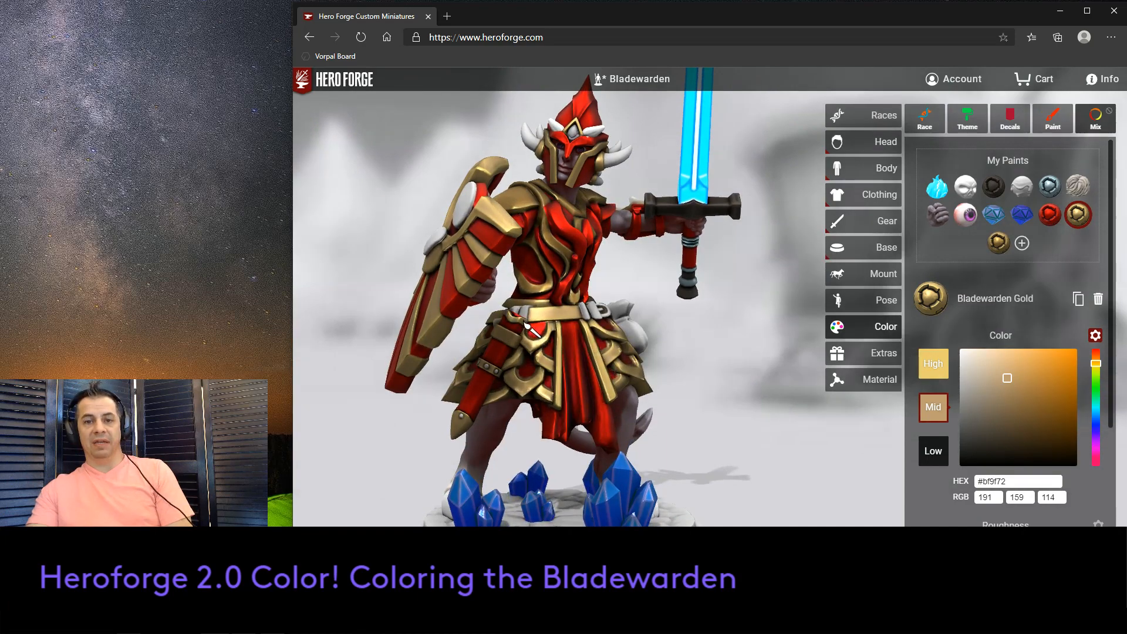
pyautogui.click(588, 375)
pyautogui.moveTo(589, 374); pyautogui.dragTo(734, 358)
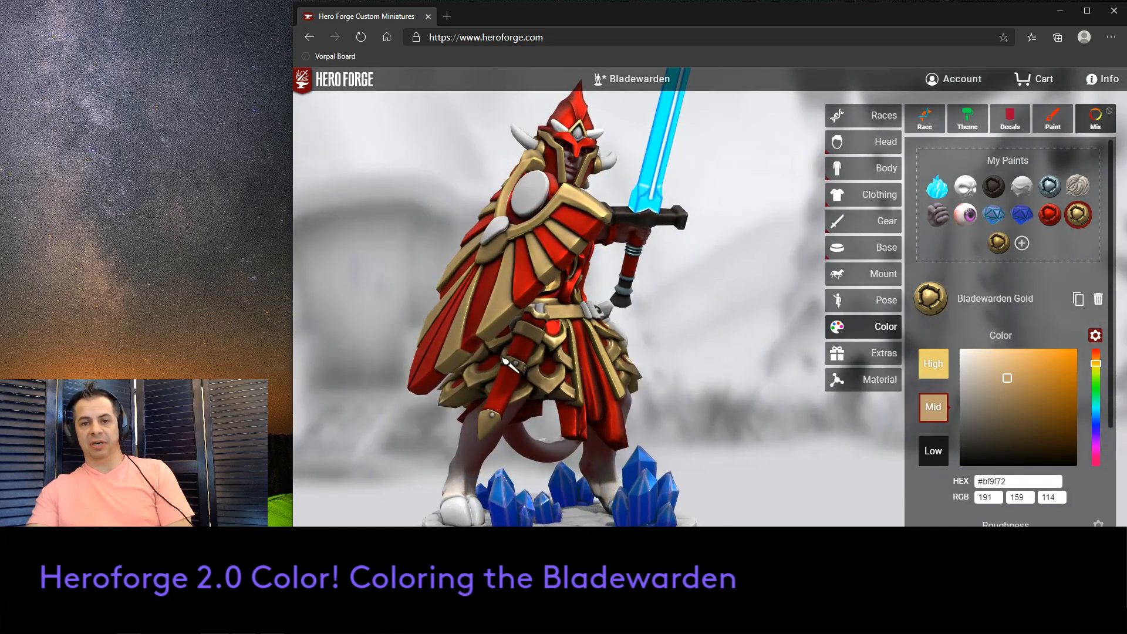
pyautogui.moveTo(509, 365); pyautogui.dragTo(717, 304)
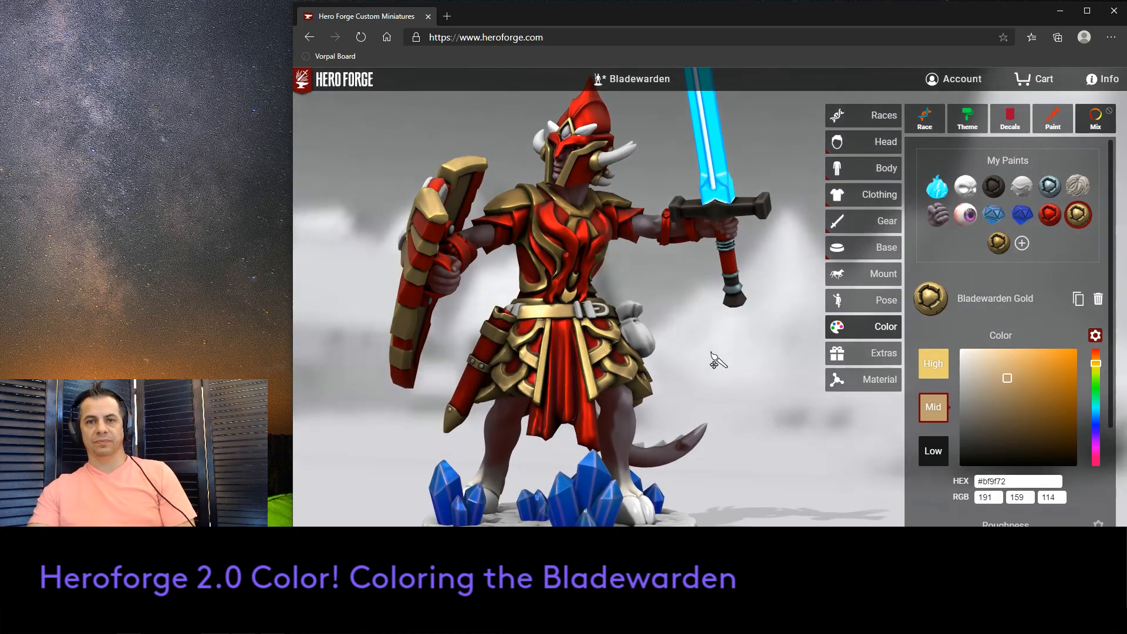
# Try pale and bright yellow paints from the Fire and Magic groups on the round disc of the shield.
pyautogui.moveTo(711, 351); pyautogui.dragTo(741, 338)
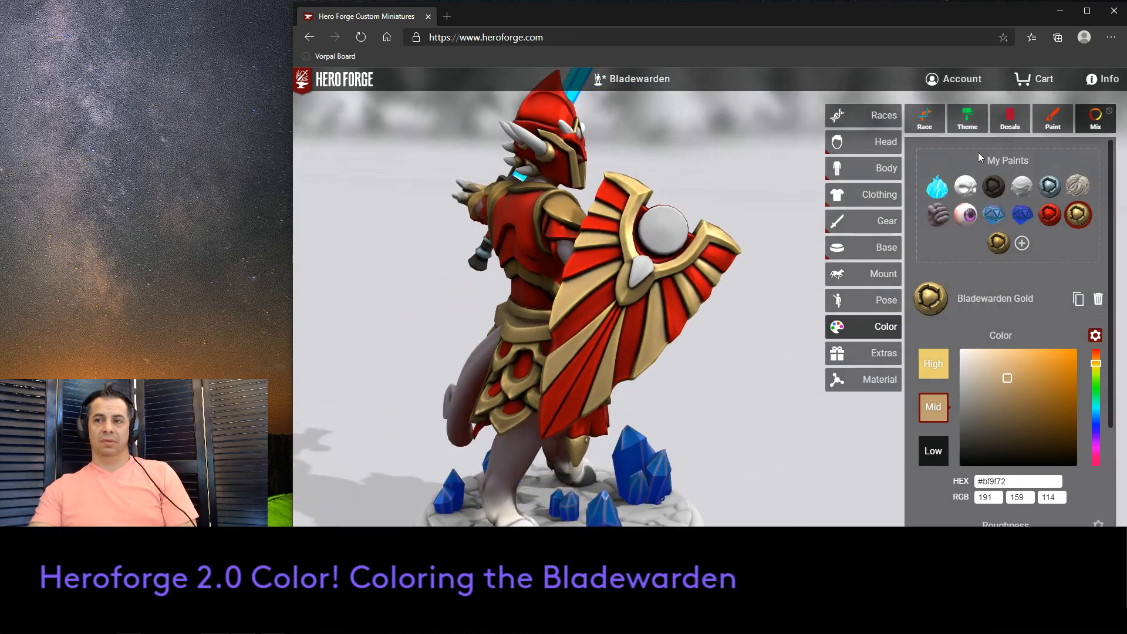
pyautogui.click(1052, 120)
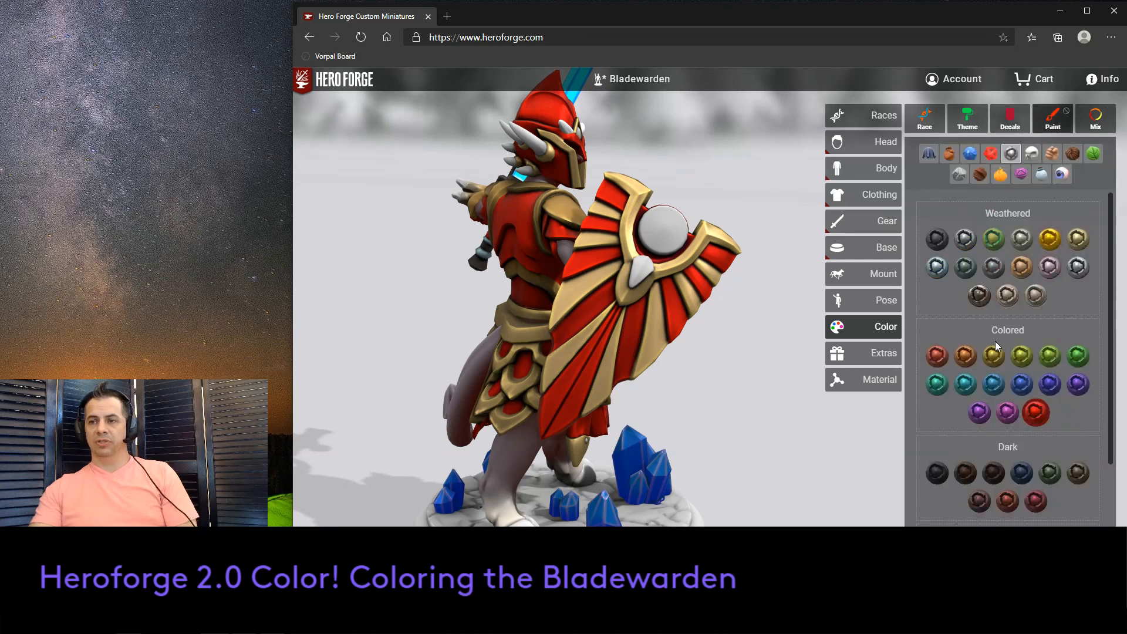
pyautogui.scroll(-2, 1050, 243)
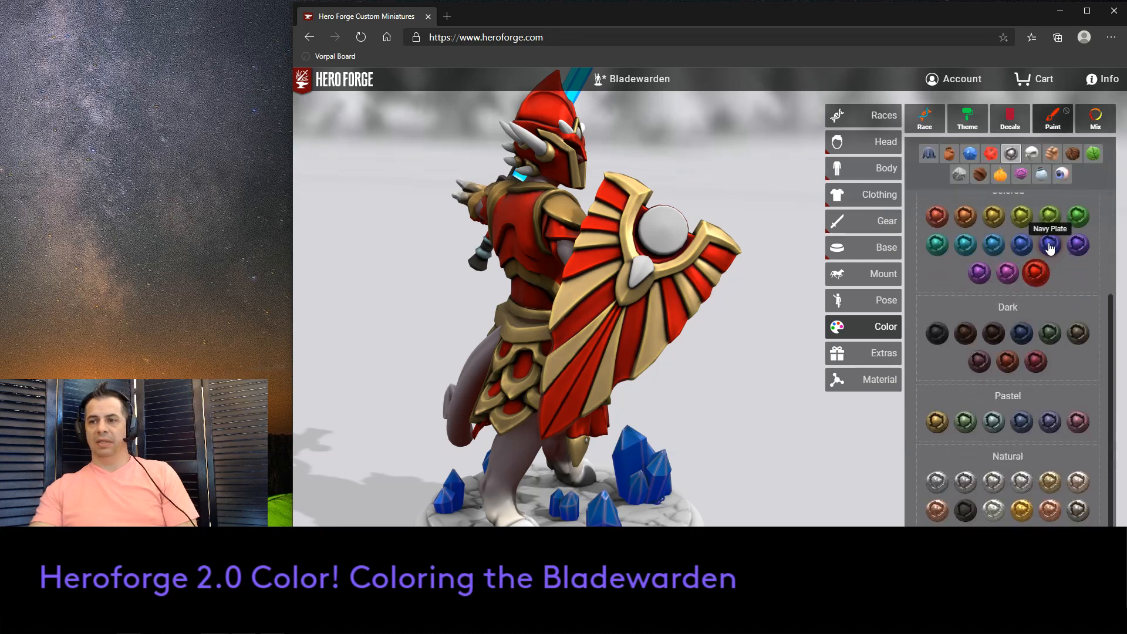
pyautogui.scroll(2, 1048, 249)
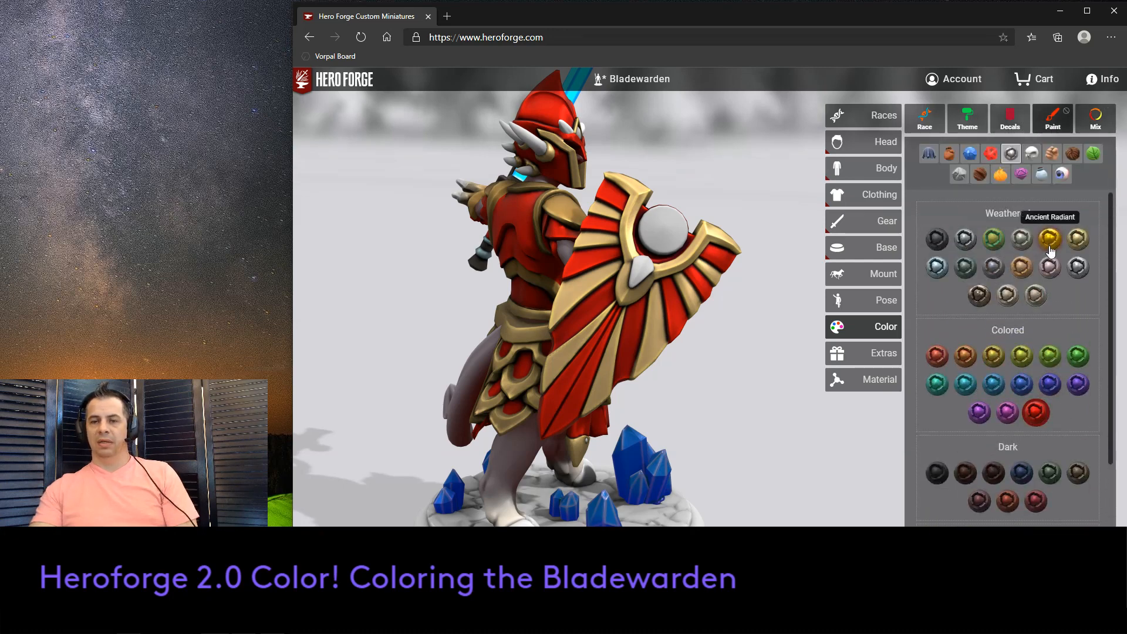
pyautogui.click(1000, 174)
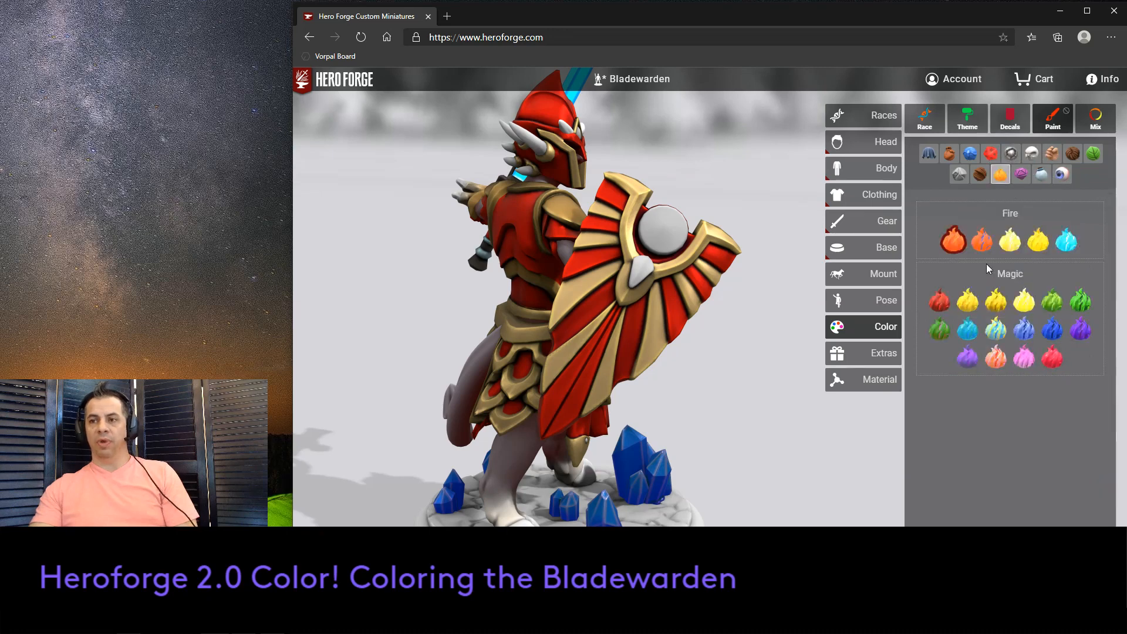
pyautogui.click(1010, 240)
pyautogui.click(669, 236)
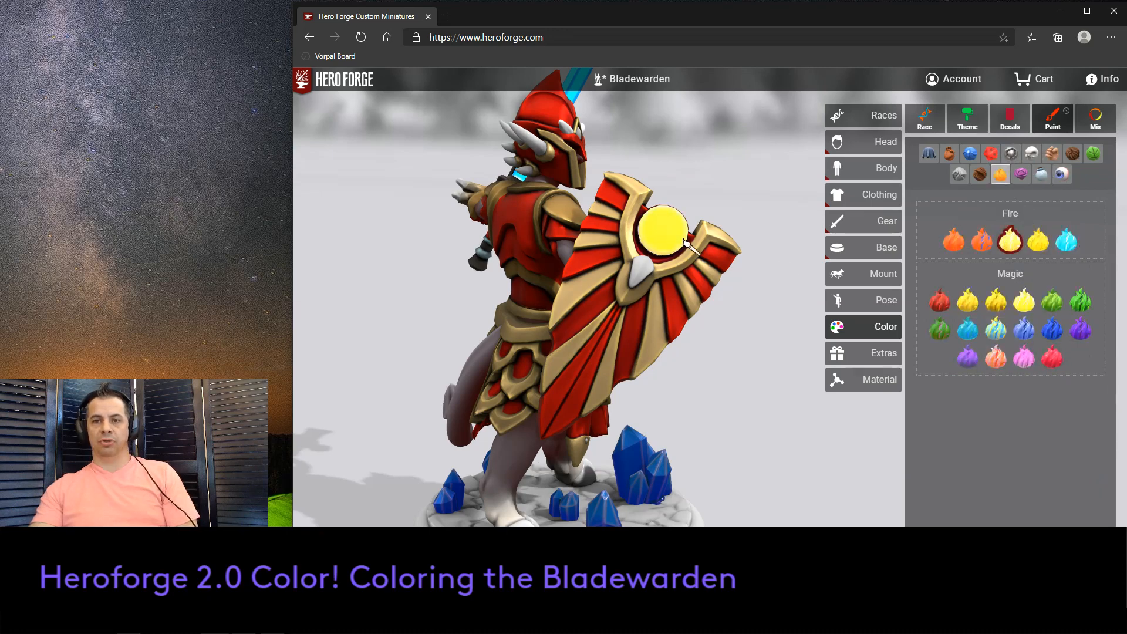
pyautogui.click(1023, 300)
pyautogui.click(659, 238)
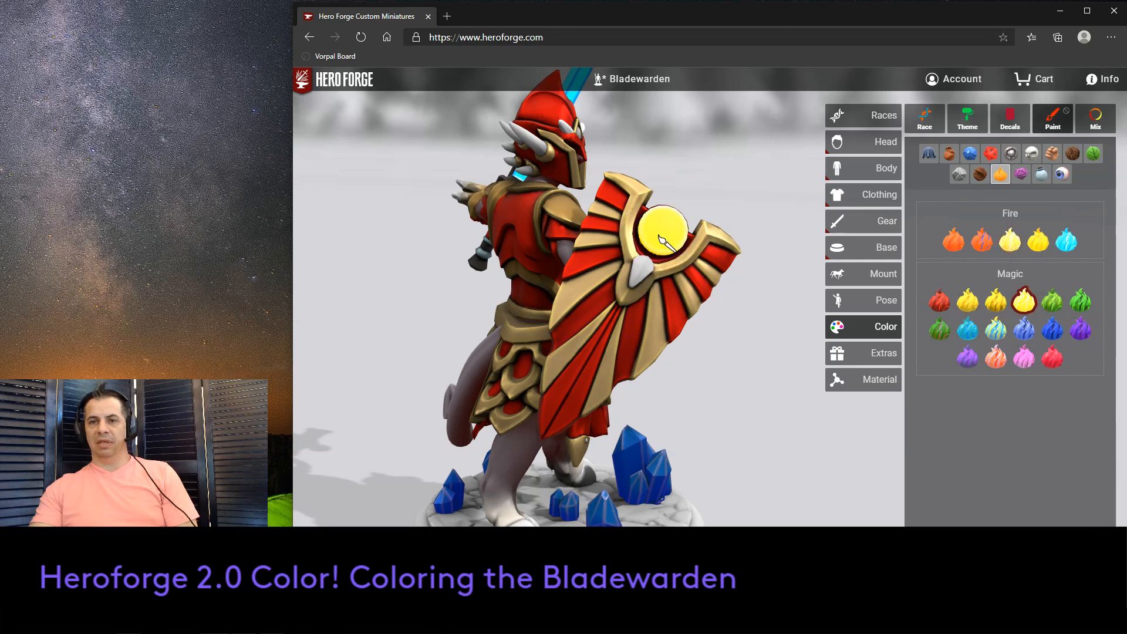
pyautogui.click(1038, 241)
pyautogui.click(657, 233)
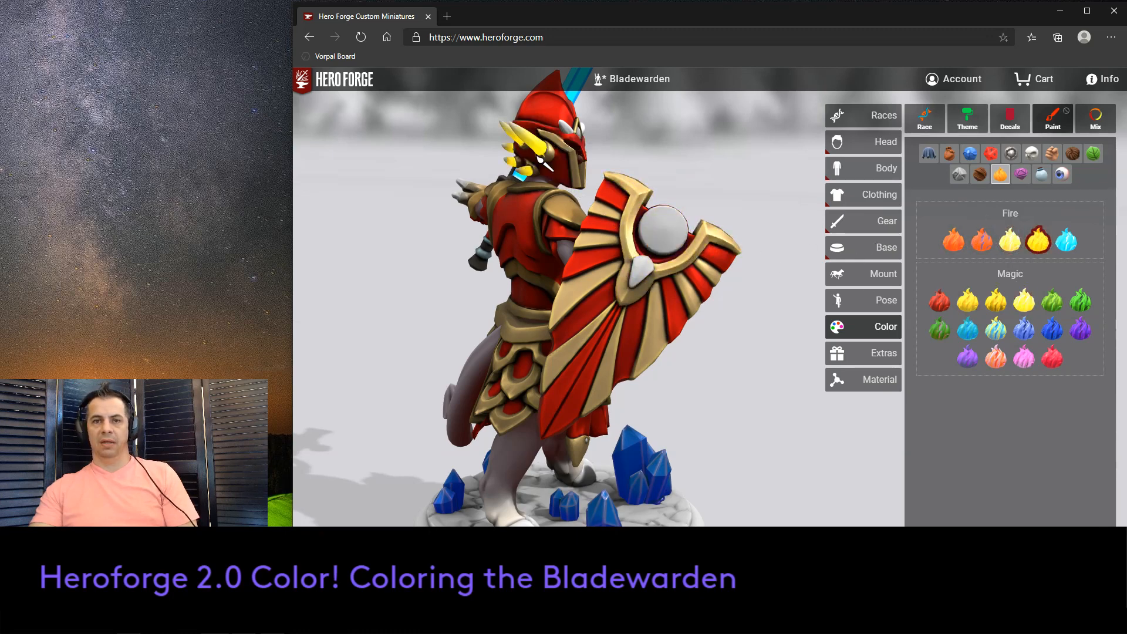
# Compare the bright yellow Fire paint and the yellow Magic paints on the forearm guard's spikes.
pyautogui.moveTo(642, 163); pyautogui.dragTo(772, 166)
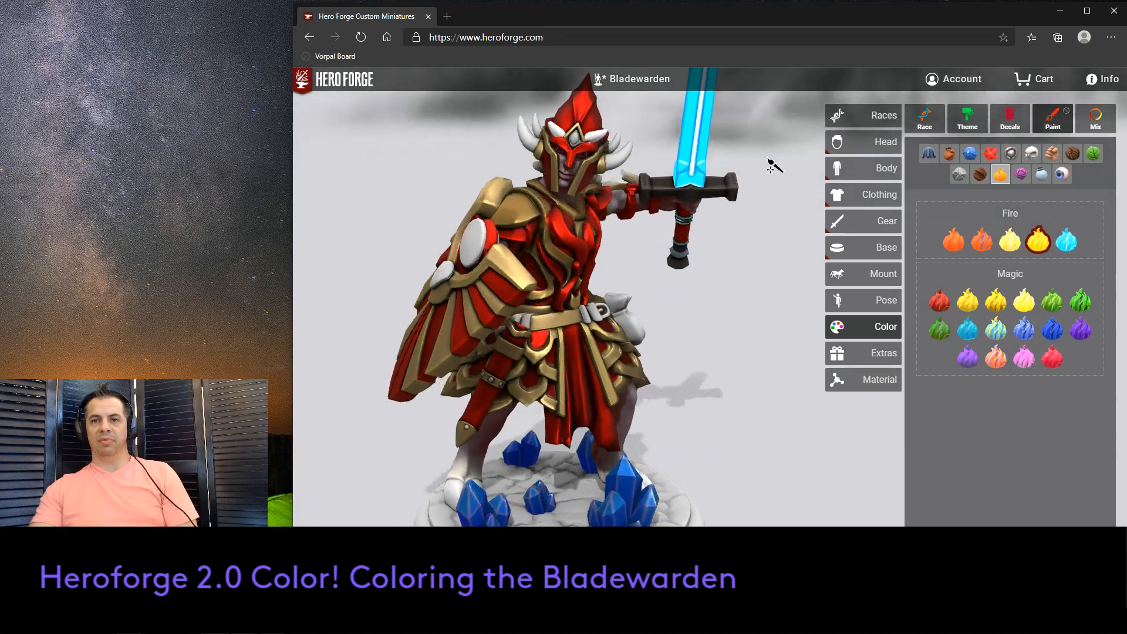
pyautogui.moveTo(755, 304); pyautogui.dragTo(597, 333)
pyautogui.moveTo(778, 239); pyautogui.dragTo(700, 190)
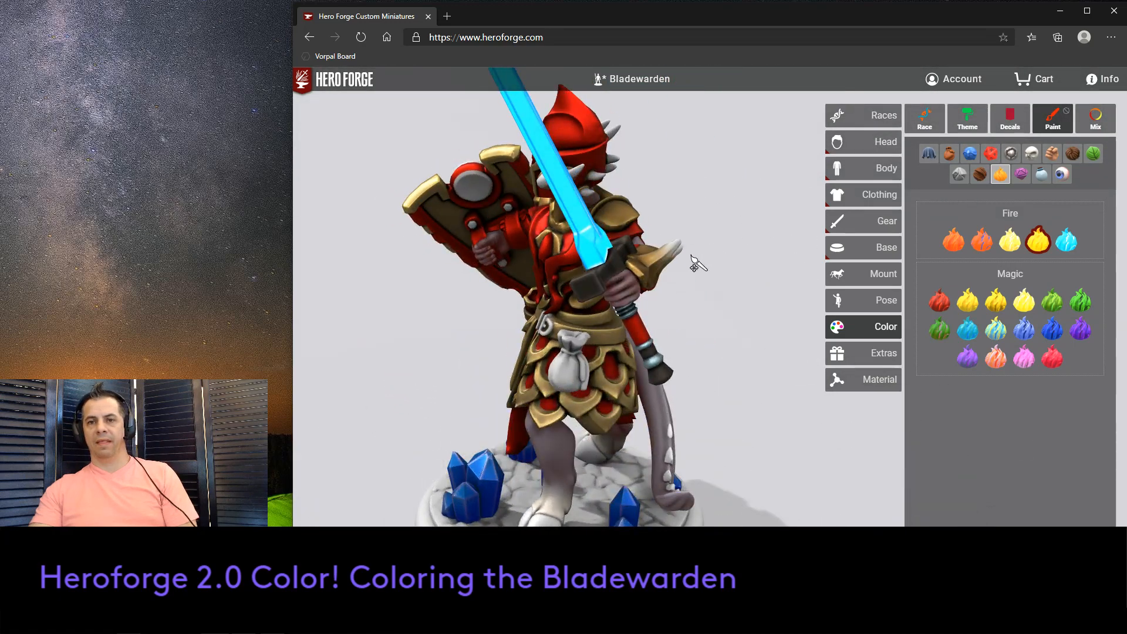
pyautogui.moveTo(737, 299); pyautogui.dragTo(613, 212)
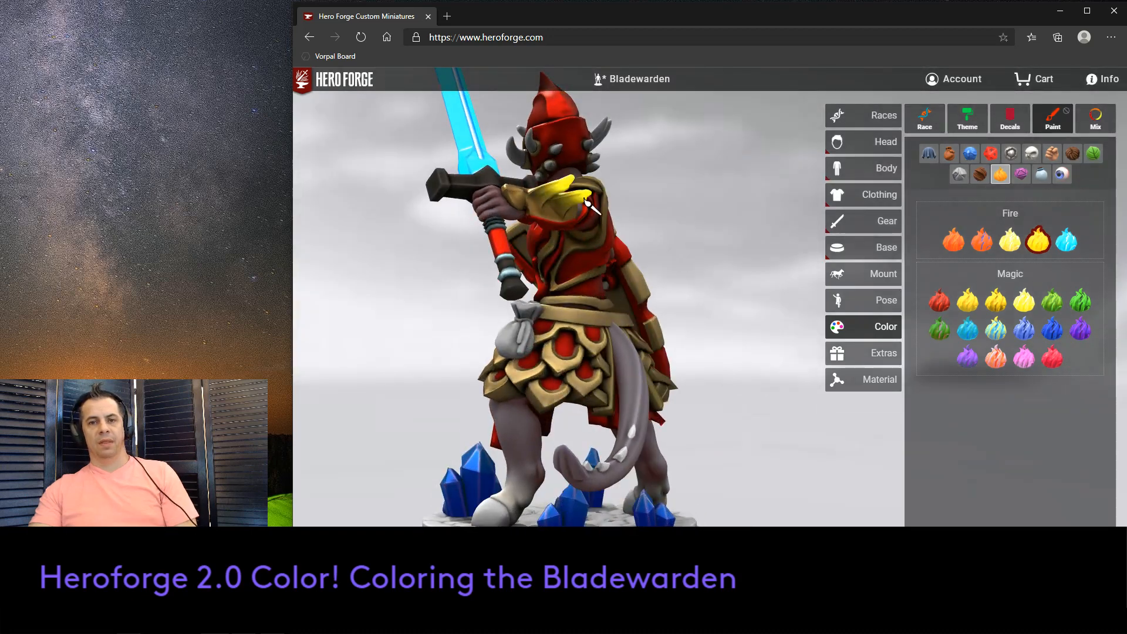
pyautogui.moveTo(730, 223); pyautogui.dragTo(708, 212)
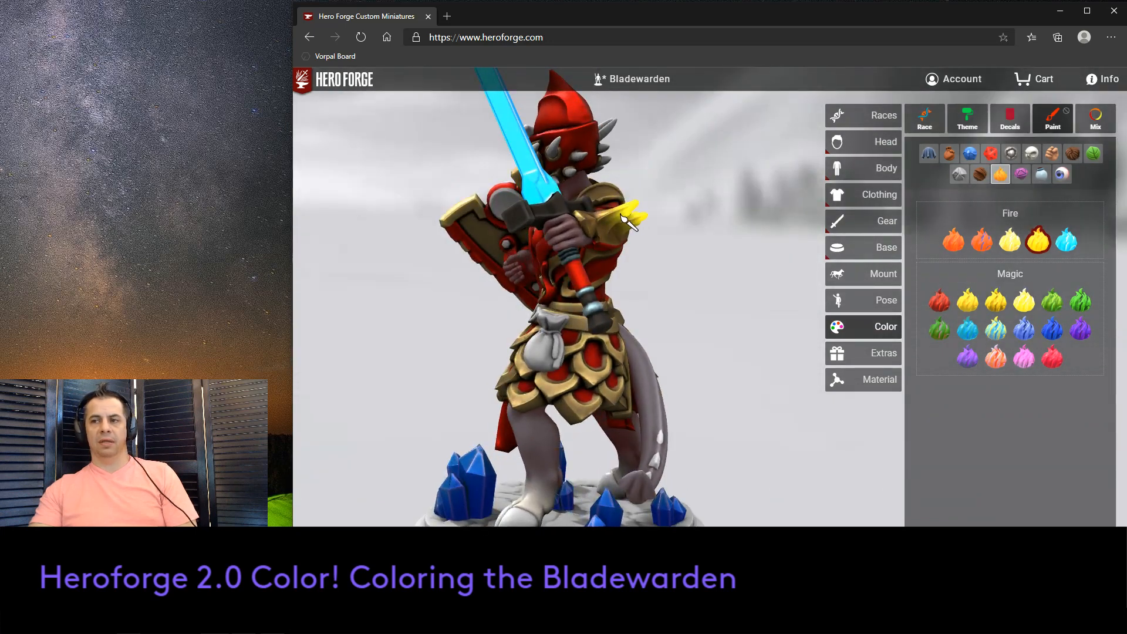
pyautogui.click(1023, 301)
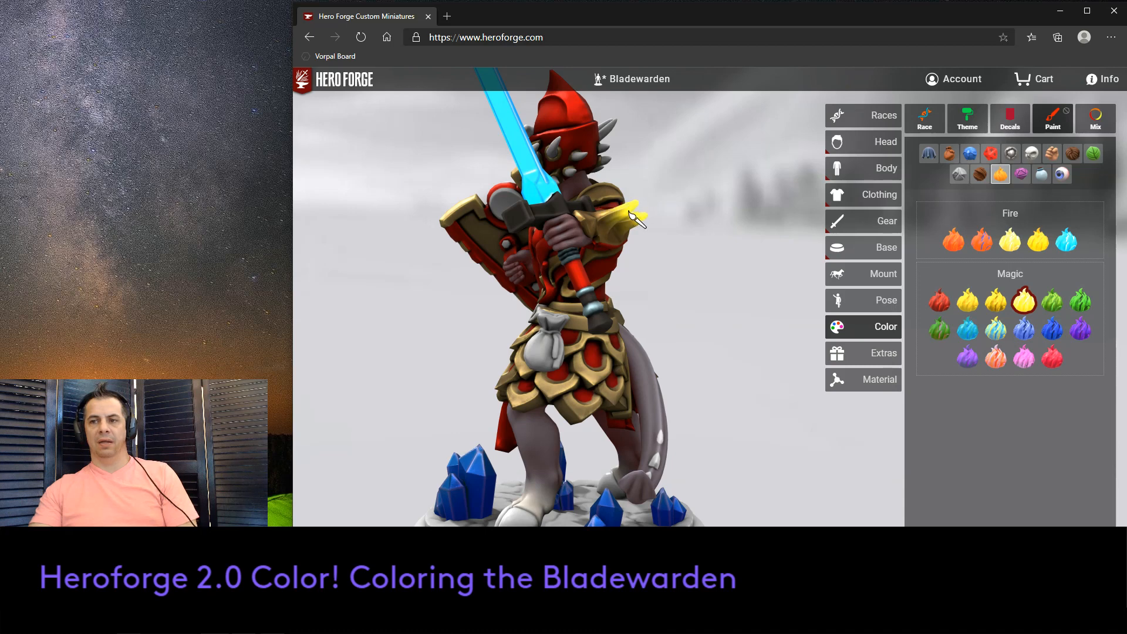
pyautogui.click(995, 301)
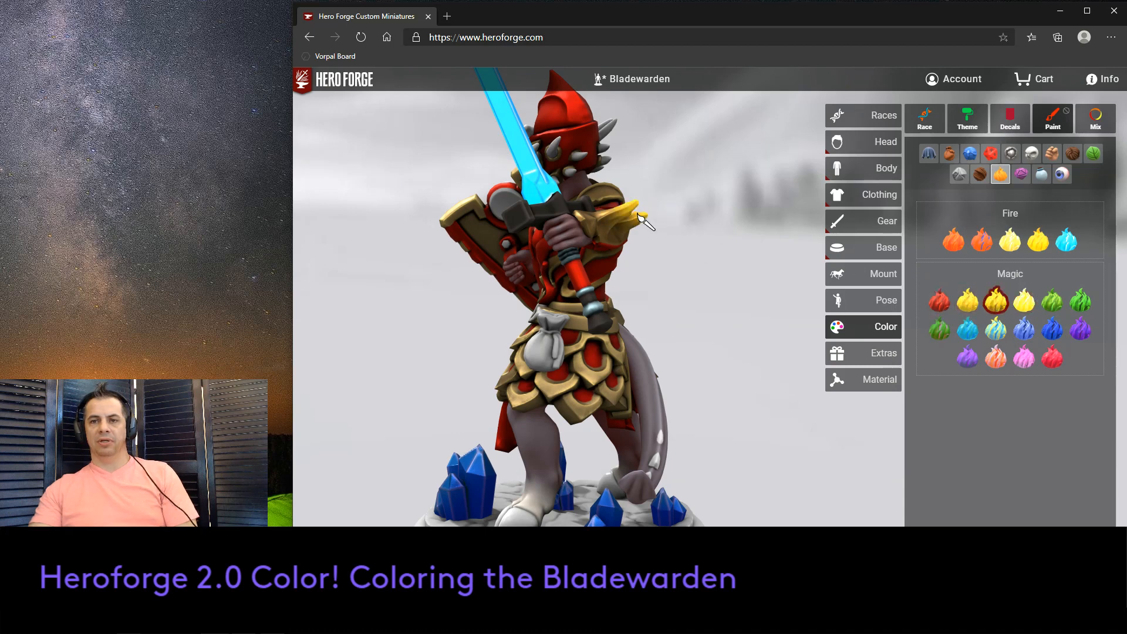
pyautogui.click(967, 301)
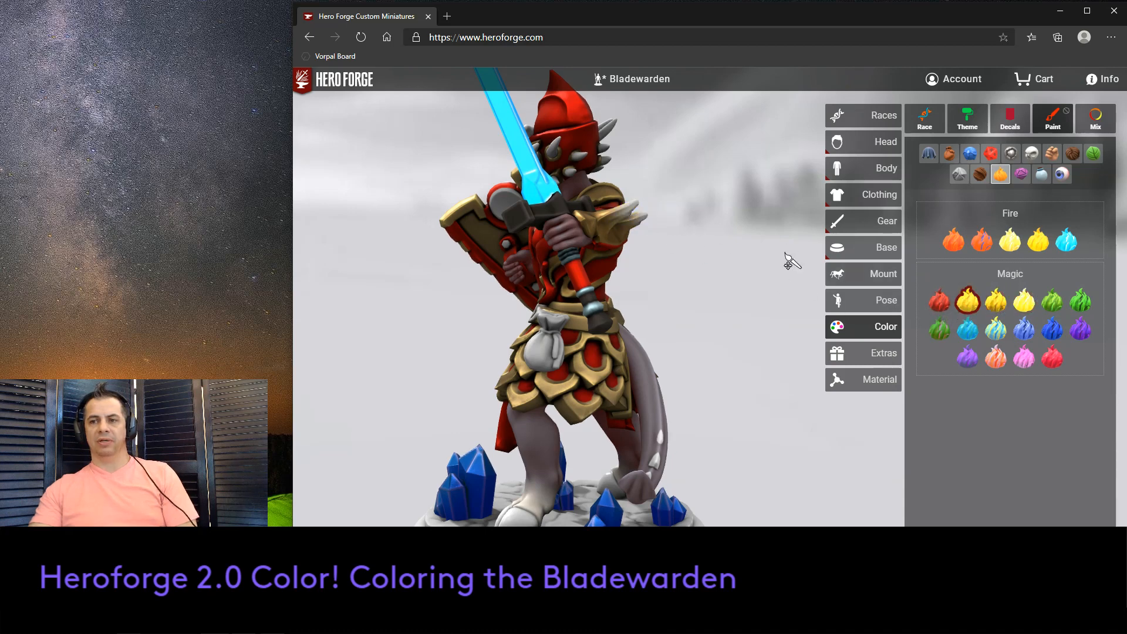
# Paint the forearm spikes, the tips of the horns and the helmet's brow ornaments with the deep golden yellow Magic paint.
pyautogui.click(997, 305)
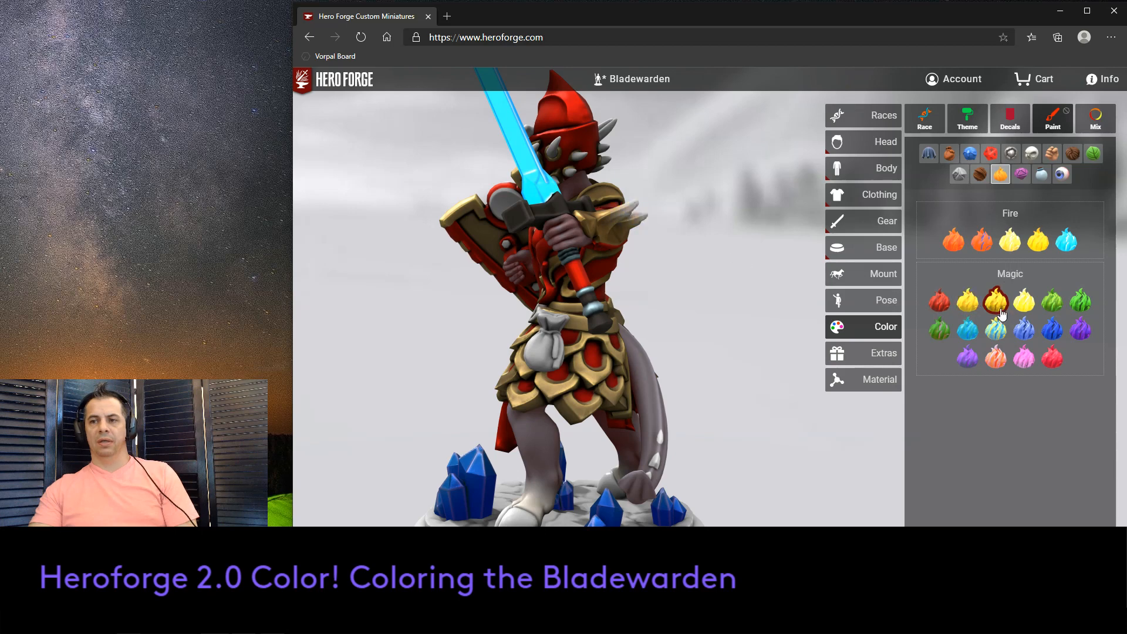
pyautogui.moveTo(644, 218); pyautogui.dragTo(837, 277)
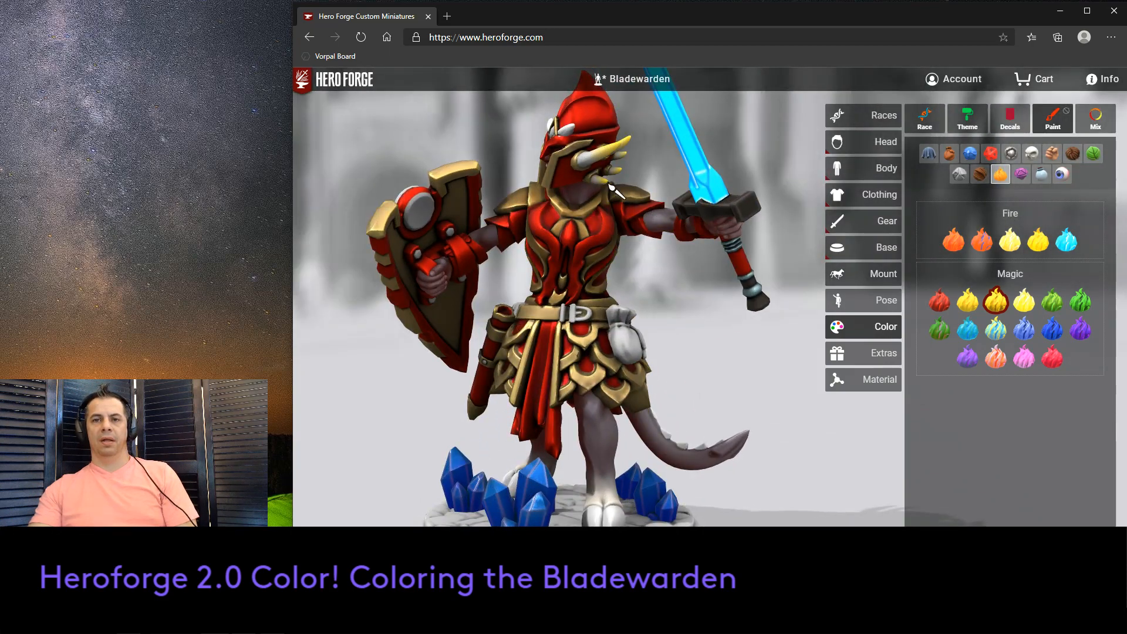
pyautogui.moveTo(710, 348); pyautogui.dragTo(794, 336)
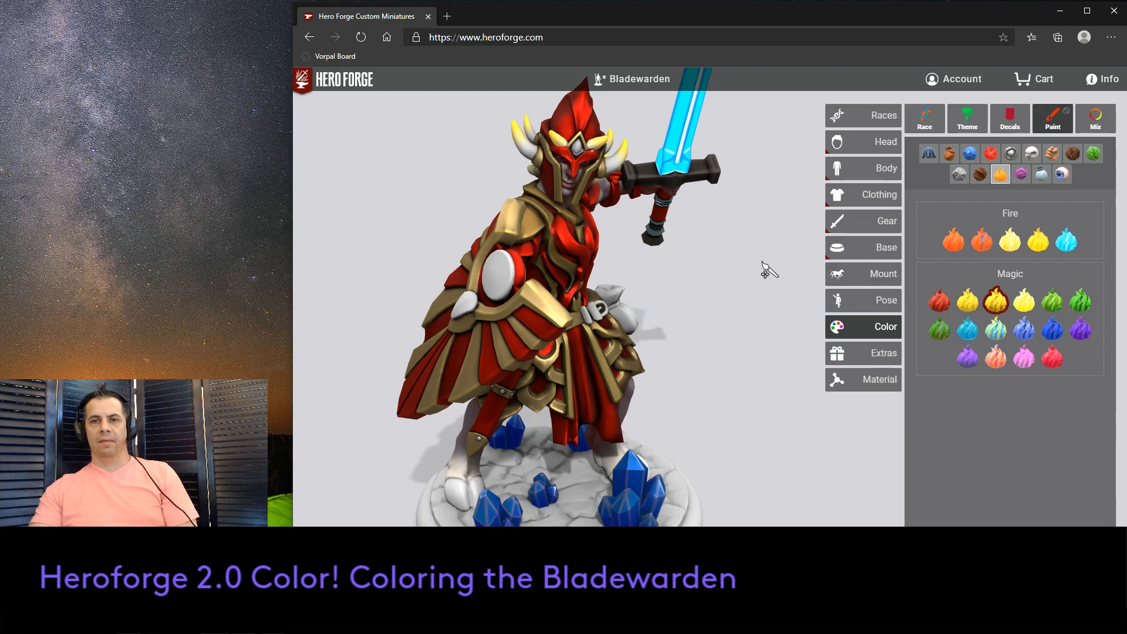
pyautogui.moveTo(767, 269)
pyautogui.mouseDown()
pyautogui.moveTo(754, 282)
pyautogui.moveTo(749, 251)
pyautogui.moveTo(756, 263)
pyautogui.mouseUp()
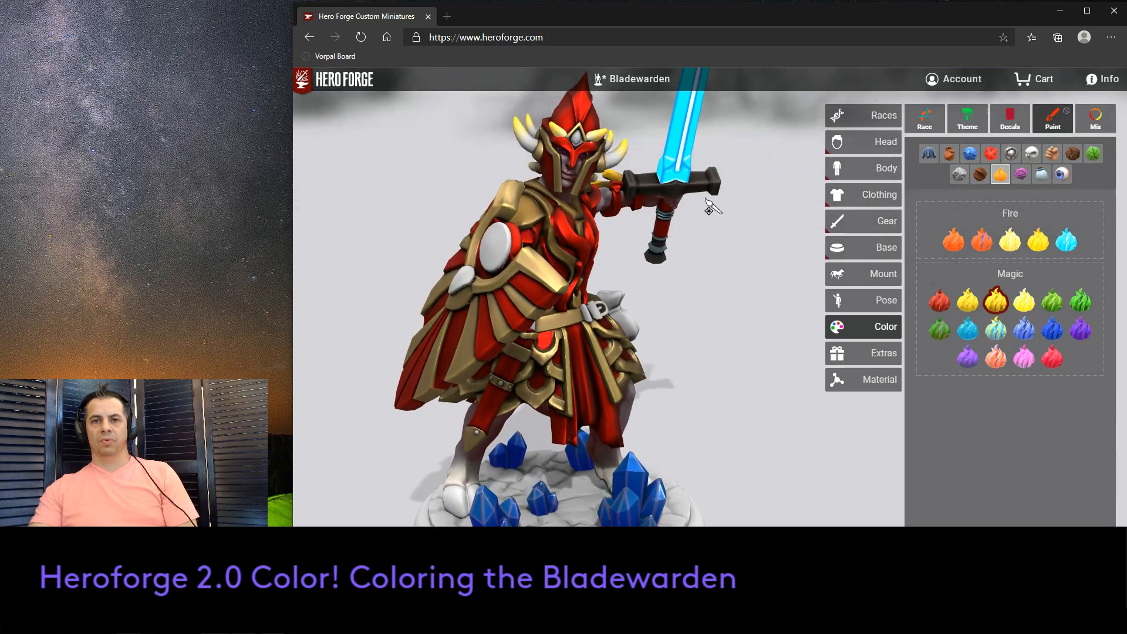
# Paint the helmet's forehead gem and the shield's round disc and teardrop gem with the golden yellow Magic paint.
pyautogui.click(579, 140)
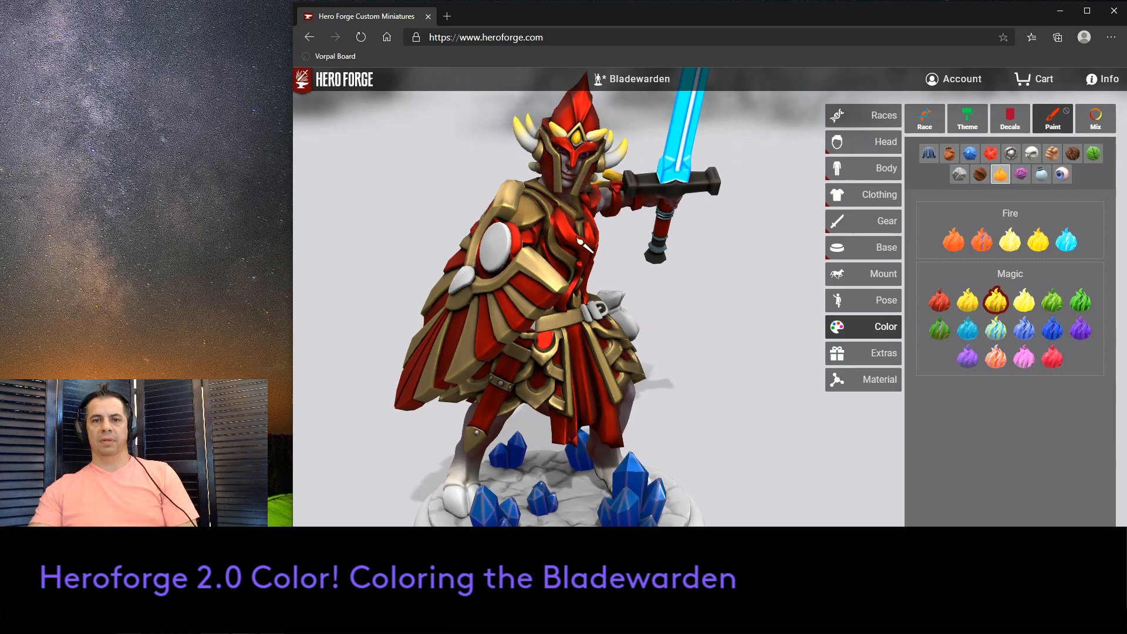
pyautogui.click(497, 247)
pyautogui.click(464, 279)
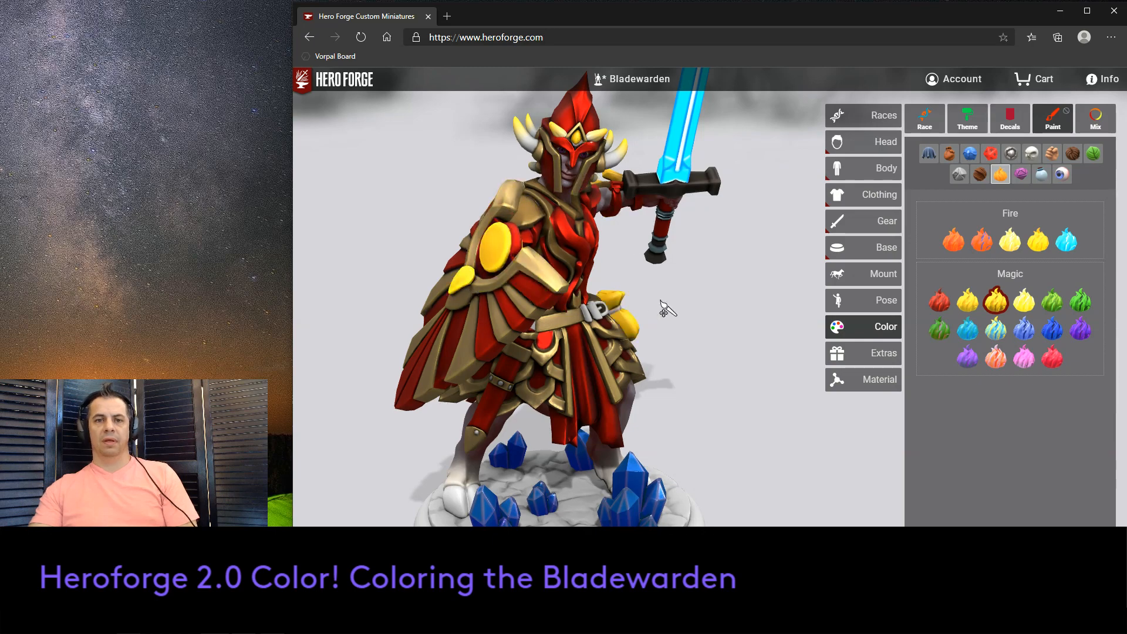
pyautogui.moveTo(664, 307); pyautogui.dragTo(683, 297)
pyautogui.moveTo(763, 319); pyautogui.dragTo(686, 312)
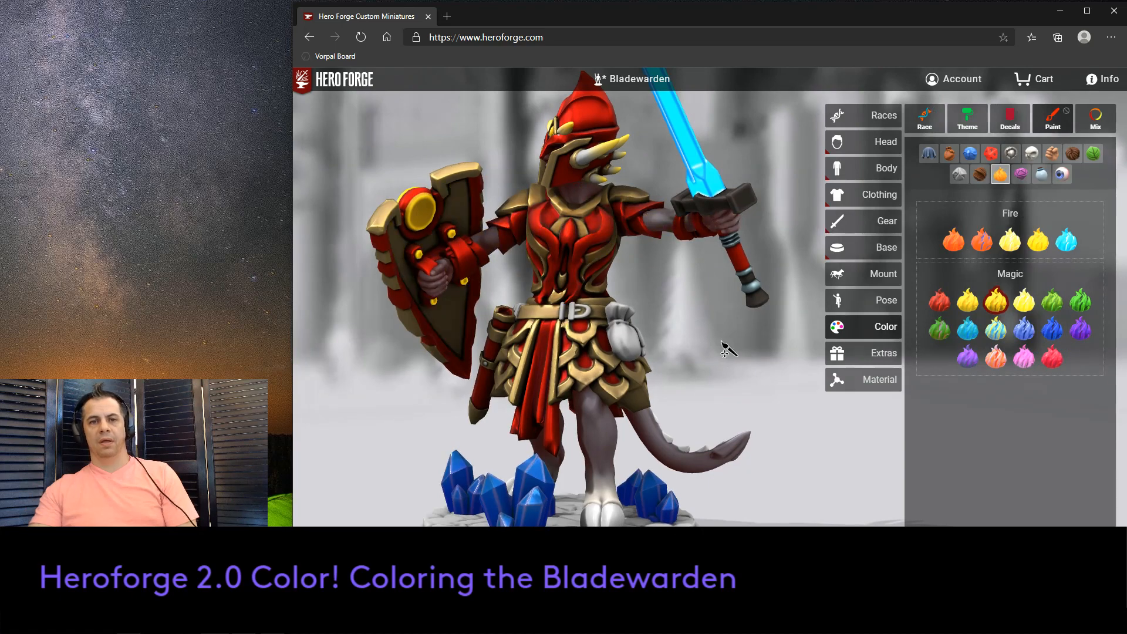
# Paint the chest panels below the collar with the golden yellow Magic paint, and try it on the sleeve edges.
pyautogui.moveTo(727, 348); pyautogui.dragTo(821, 349)
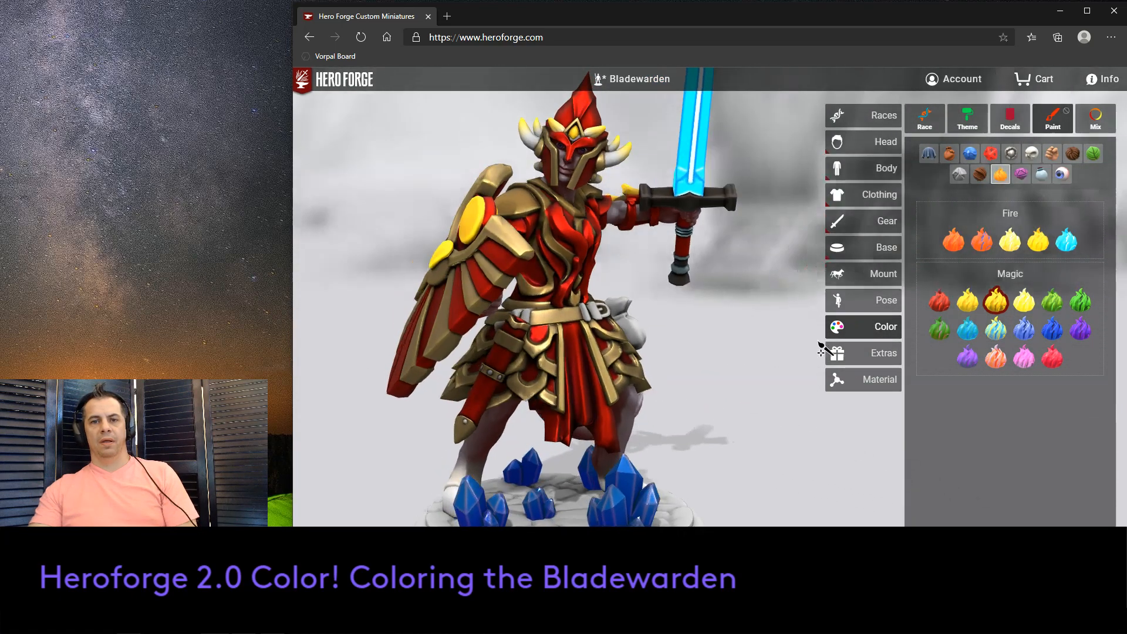
pyautogui.moveTo(715, 338)
pyautogui.mouseDown()
pyautogui.moveTo(674, 327)
pyautogui.moveTo(790, 342)
pyautogui.moveTo(722, 337)
pyautogui.mouseUp()
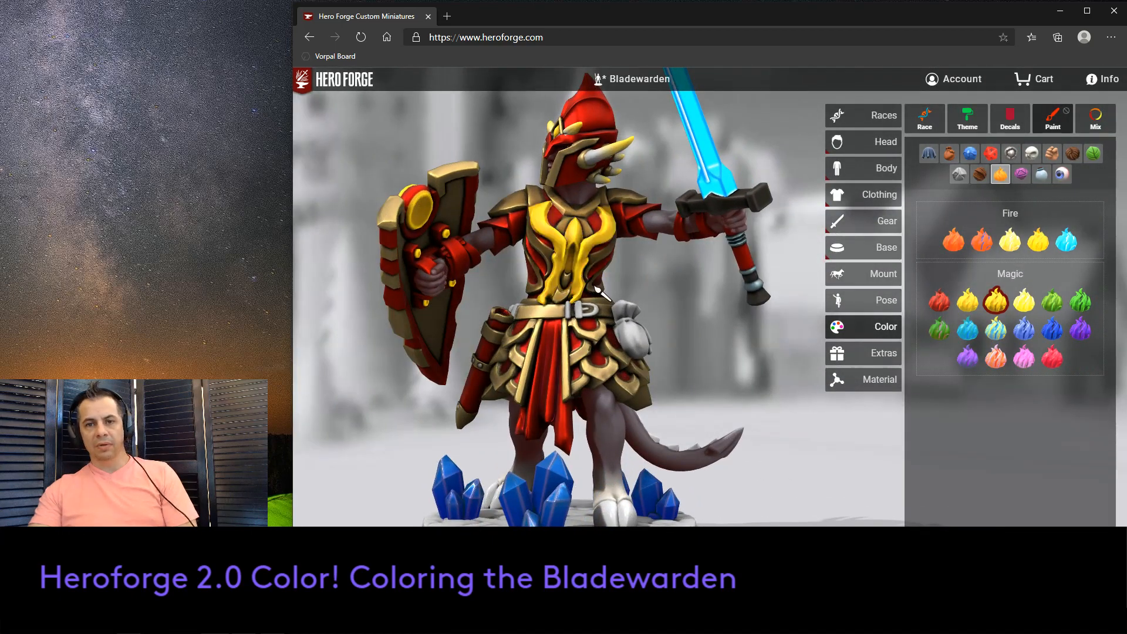
pyautogui.moveTo(767, 339)
pyautogui.mouseDown()
pyautogui.moveTo(734, 351)
pyautogui.moveTo(726, 335)
pyautogui.moveTo(751, 345)
pyautogui.mouseUp()
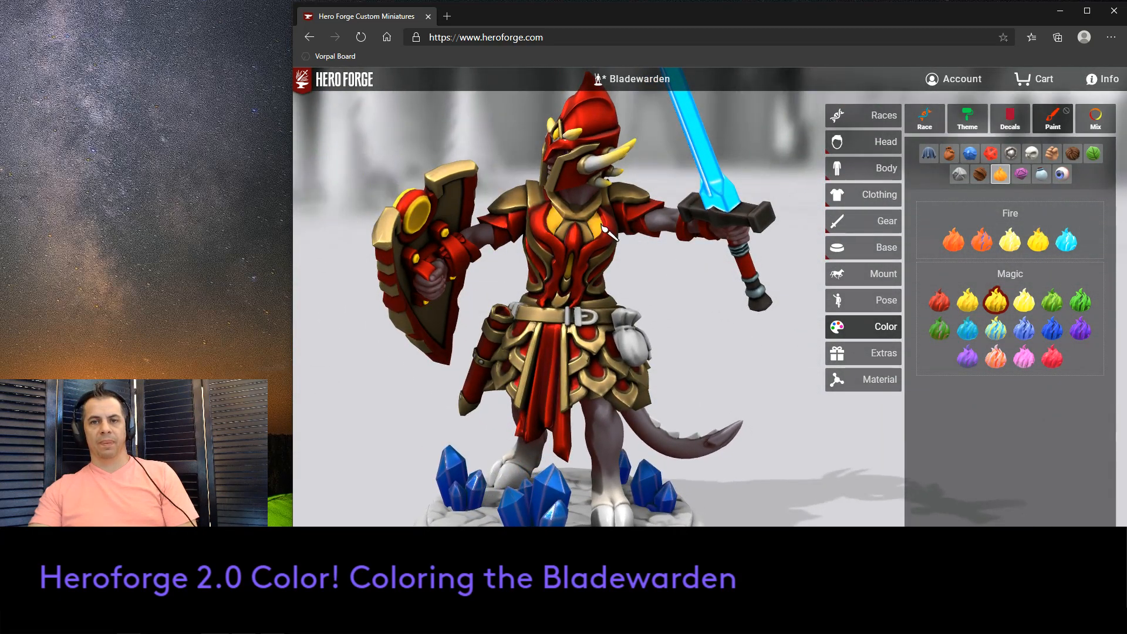
pyautogui.moveTo(751, 340)
pyautogui.mouseDown()
pyautogui.moveTo(693, 309)
pyautogui.moveTo(722, 310)
pyautogui.mouseUp()
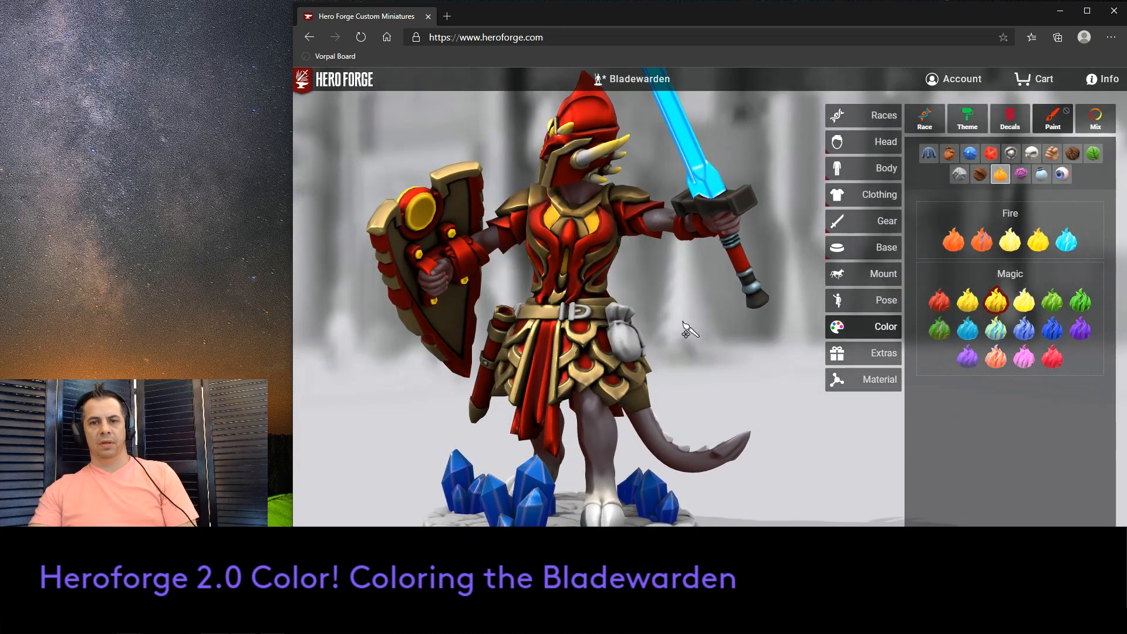
pyautogui.moveTo(685, 330); pyautogui.dragTo(711, 327)
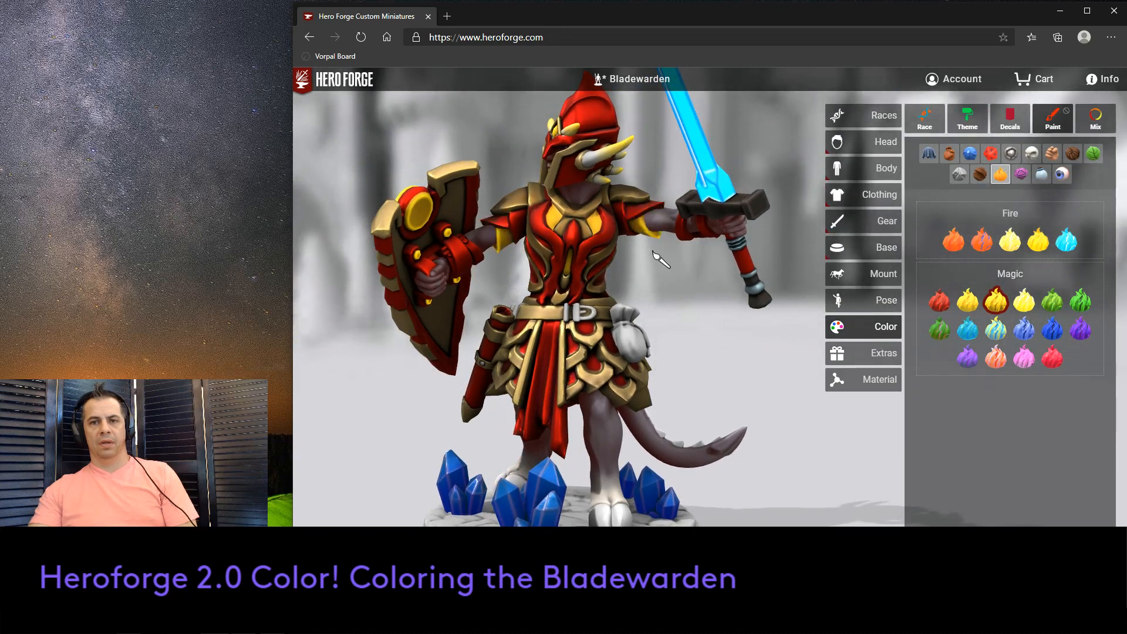
pyautogui.moveTo(669, 309)
pyautogui.mouseDown()
pyautogui.moveTo(717, 318)
pyautogui.moveTo(728, 303)
pyautogui.moveTo(719, 322)
pyautogui.moveTo(736, 427)
pyautogui.moveTo(752, 360)
pyautogui.moveTo(727, 370)
pyautogui.moveTo(774, 332)
pyautogui.moveTo(797, 370)
pyautogui.moveTo(747, 264)
pyautogui.moveTo(747, 302)
pyautogui.moveTo(740, 276)
pyautogui.moveTo(682, 271)
pyautogui.moveTo(671, 238)
pyautogui.mouseUp()
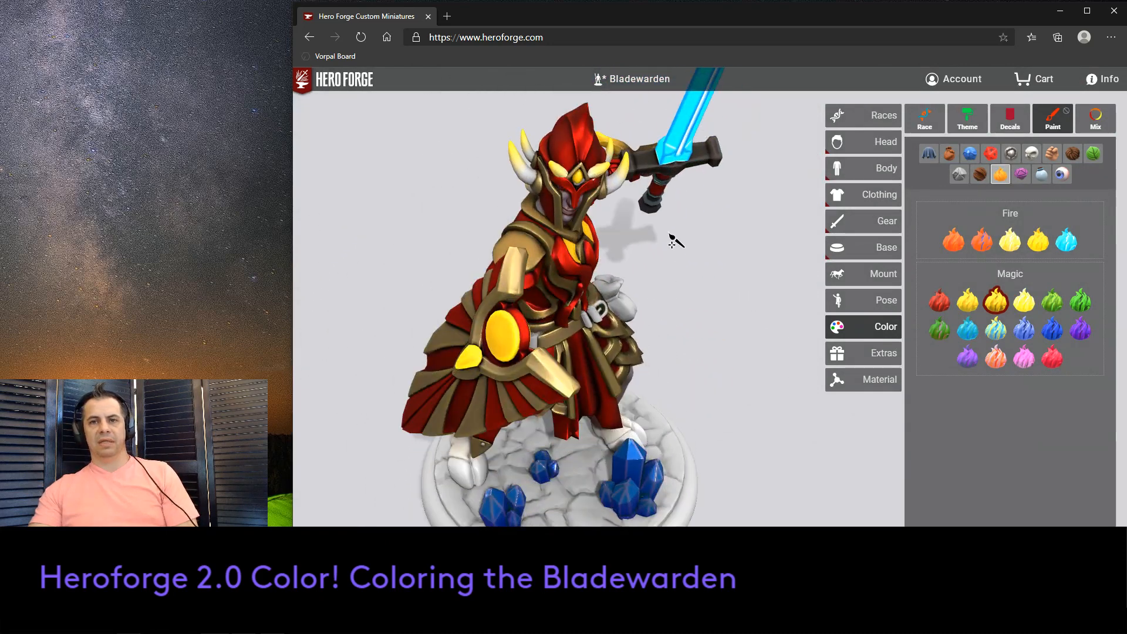
# Paint the head's curved horns with the cream-colored Bone paint.
pyautogui.click(1031, 154)
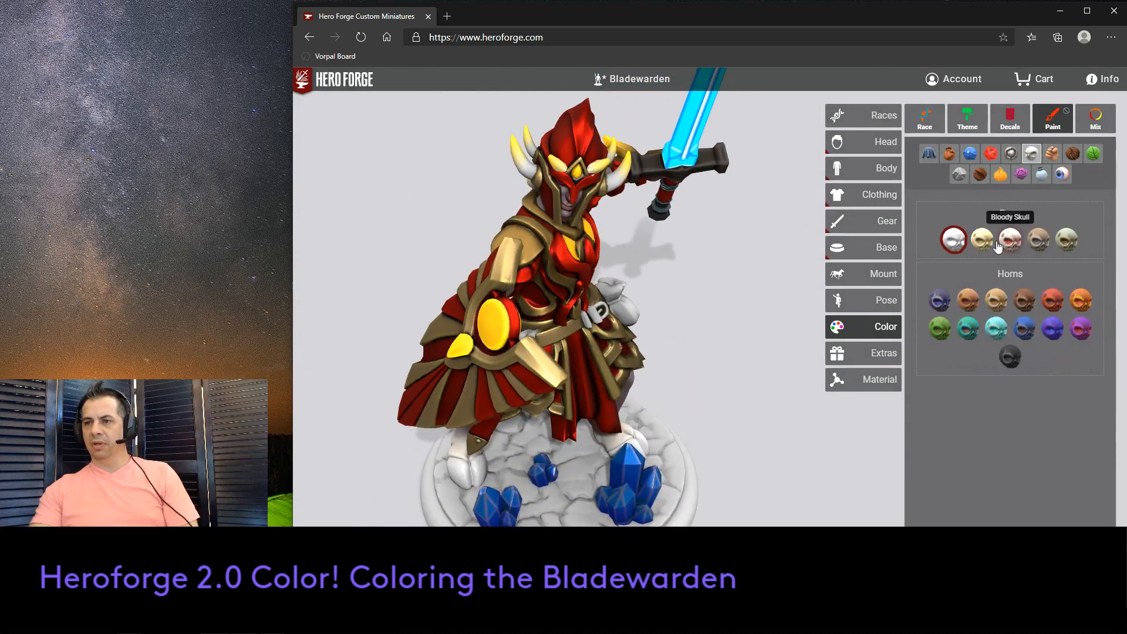
pyautogui.click(983, 250)
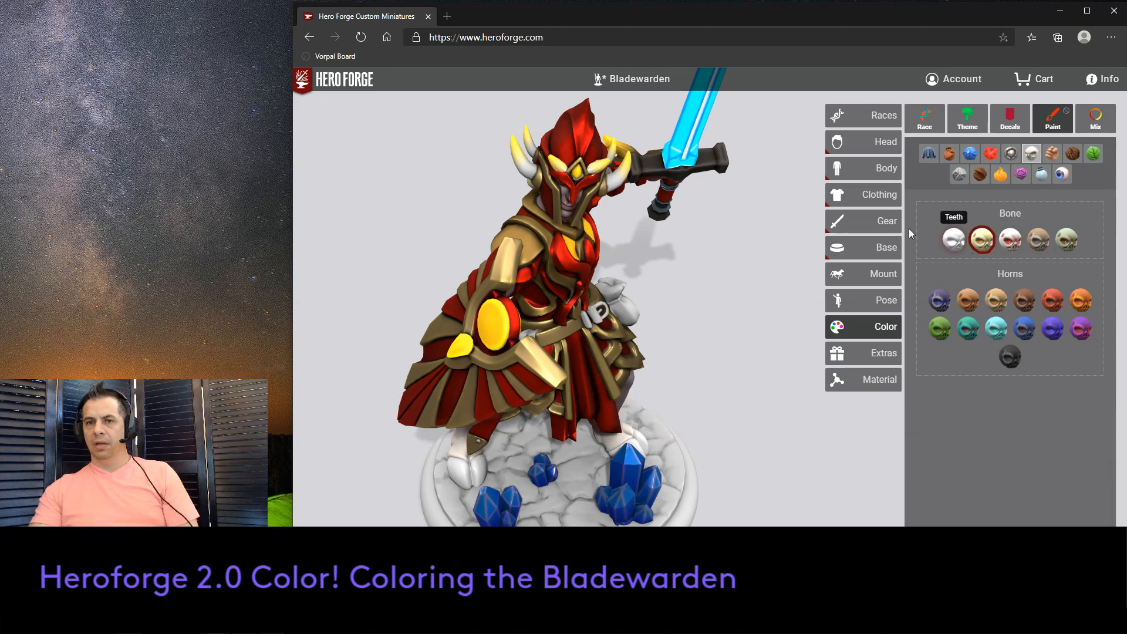
pyautogui.click(631, 184)
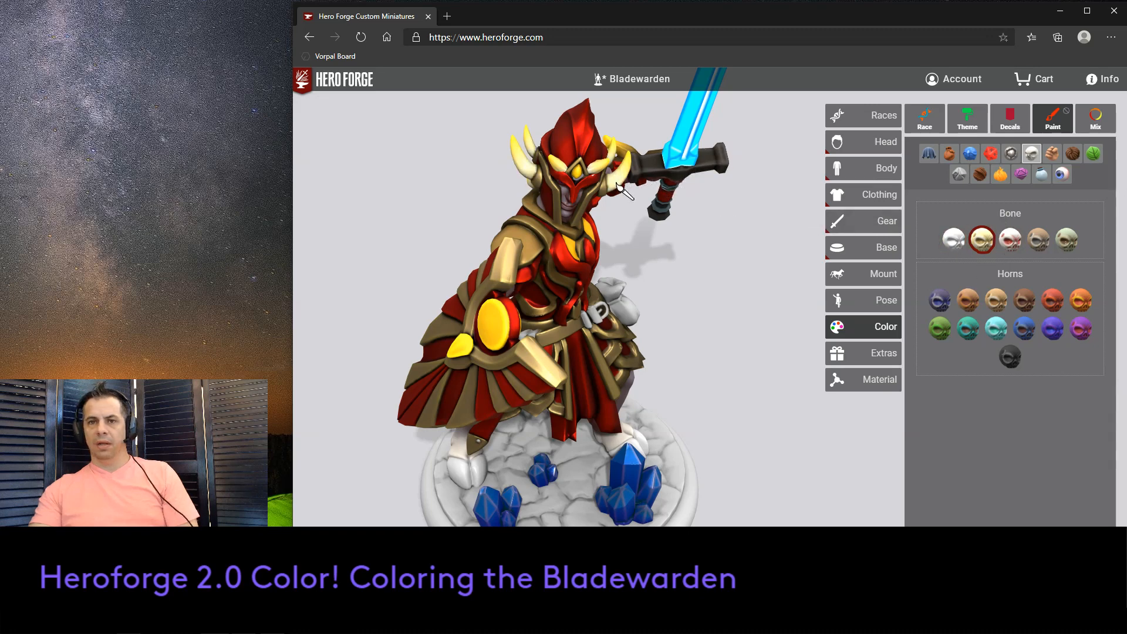
pyautogui.moveTo(767, 332); pyautogui.dragTo(681, 352)
pyautogui.moveTo(781, 383); pyautogui.dragTo(769, 340)
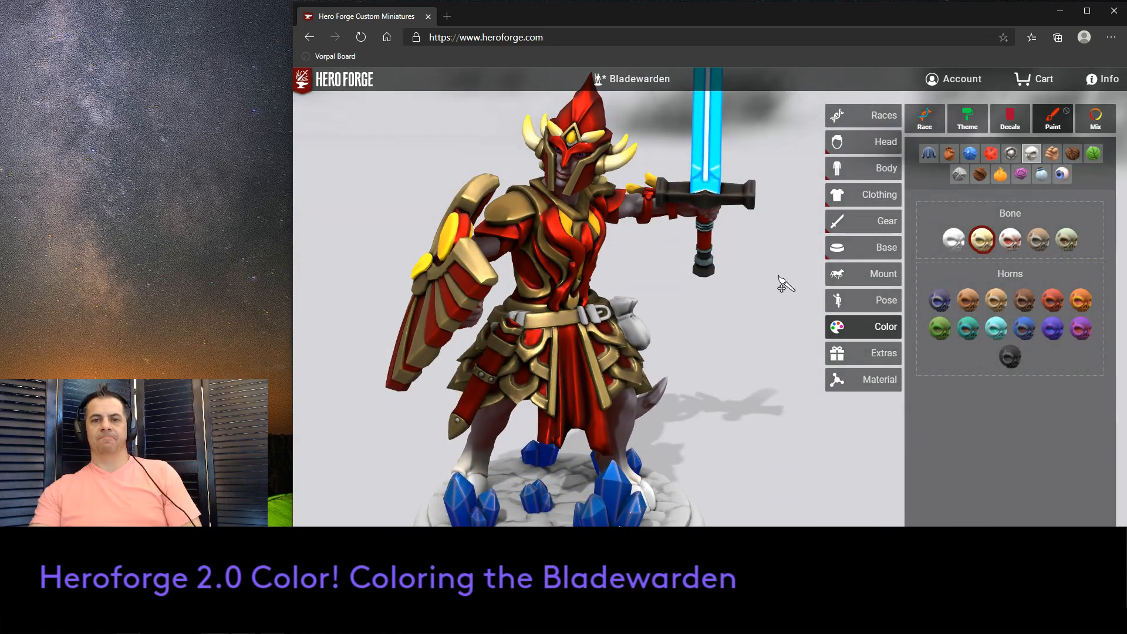
# Paint the belt pouch with the black Dyed leather paint, and try the bright red Dyed leather on its tie.
pyautogui.click(951, 152)
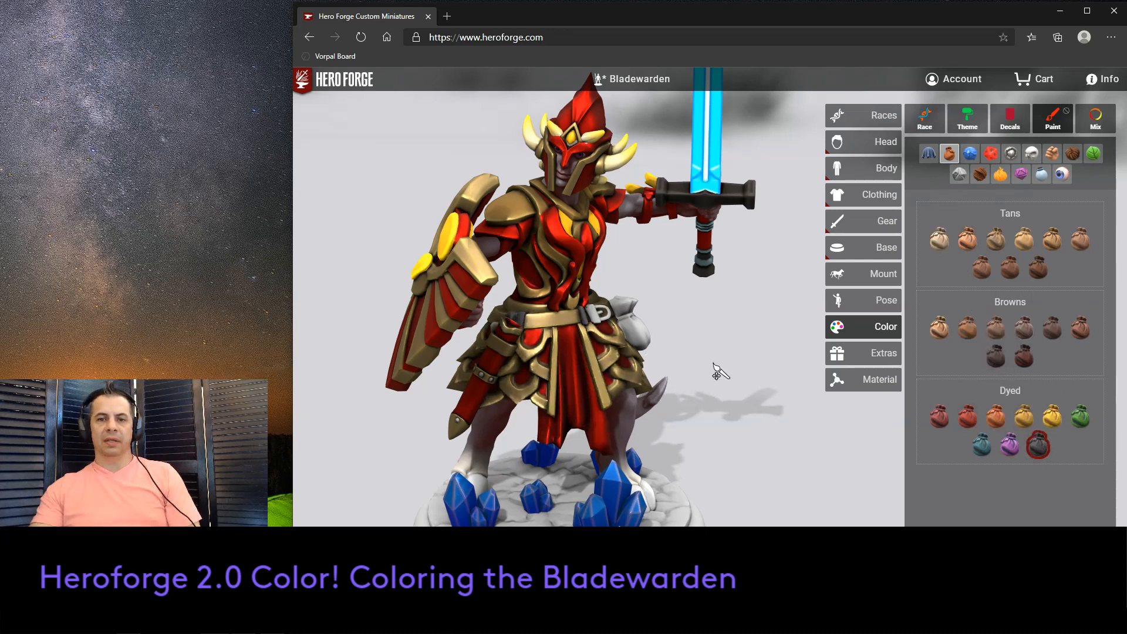
pyautogui.moveTo(722, 363); pyautogui.dragTo(672, 370)
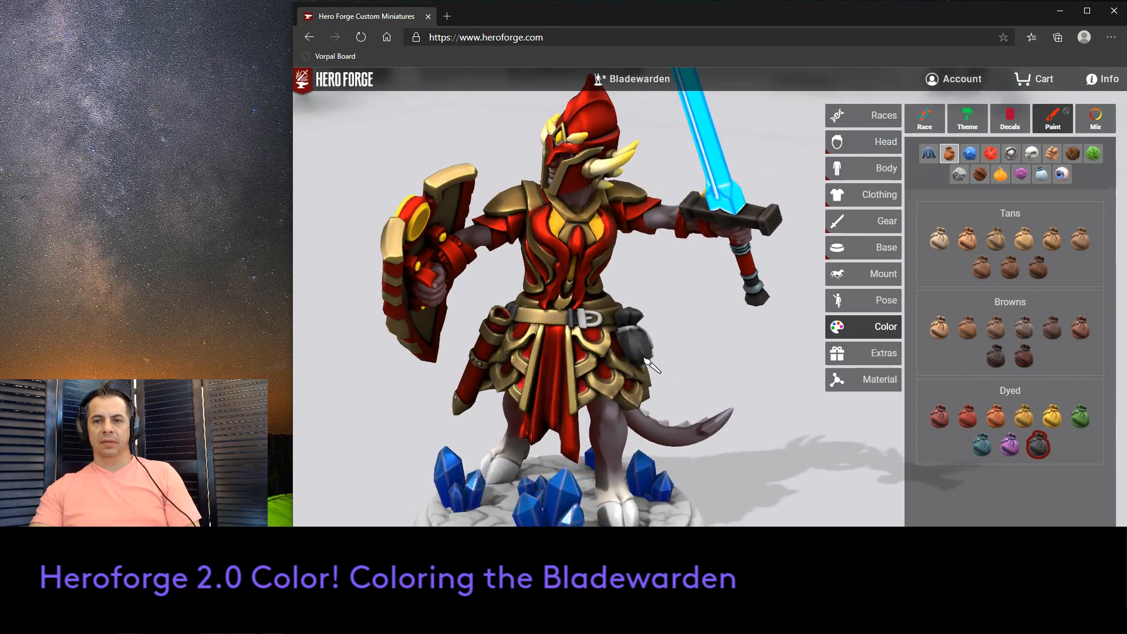
pyautogui.moveTo(742, 363); pyautogui.dragTo(695, 364)
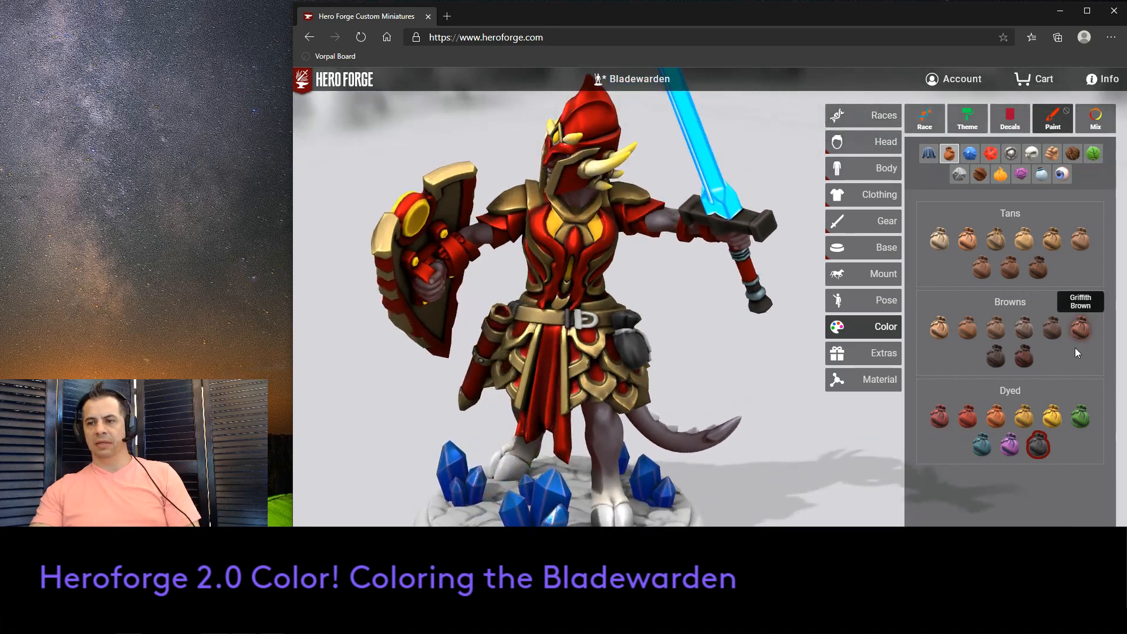
pyautogui.click(967, 417)
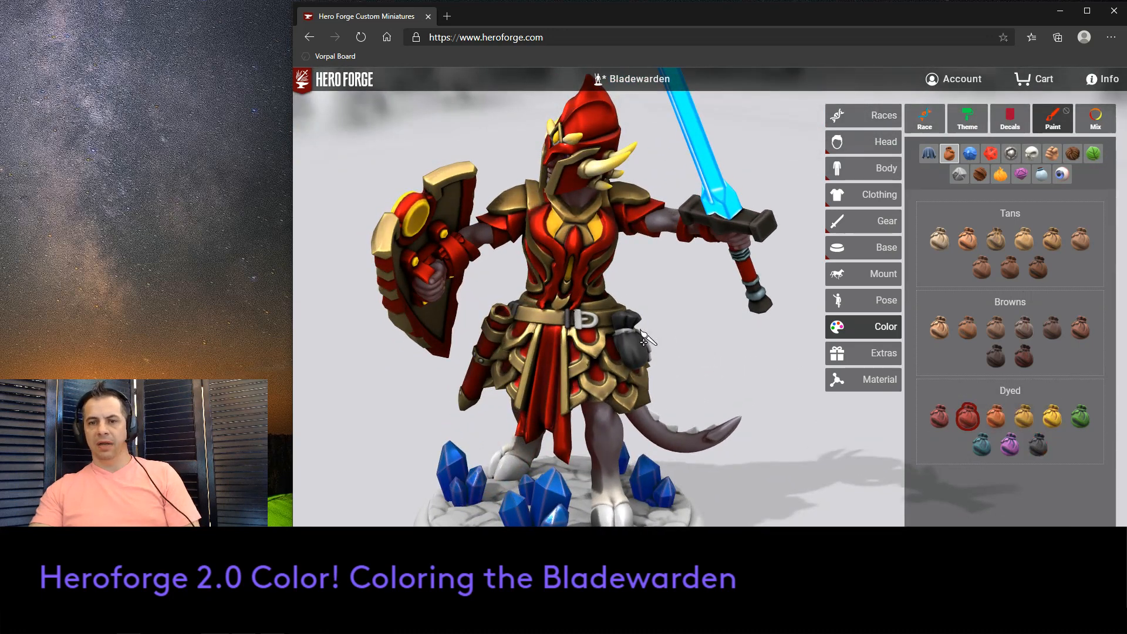
pyautogui.moveTo(728, 386); pyautogui.dragTo(777, 371)
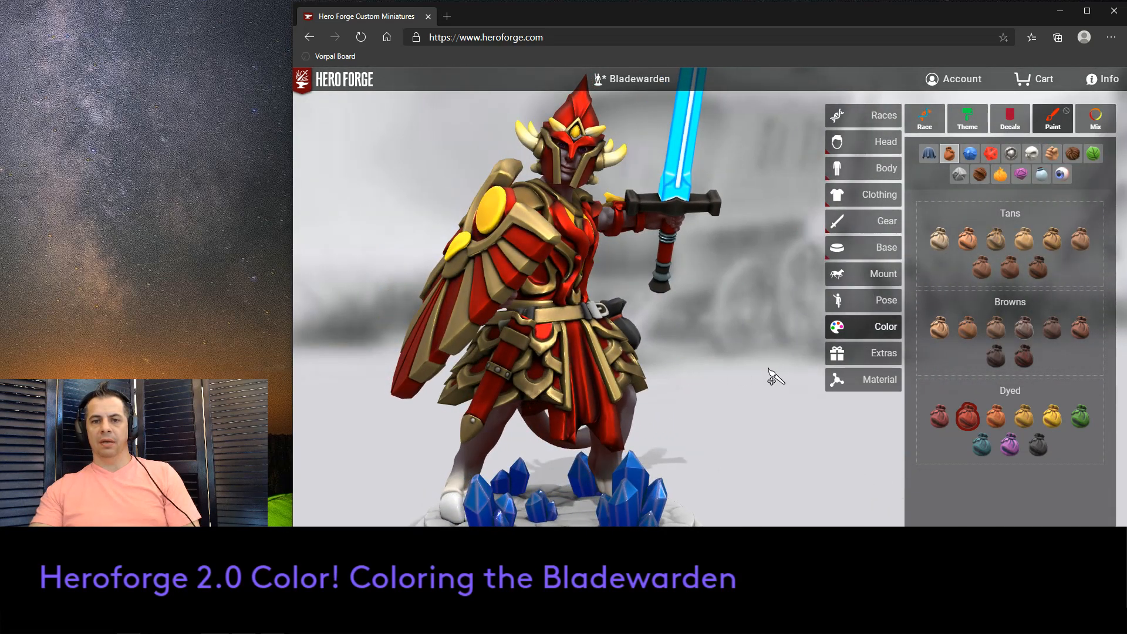
# Paint the studs on the scabbard's bands with the golden yellow Magic paint, and try it on the scabbard's pointed tip.
pyautogui.click(1000, 176)
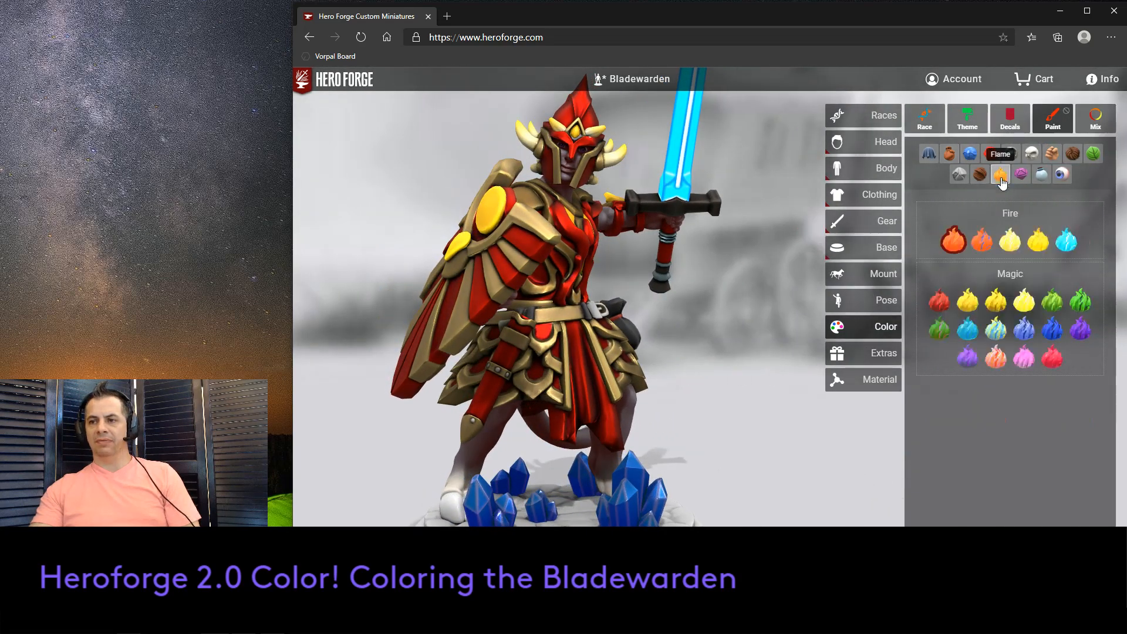
pyautogui.click(1003, 306)
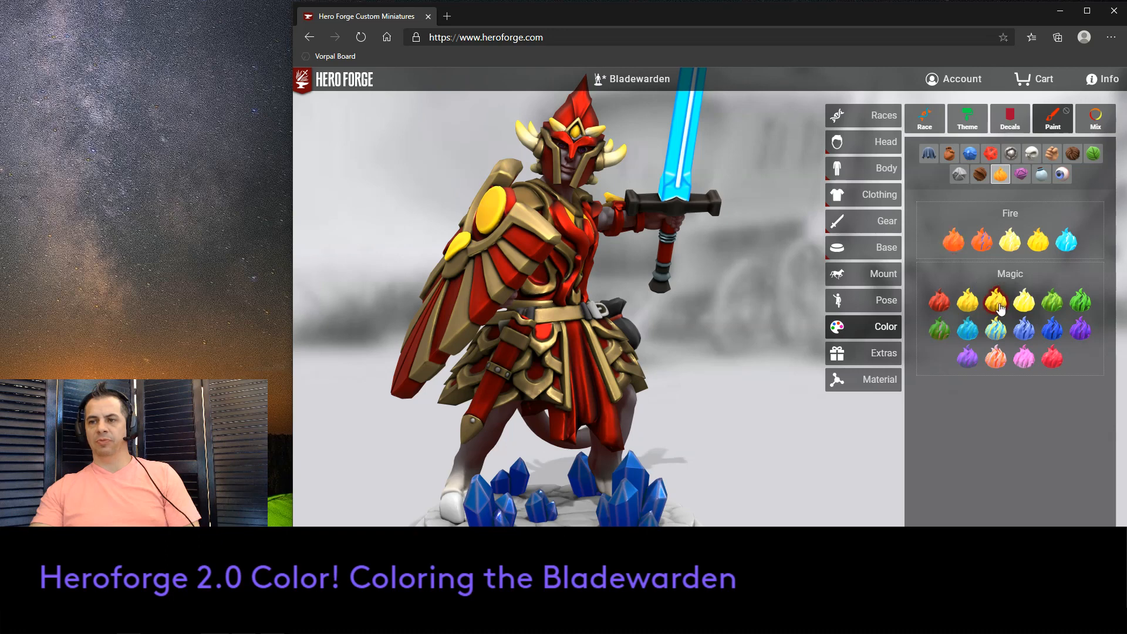
pyautogui.click(497, 226)
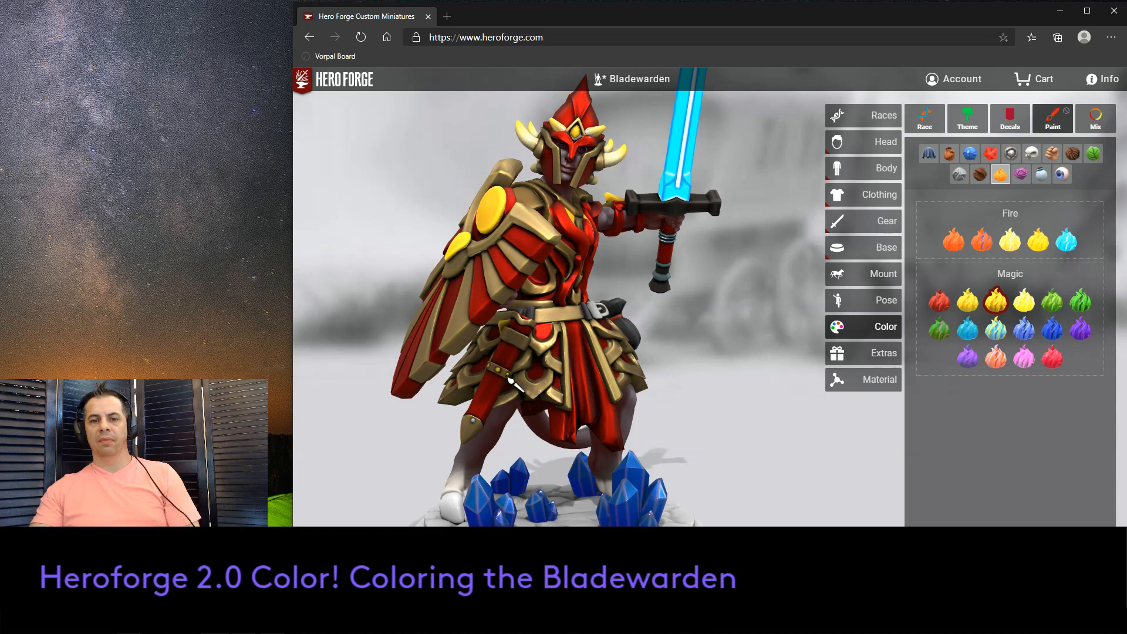
pyautogui.moveTo(735, 372)
pyautogui.mouseDown()
pyautogui.moveTo(704, 340)
pyautogui.moveTo(765, 315)
pyautogui.moveTo(800, 319)
pyautogui.moveTo(767, 354)
pyautogui.mouseUp()
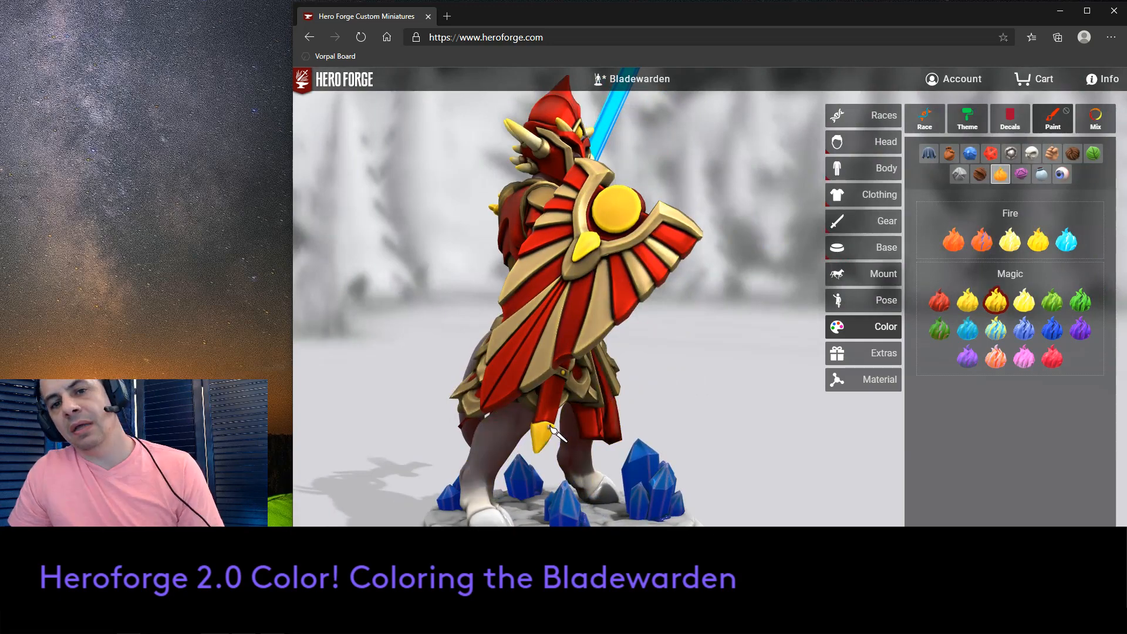
pyautogui.click(552, 431)
pyautogui.moveTo(705, 381); pyautogui.dragTo(683, 370)
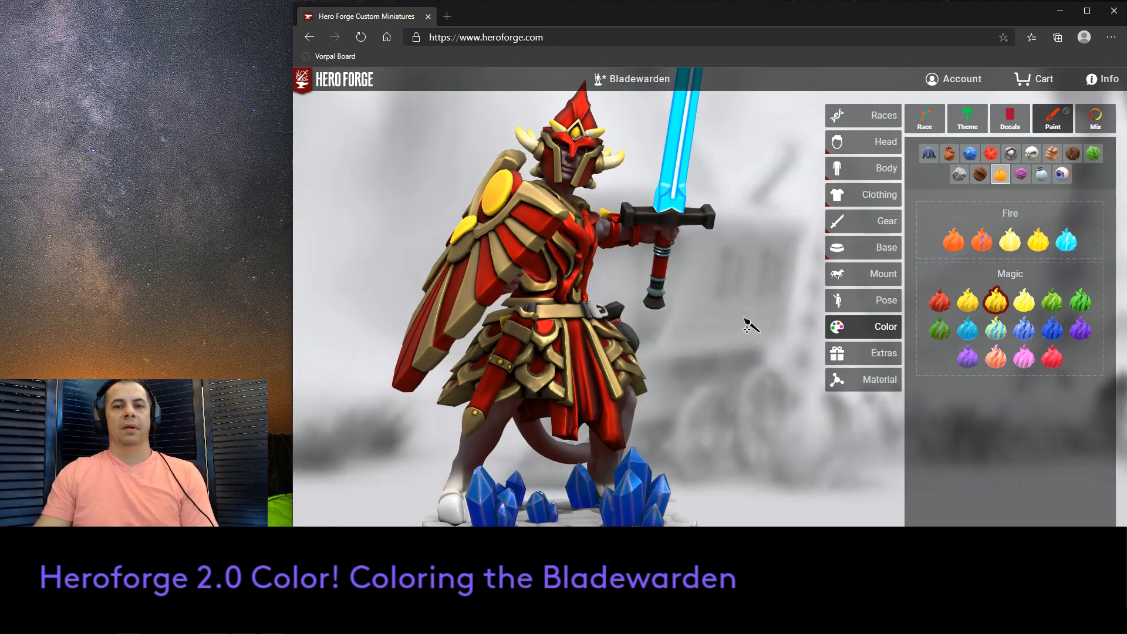
pyautogui.moveTo(745, 327); pyautogui.dragTo(725, 327)
pyautogui.moveTo(743, 376); pyautogui.dragTo(704, 375)
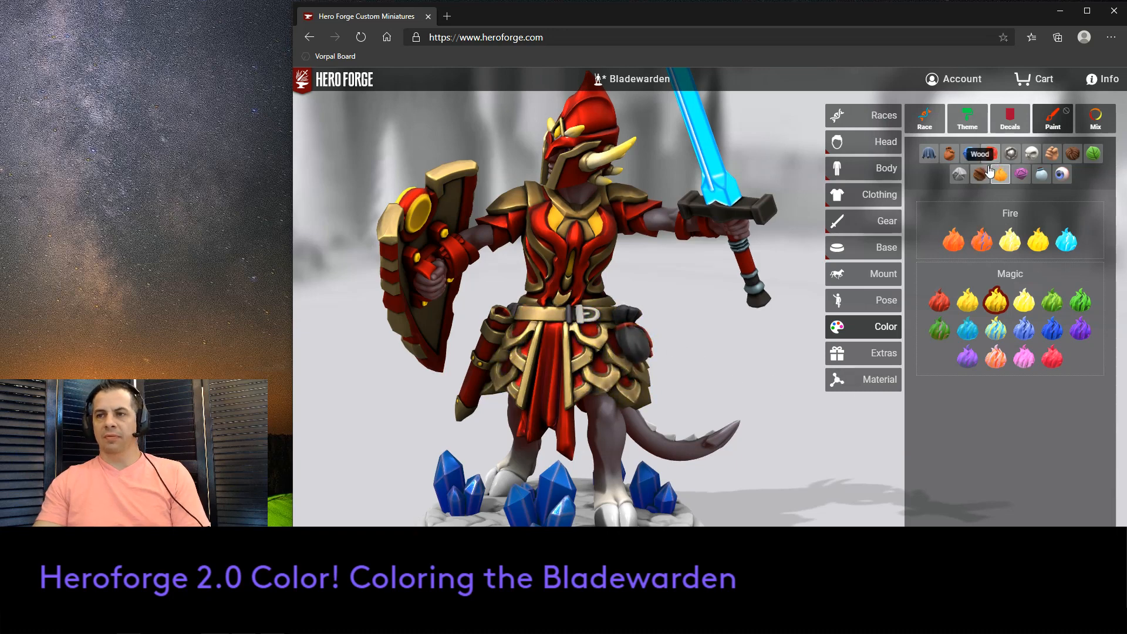
# Paint the belt buckle with the black Natural metal paint.
pyautogui.click(1011, 158)
pyautogui.scroll(-3, 980, 469)
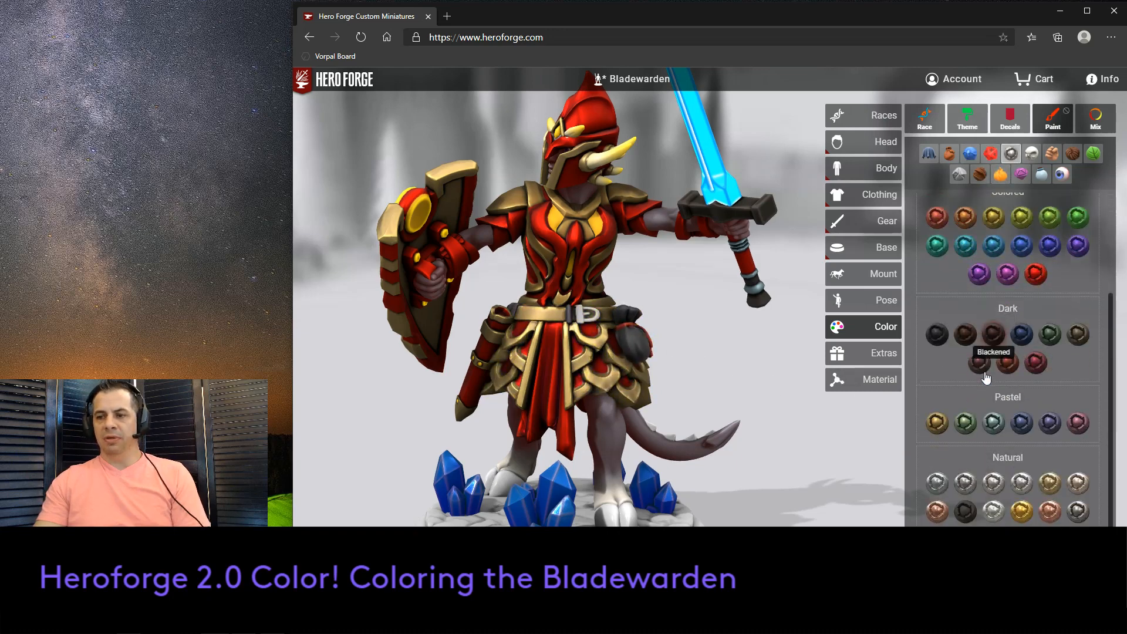
pyautogui.click(966, 509)
pyautogui.click(603, 321)
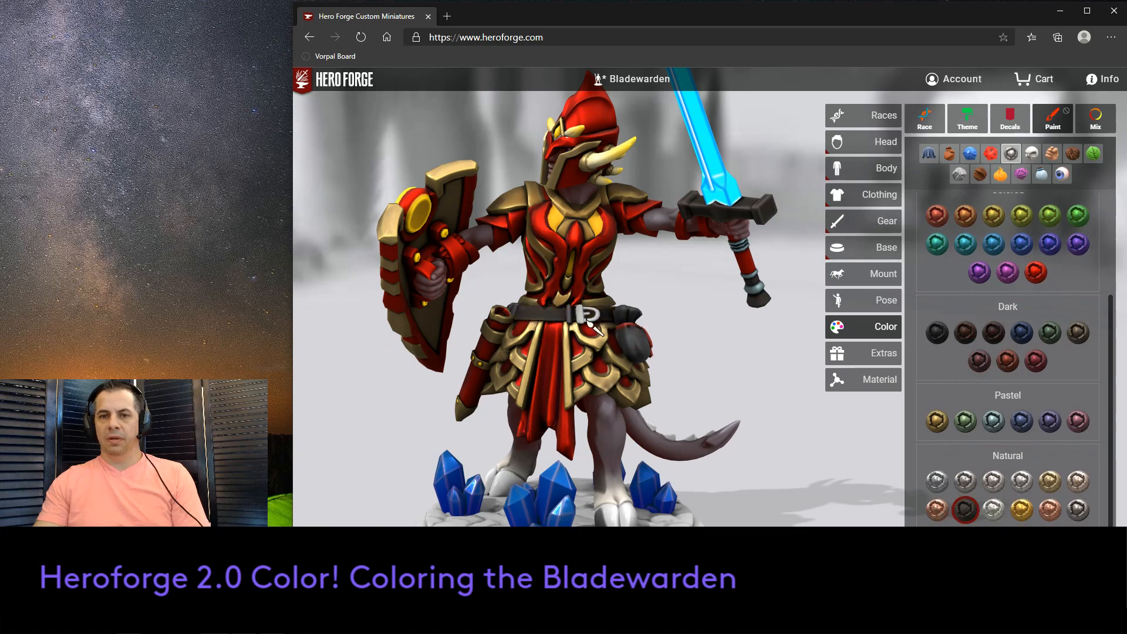
pyautogui.click(589, 323)
# Paint the miniature's hooves with the black Horns paint.
pyautogui.moveTo(771, 388)
pyautogui.mouseDown()
pyautogui.moveTo(739, 385)
pyautogui.moveTo(775, 388)
pyautogui.moveTo(745, 395)
pyautogui.moveTo(767, 395)
pyautogui.moveTo(713, 369)
pyautogui.moveTo(717, 380)
pyautogui.moveTo(797, 377)
pyautogui.moveTo(763, 387)
pyautogui.mouseUp()
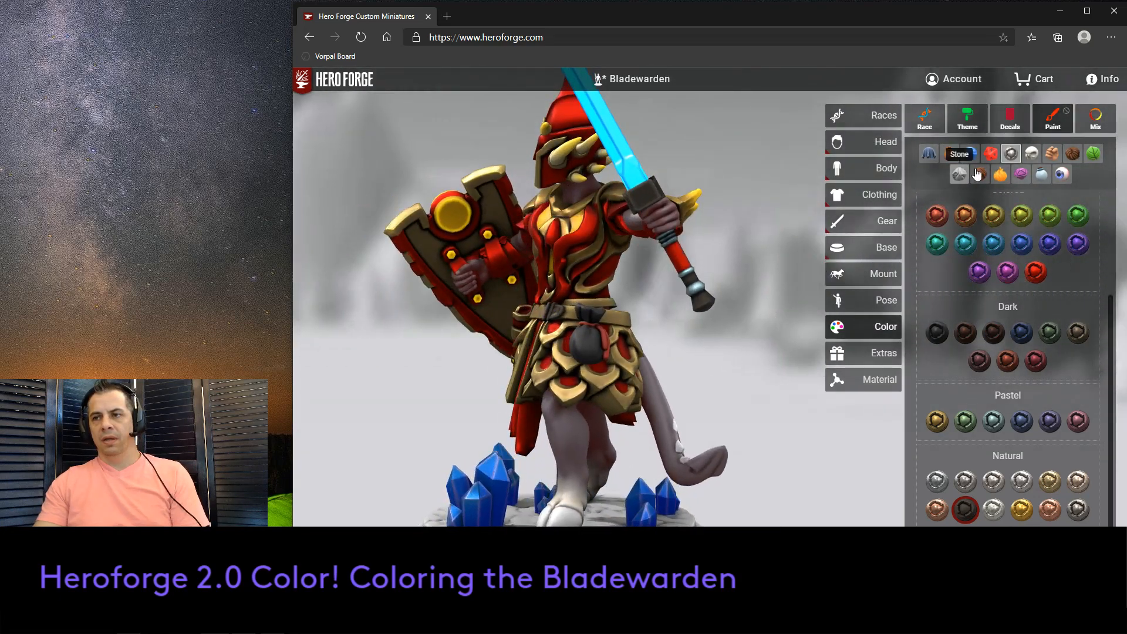
pyautogui.click(1031, 153)
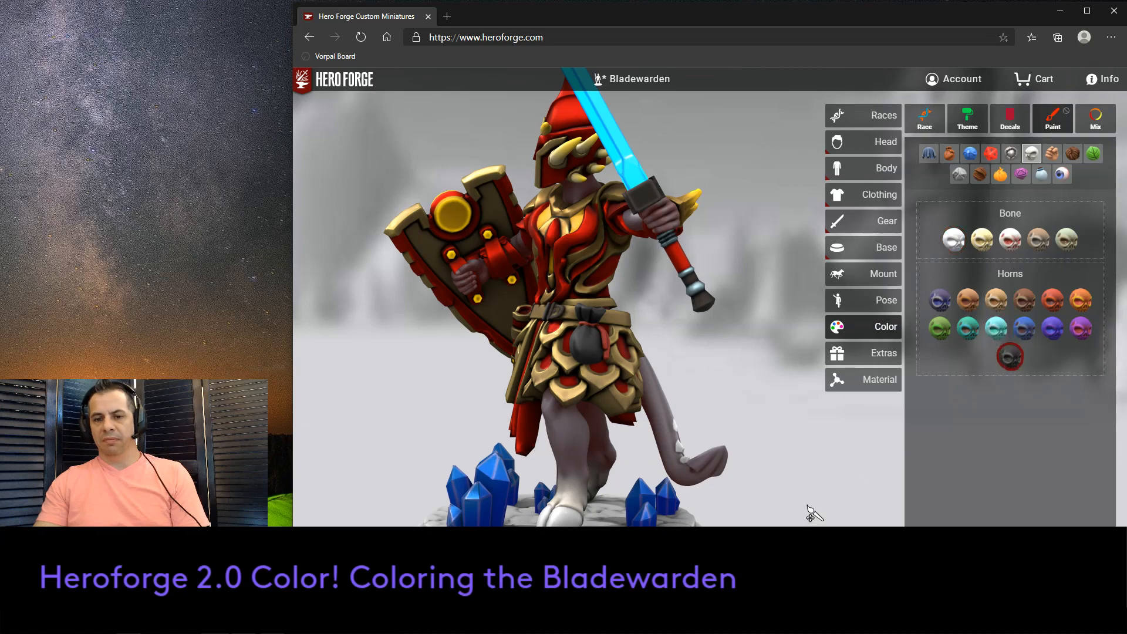
pyautogui.moveTo(807, 507)
pyautogui.mouseDown()
pyautogui.moveTo(833, 521)
pyautogui.moveTo(762, 491)
pyautogui.moveTo(741, 473)
pyautogui.moveTo(749, 470)
pyautogui.moveTo(683, 473)
pyautogui.moveTo(804, 456)
pyautogui.moveTo(747, 442)
pyautogui.moveTo(818, 496)
pyautogui.moveTo(843, 464)
pyautogui.moveTo(792, 508)
pyautogui.moveTo(763, 469)
pyautogui.mouseUp()
pyautogui.moveTo(740, 384); pyautogui.dragTo(802, 418)
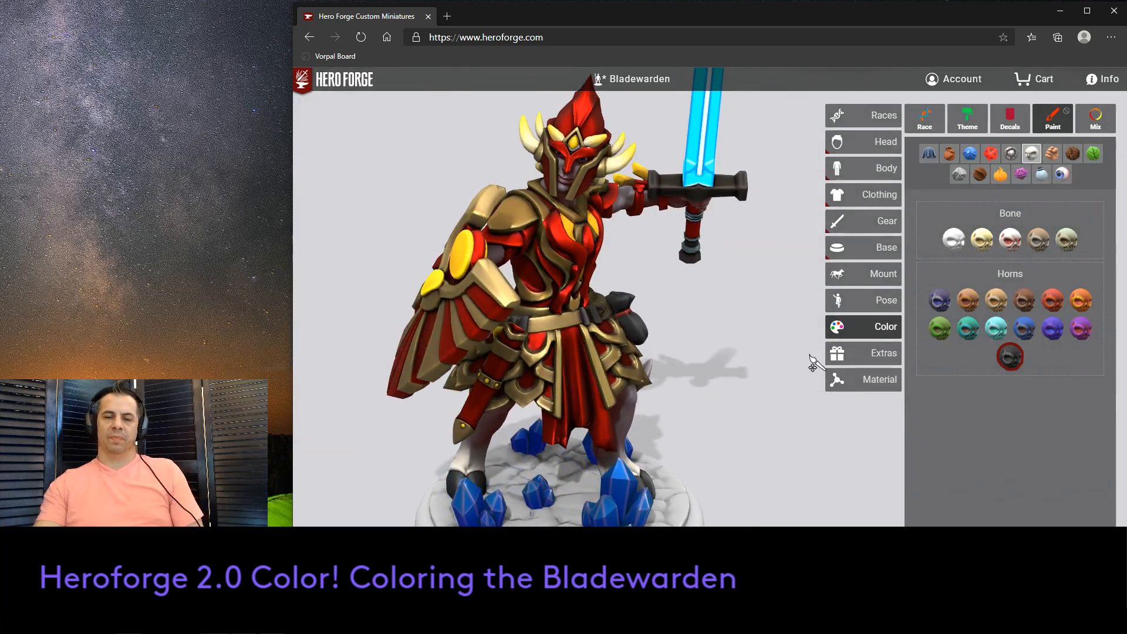
pyautogui.moveTo(812, 364); pyautogui.dragTo(787, 483)
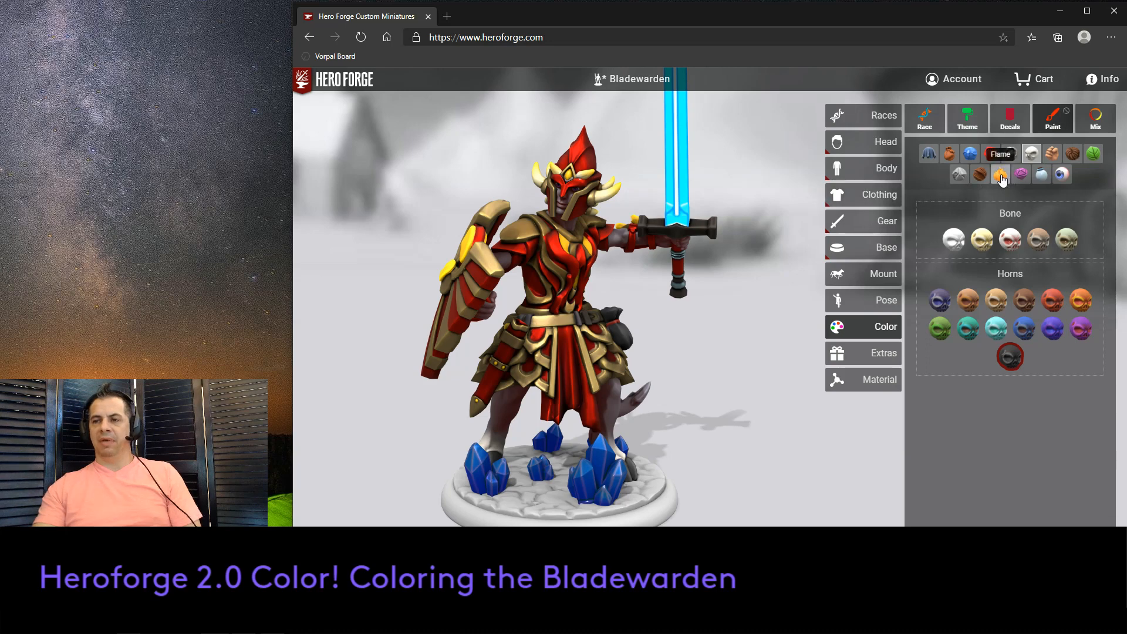
# Paint the base's paved ground with the blue-grey Polished stone paint.
pyautogui.click(959, 174)
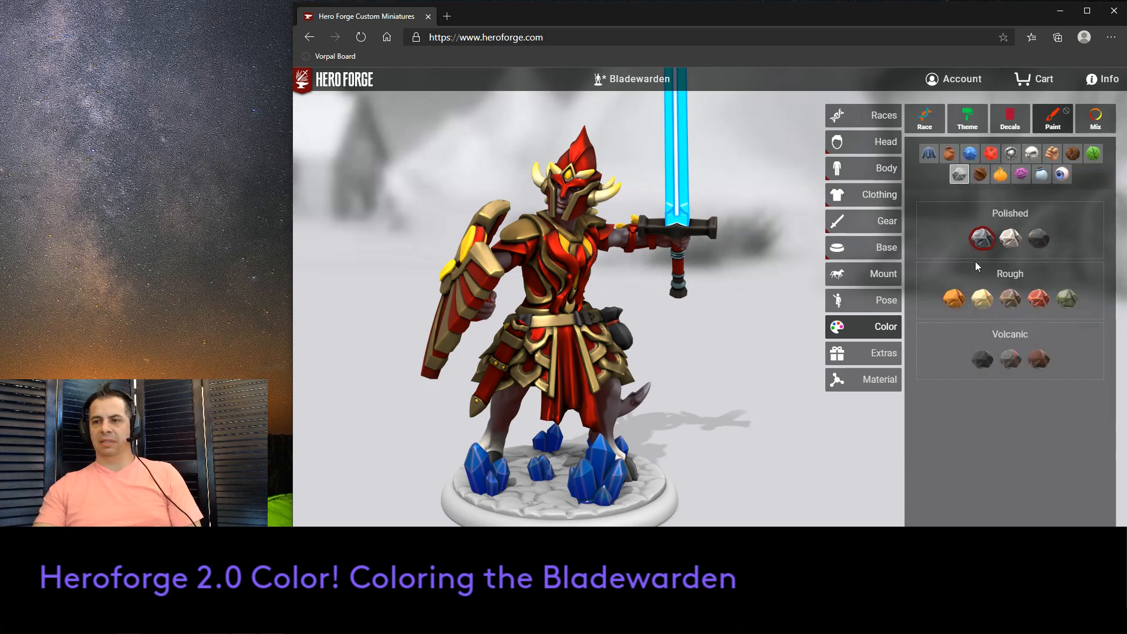
pyautogui.moveTo(737, 420); pyautogui.dragTo(763, 429)
pyautogui.click(596, 508)
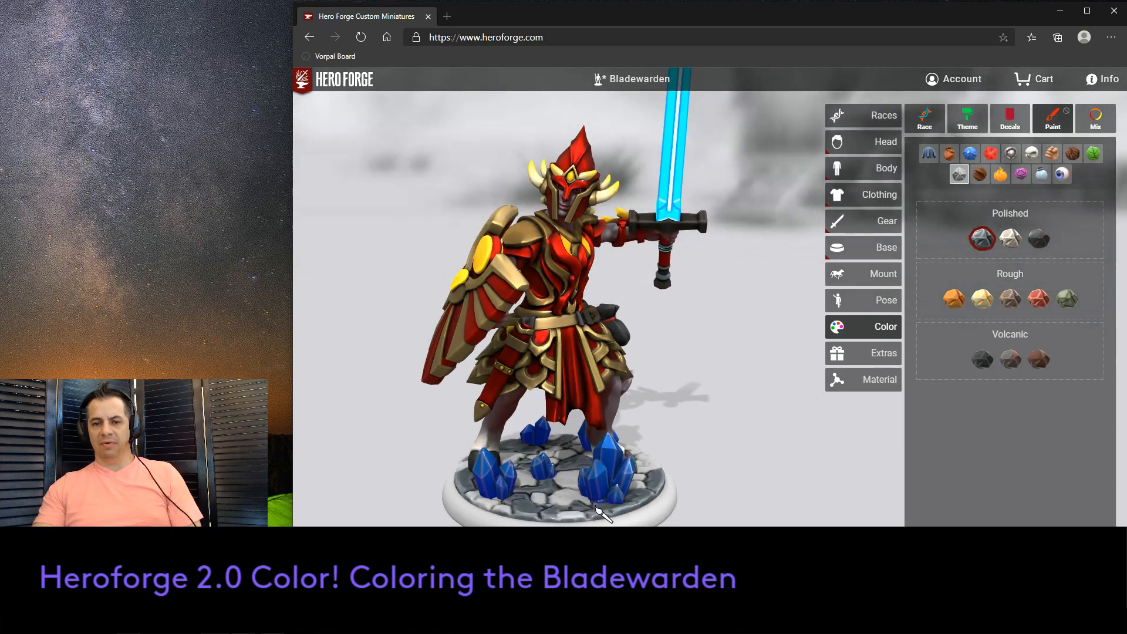
pyautogui.click(552, 502)
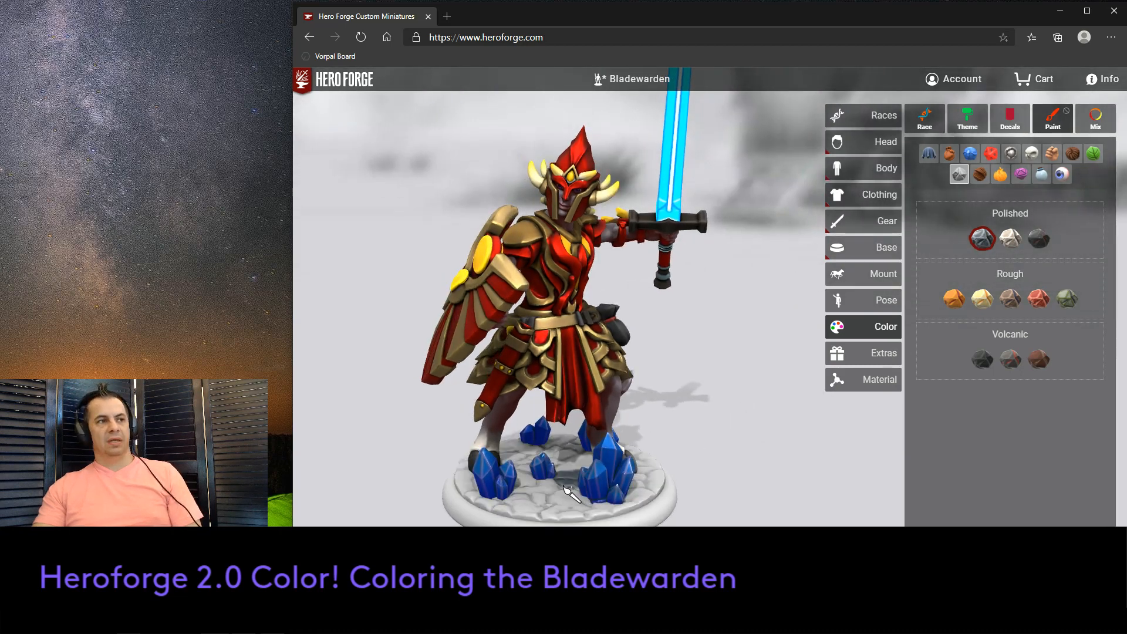
pyautogui.click(570, 504)
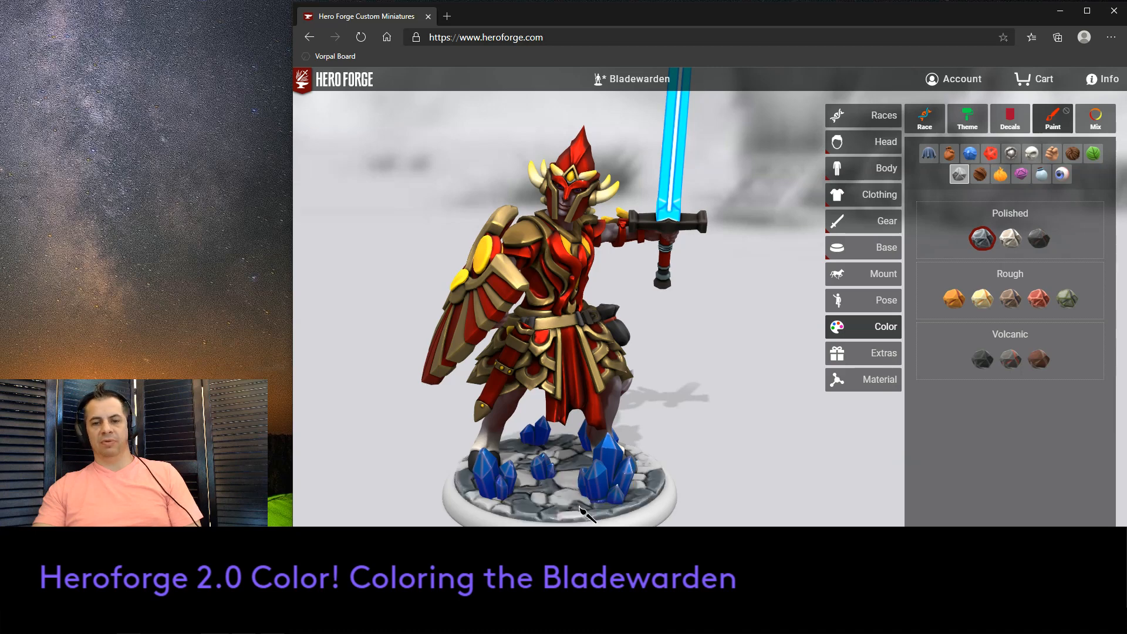
# Vary the base's paving stones with the white and black Polished stone paints.
pyautogui.click(1010, 238)
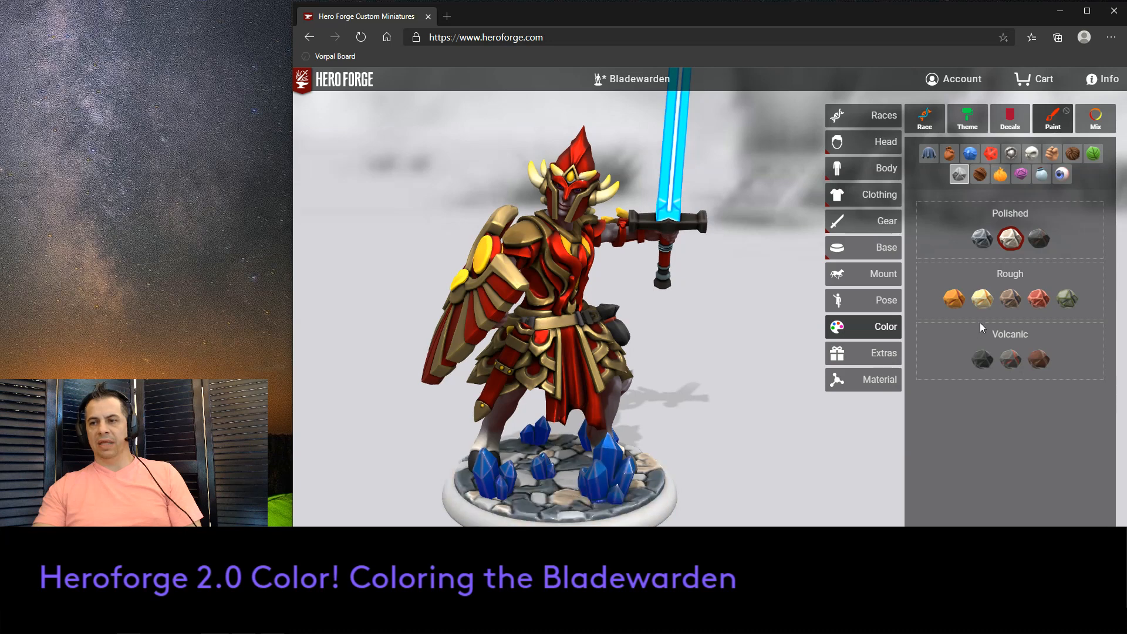
pyautogui.click(1039, 238)
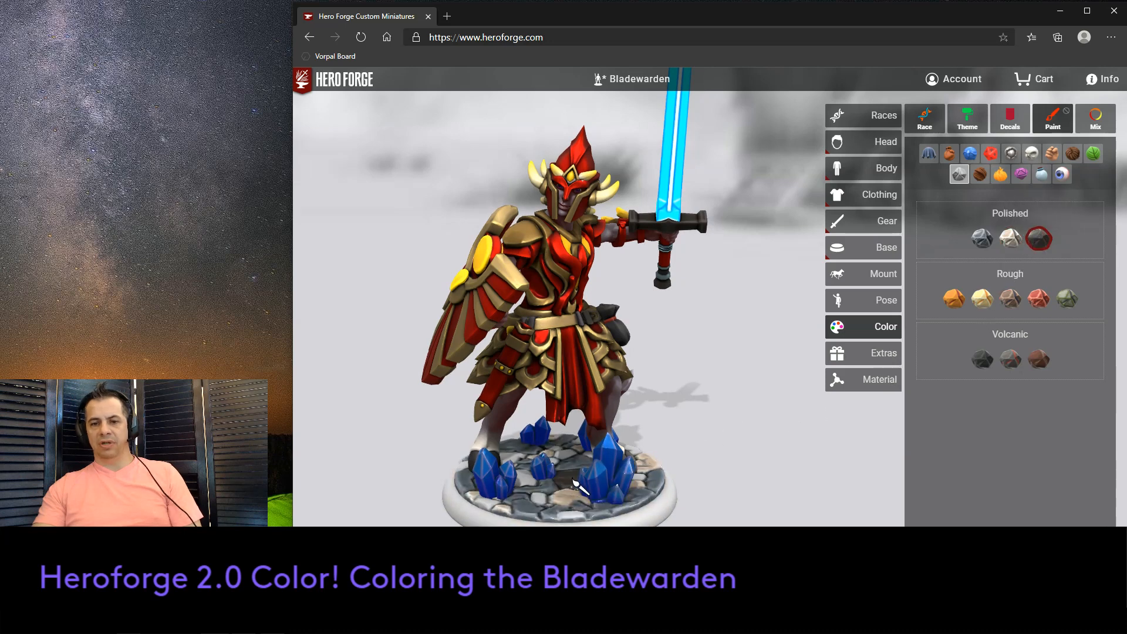
pyautogui.click(551, 499)
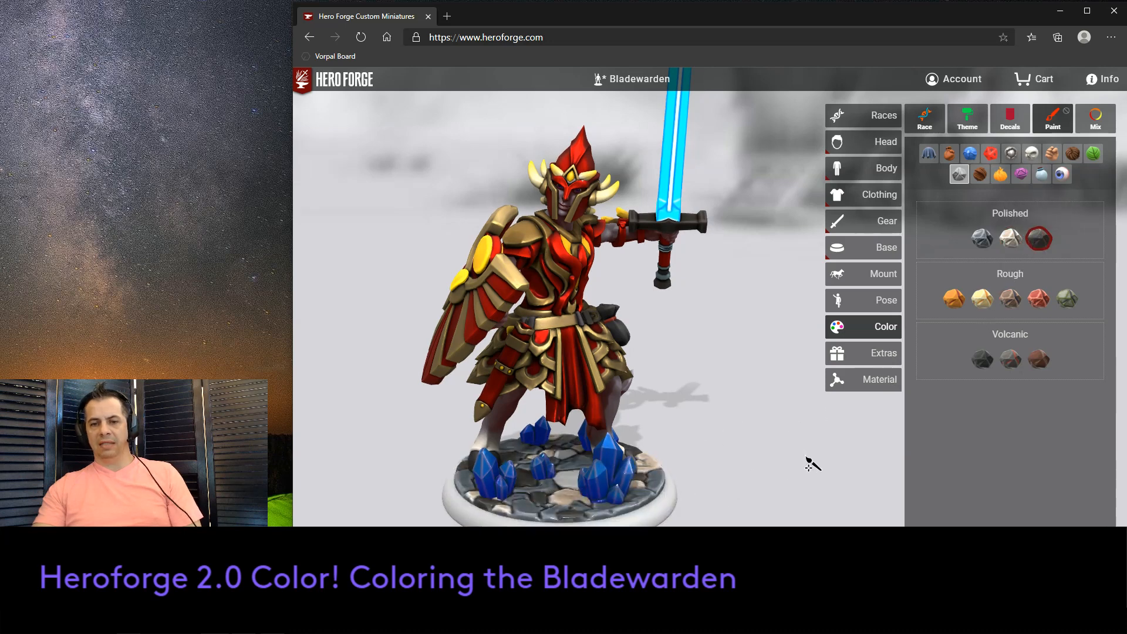
# Try the Ember Volcano stone paint on the base's paving.
pyautogui.moveTo(804, 479); pyautogui.dragTo(839, 480)
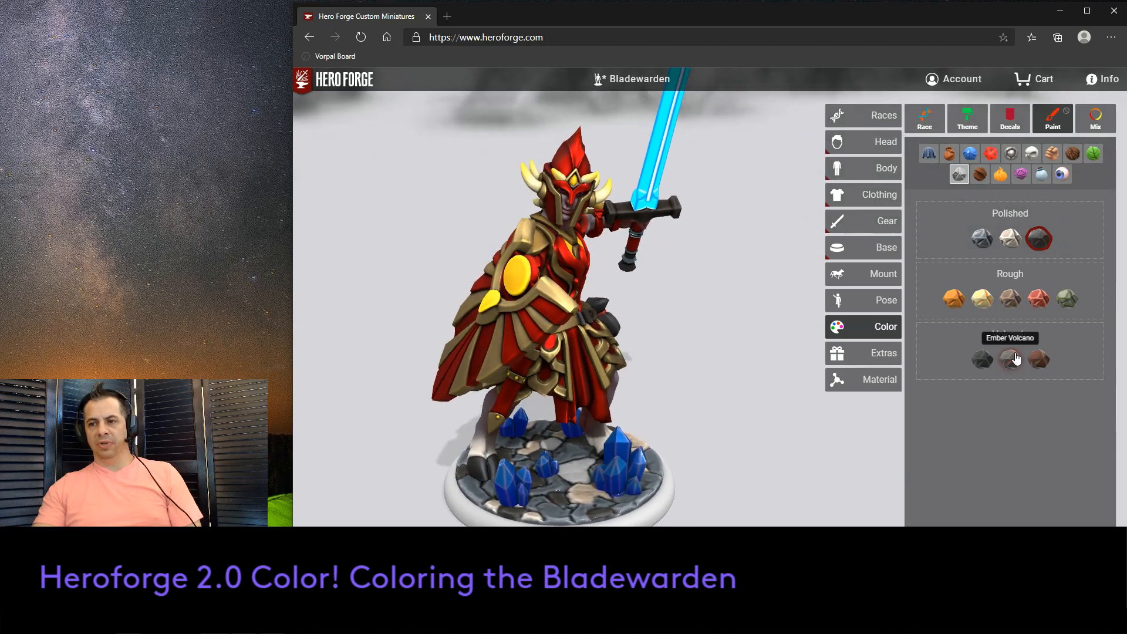
pyautogui.click(1010, 359)
pyautogui.click(578, 464)
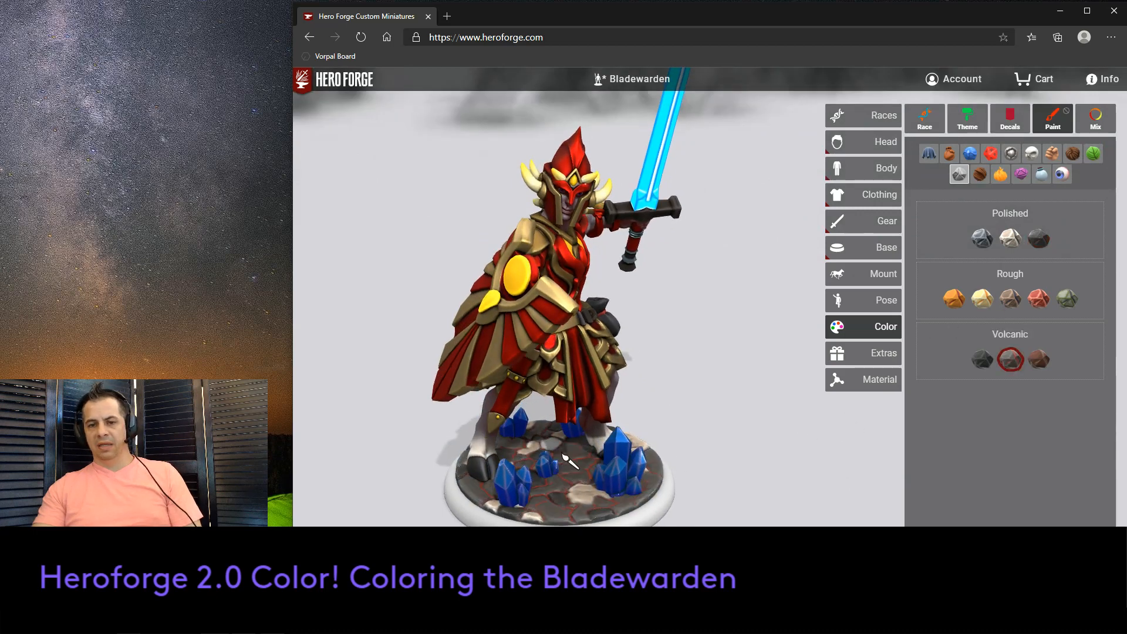
# Paint the base's outer rim with the black Latex paint.
pyautogui.moveTo(754, 478); pyautogui.dragTo(787, 453)
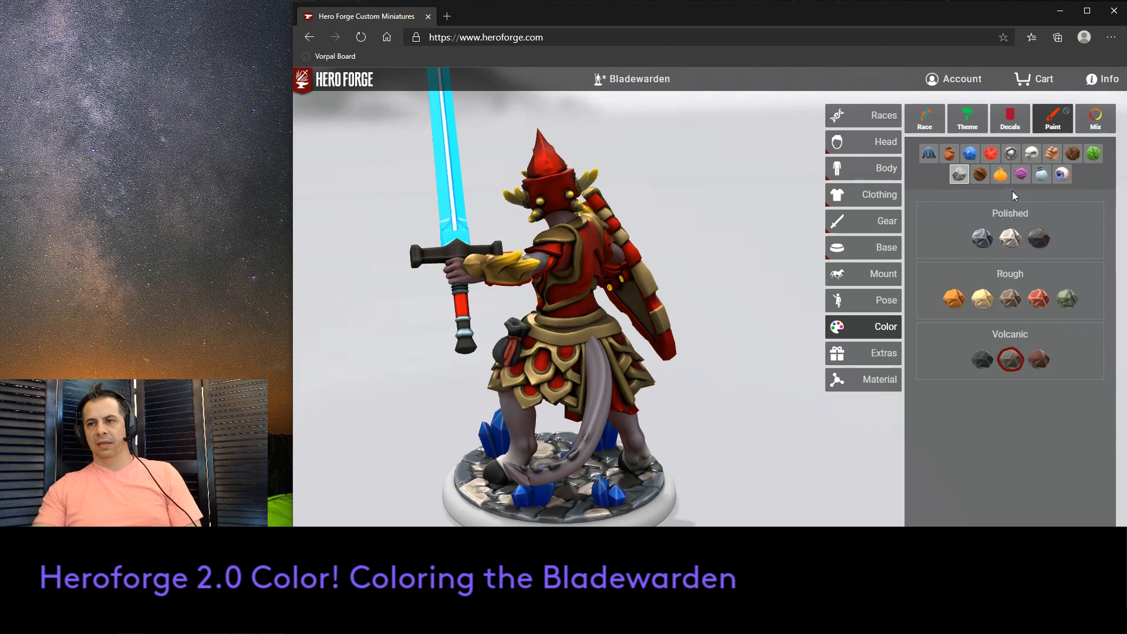
pyautogui.click(997, 155)
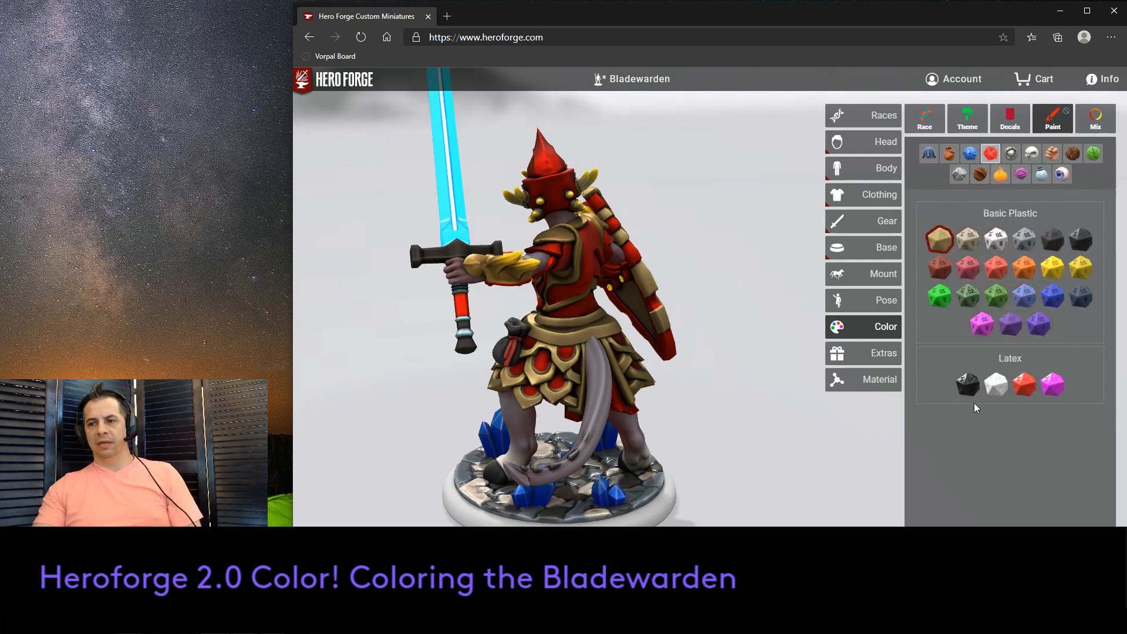
pyautogui.click(968, 385)
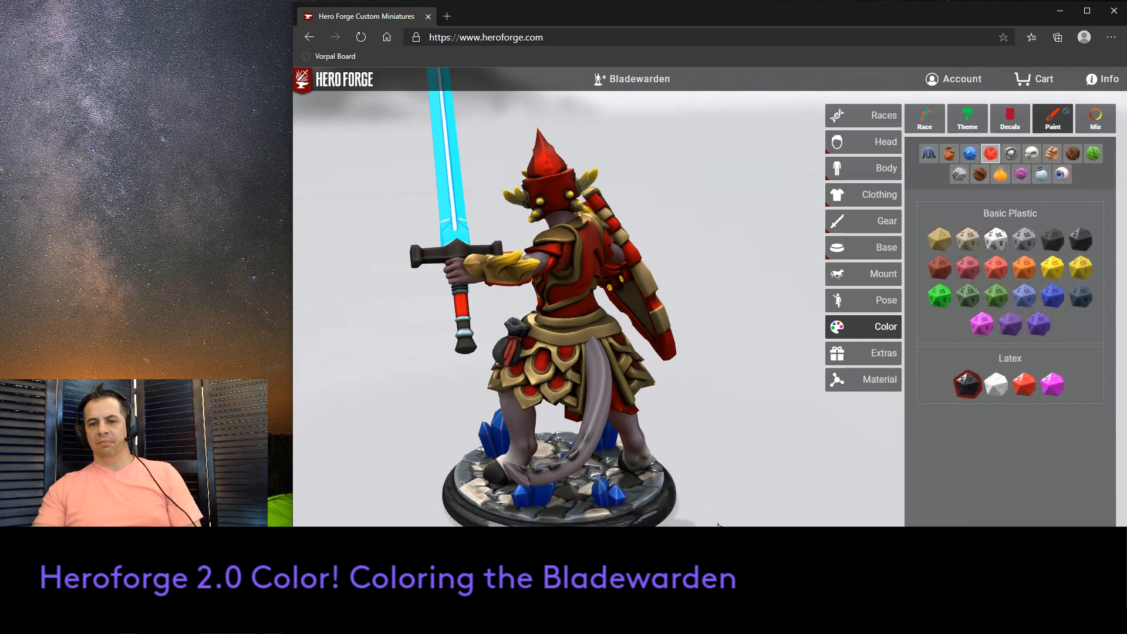
pyautogui.moveTo(717, 524); pyautogui.dragTo(799, 510)
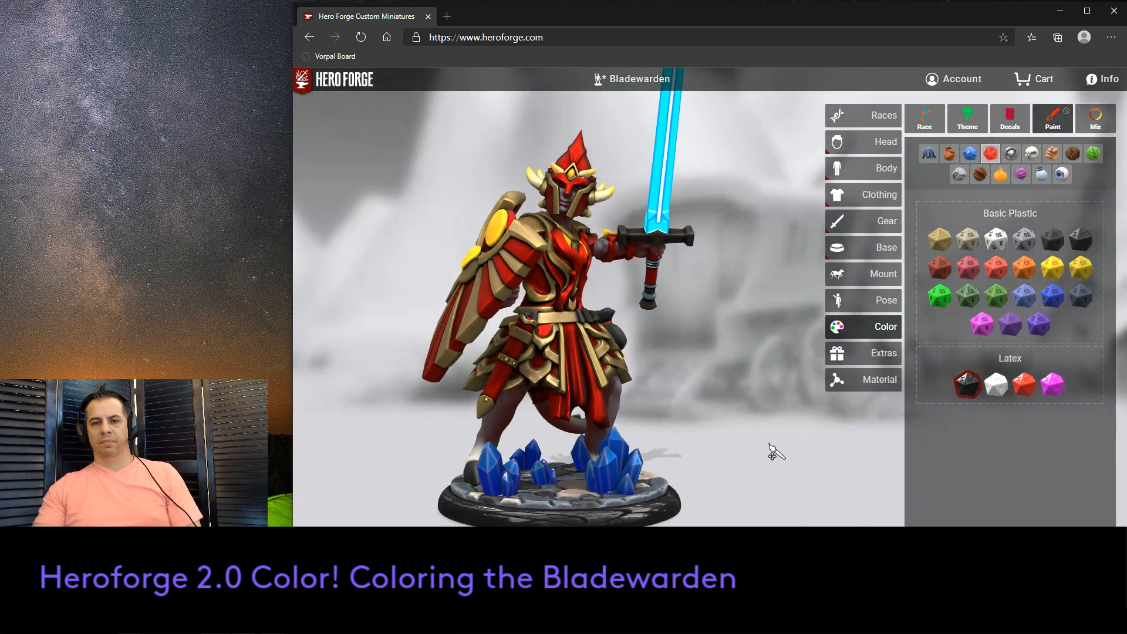
pyautogui.moveTo(790, 443); pyautogui.dragTo(805, 369)
pyautogui.moveTo(714, 344); pyautogui.dragTo(787, 382)
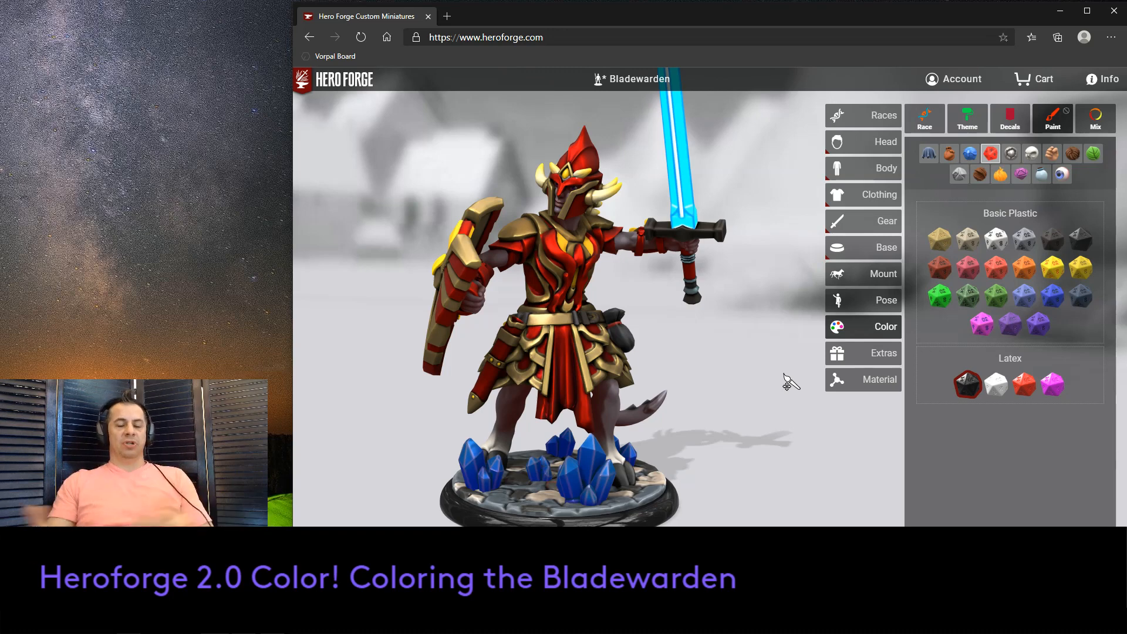